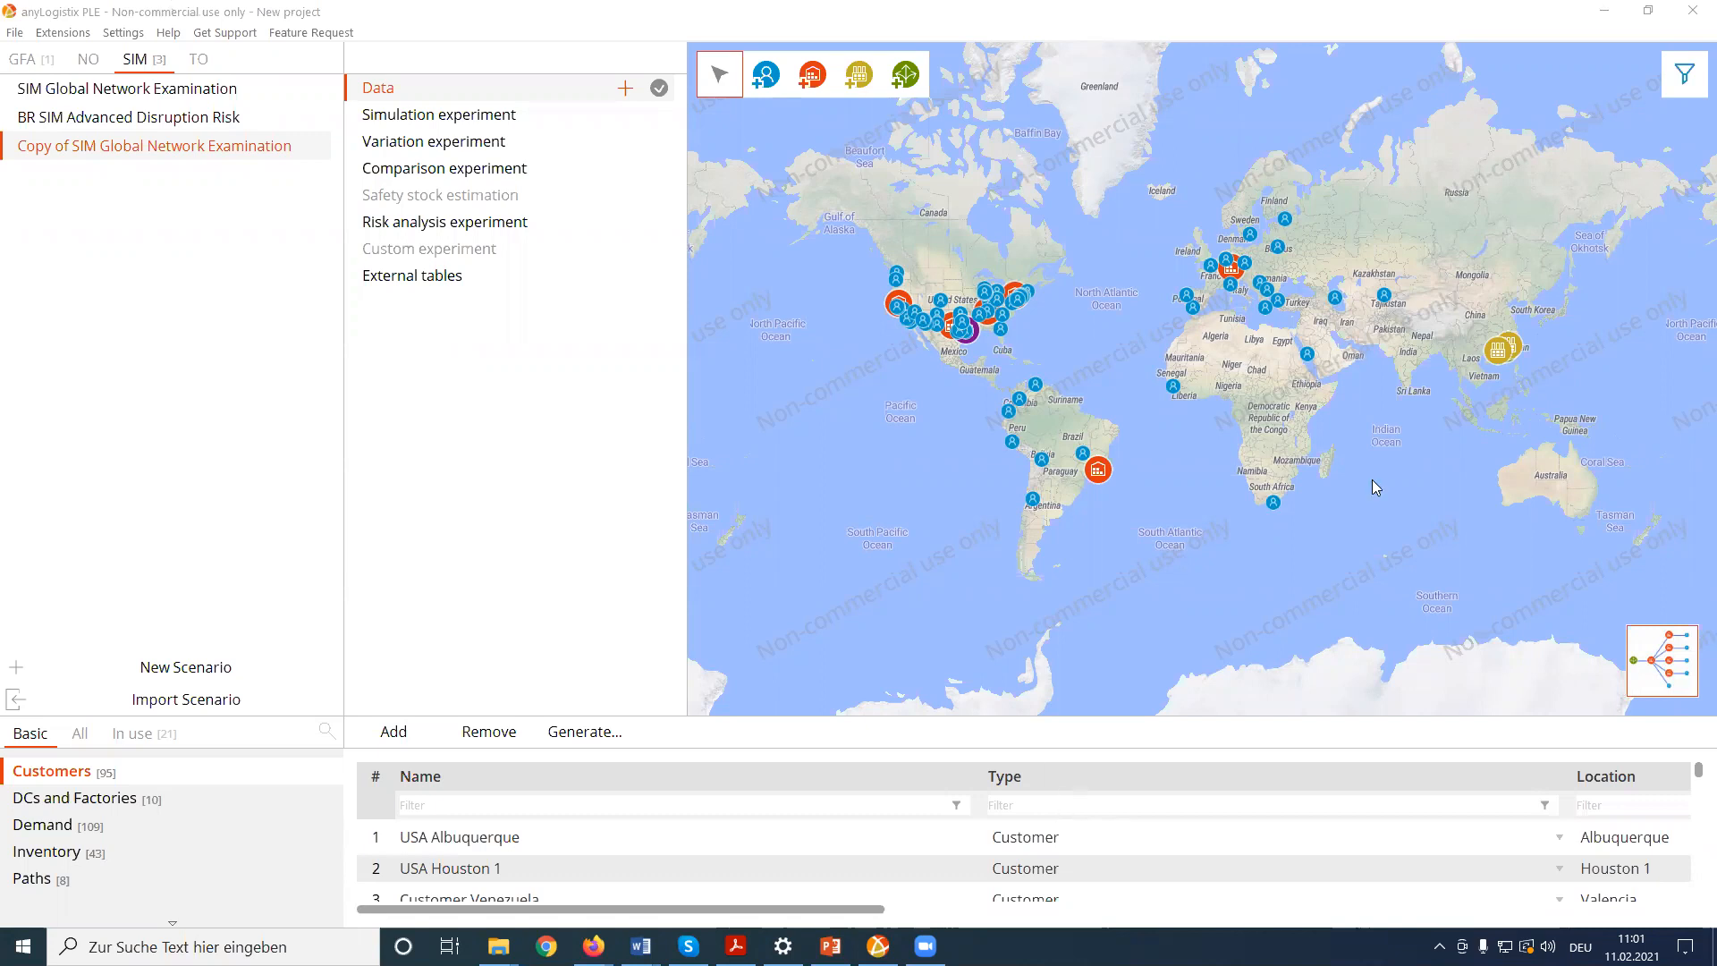
- Display the connections between suppliers, sites and customers on the scenario's world map
{"action": "scroll", "coordinate": [1372, 479], "scroll_direction": "up", "scroll_amount": 2}
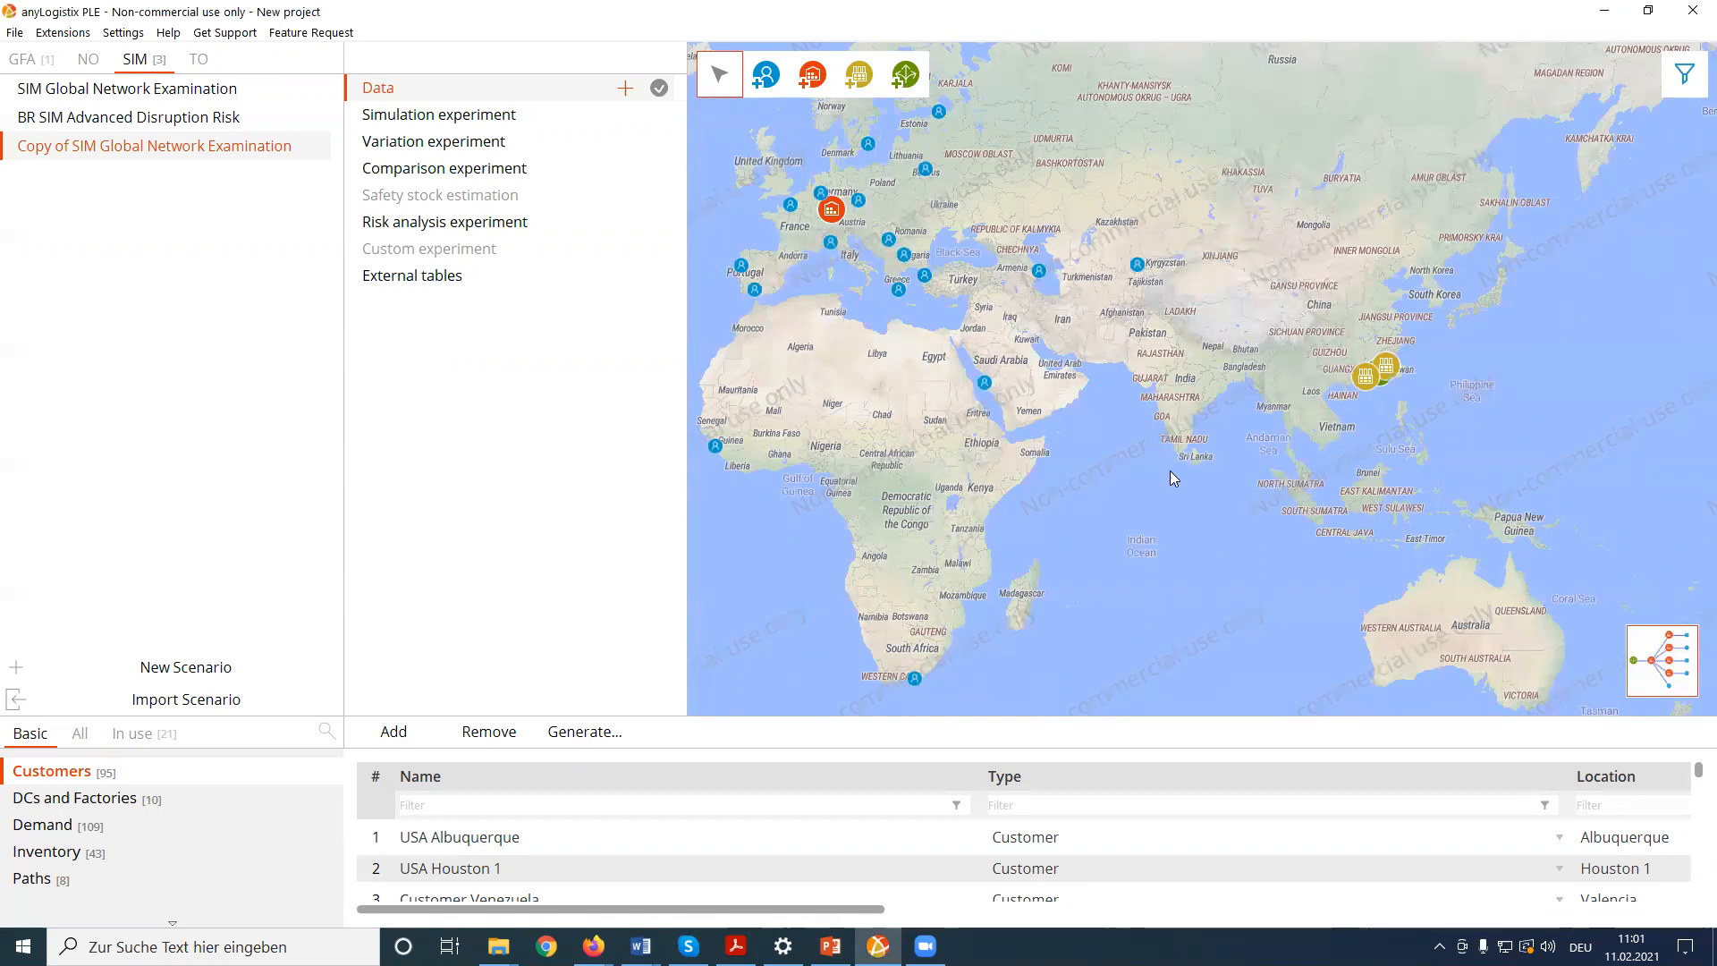
{"action": "left_click_drag", "start_coordinate": [1077, 372], "coordinate": [1545, 333]}
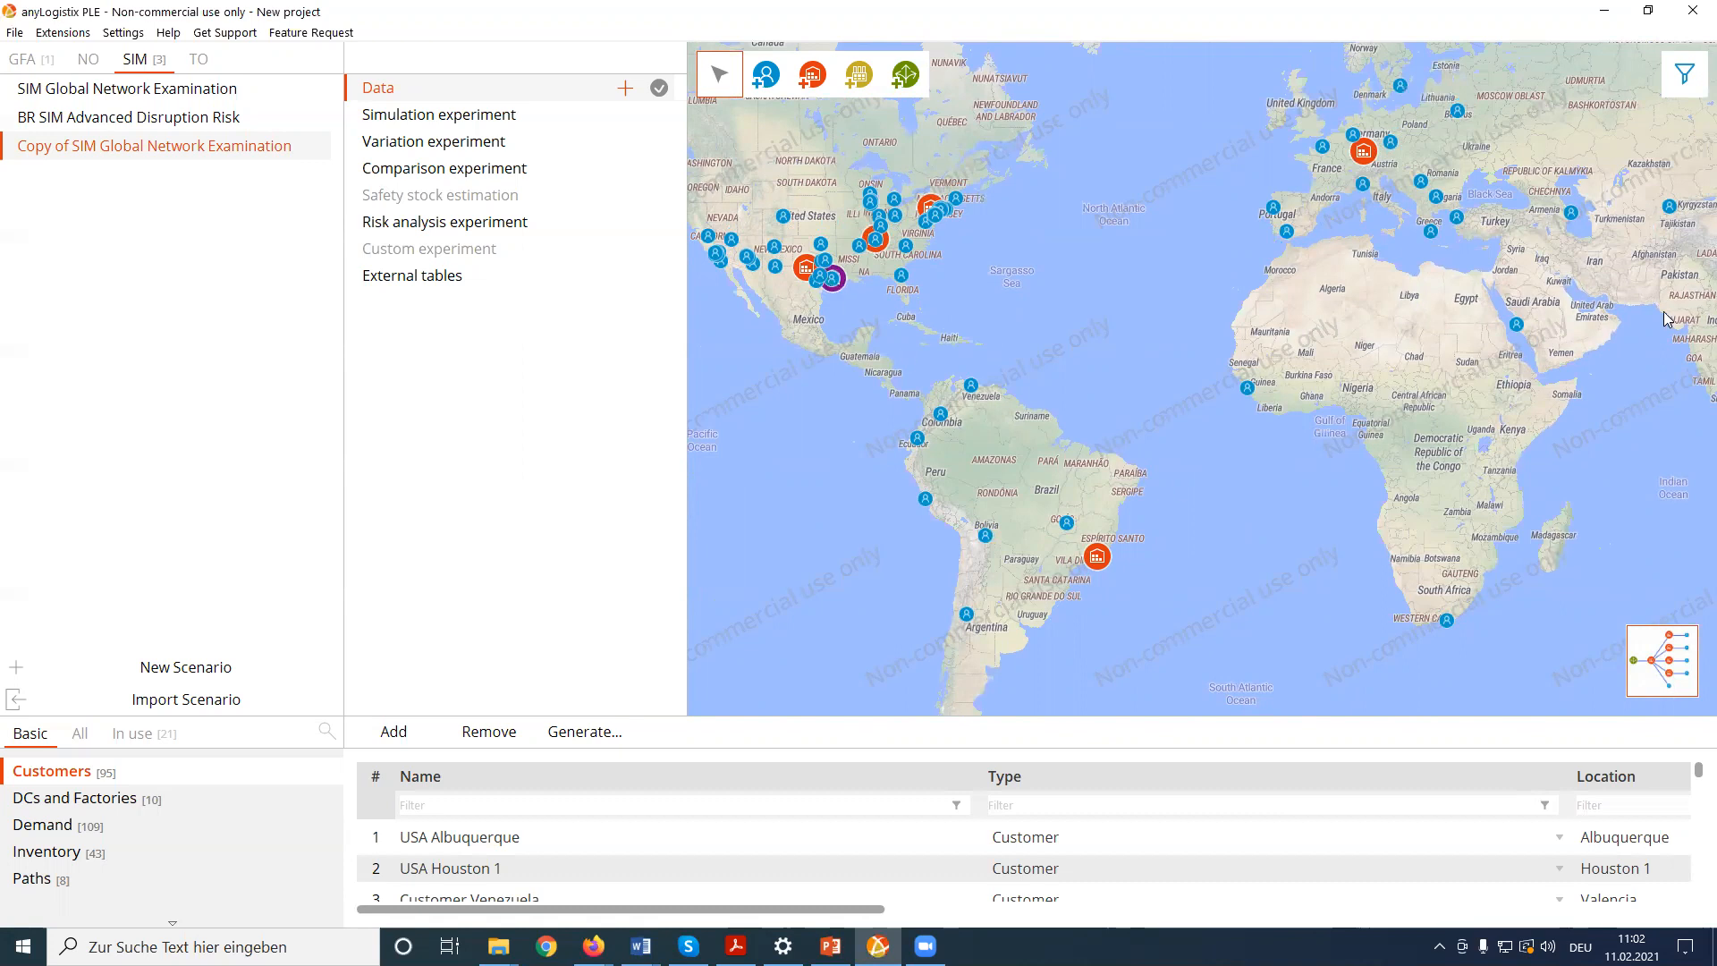
{"action": "left_click", "coordinate": [1684, 74]}
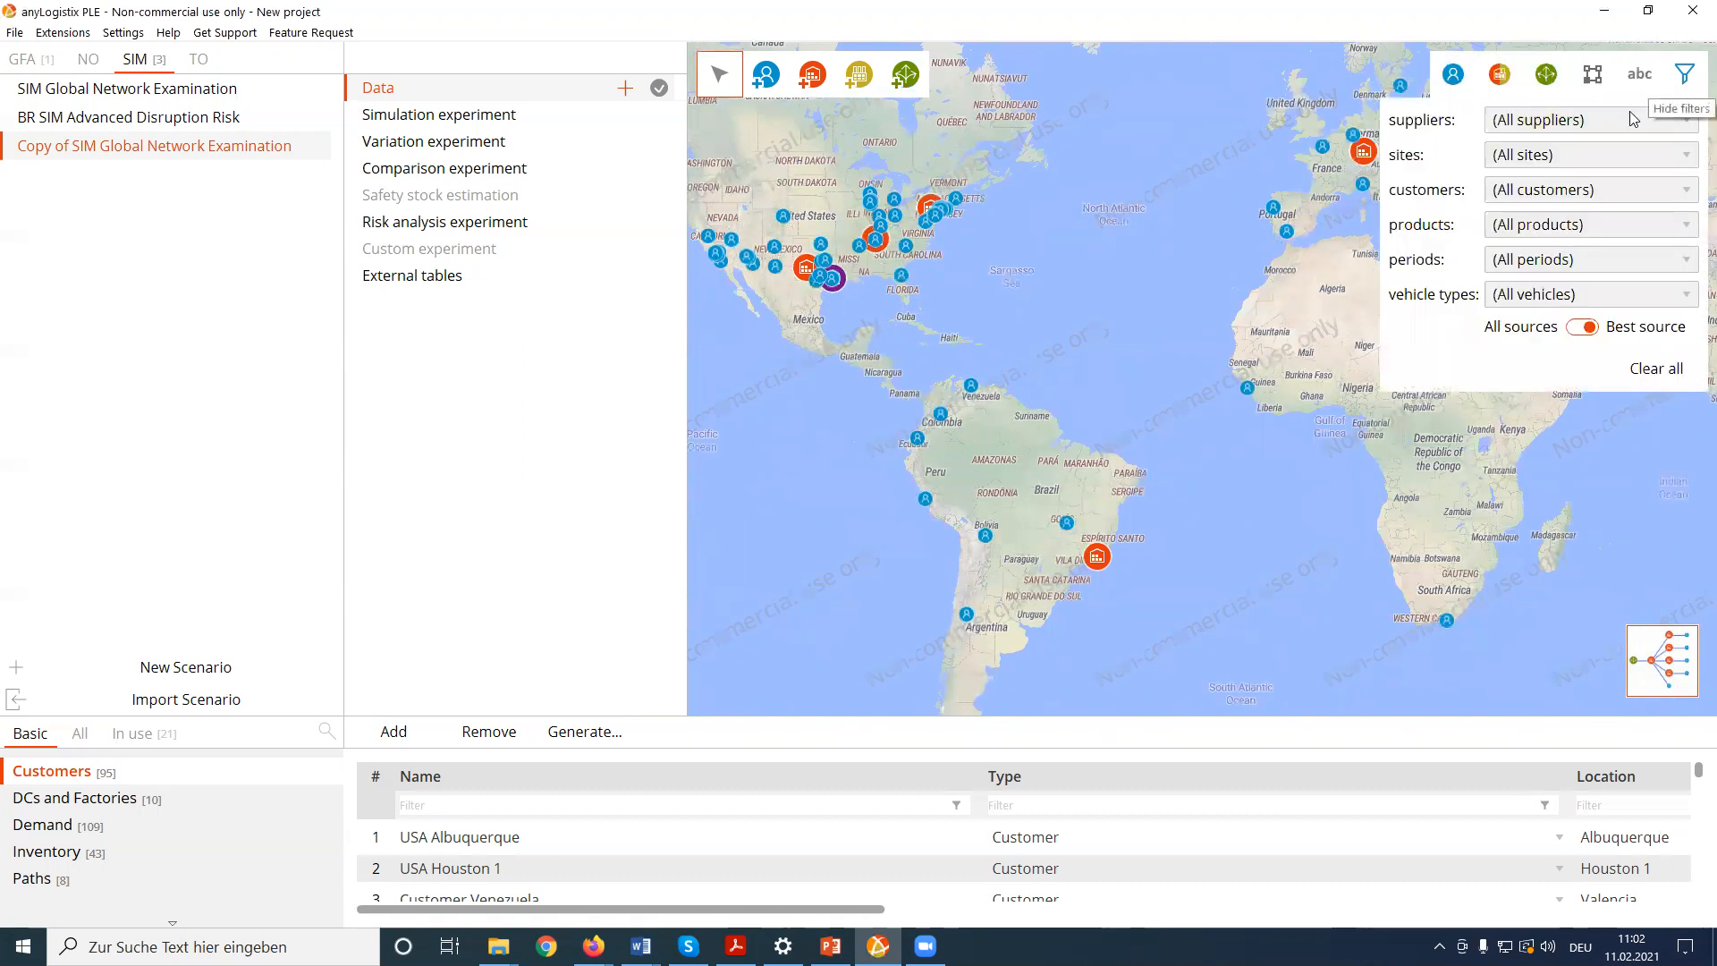
{"action": "left_click", "coordinate": [1593, 75]}
{"action": "scroll", "coordinate": [1448, 537], "scroll_direction": "down", "scroll_amount": 3}
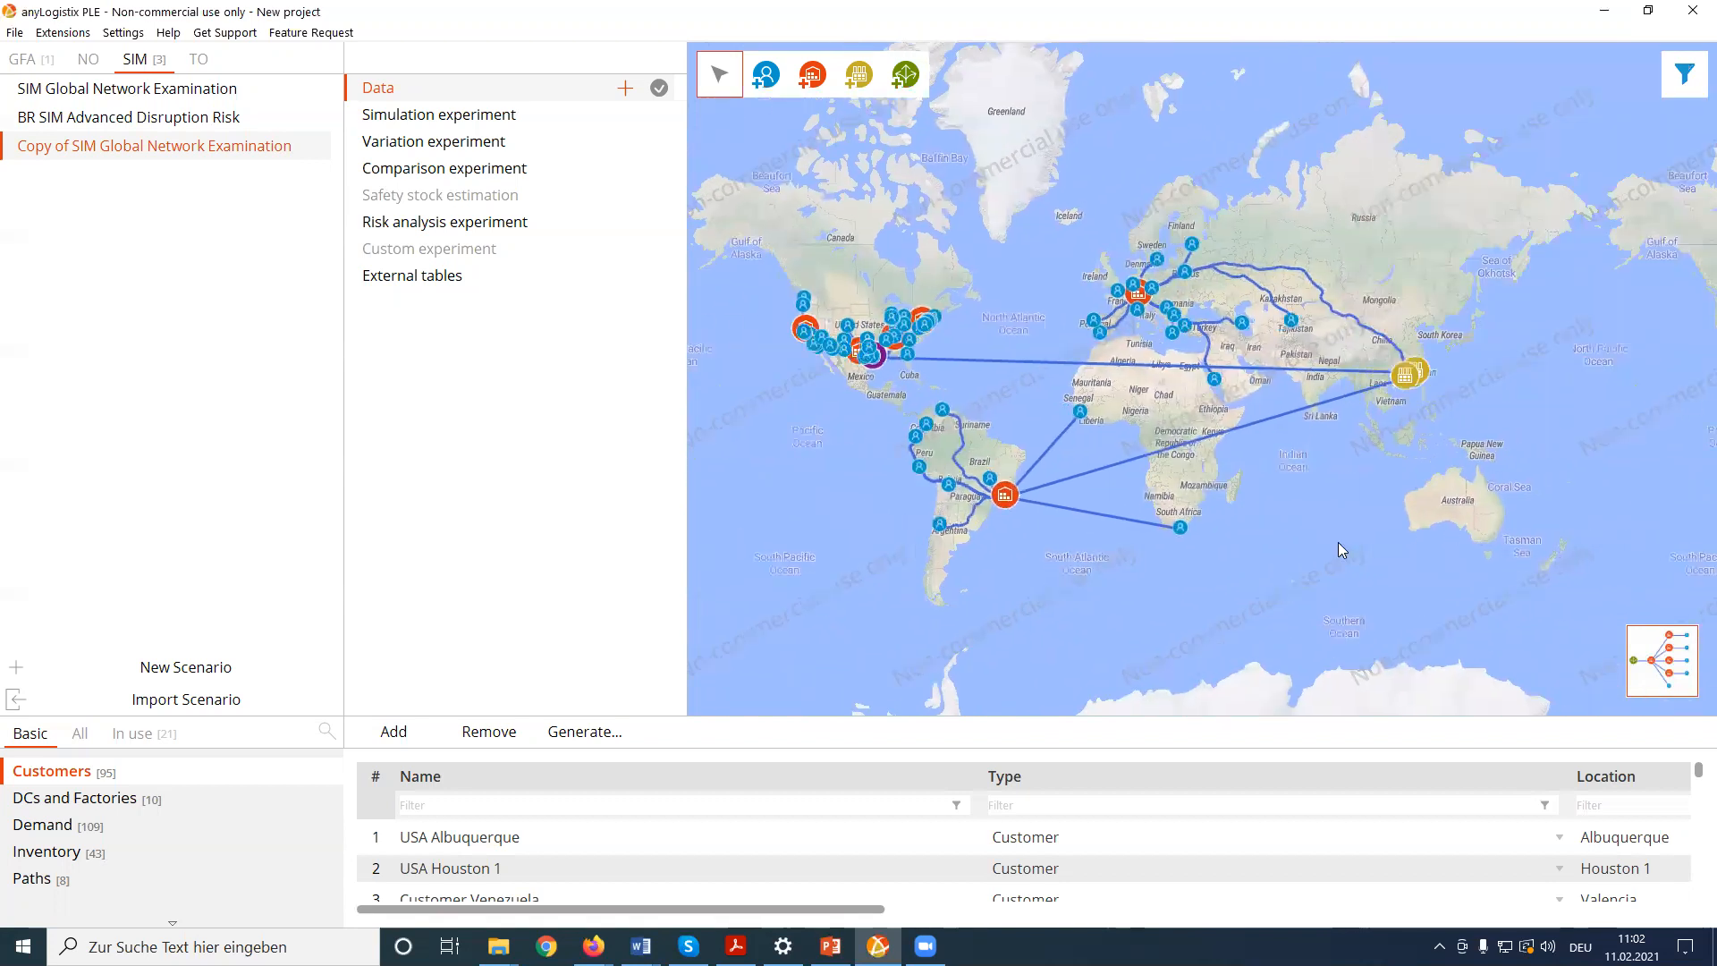
{"action": "left_click_drag", "start_coordinate": [1343, 540], "coordinate": [1408, 544]}
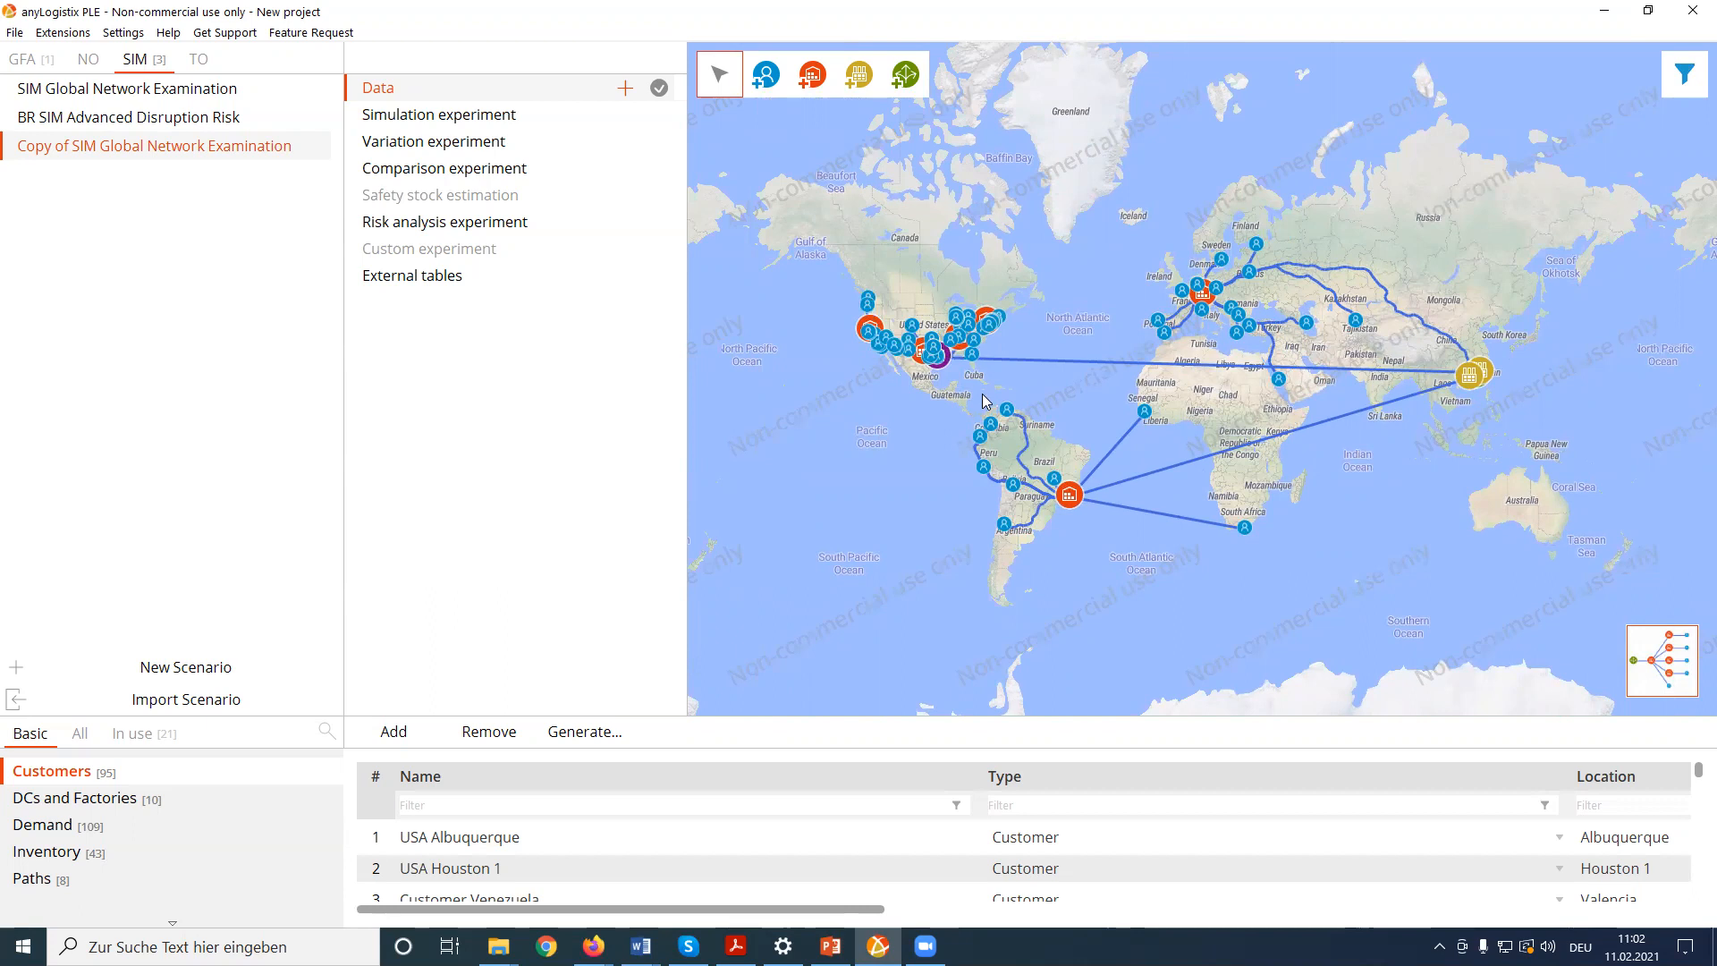
{"action": "scroll", "coordinate": [986, 399], "scroll_direction": "up", "scroll_amount": 1}
{"action": "scroll", "coordinate": [1149, 413], "scroll_direction": "down", "scroll_amount": 1}
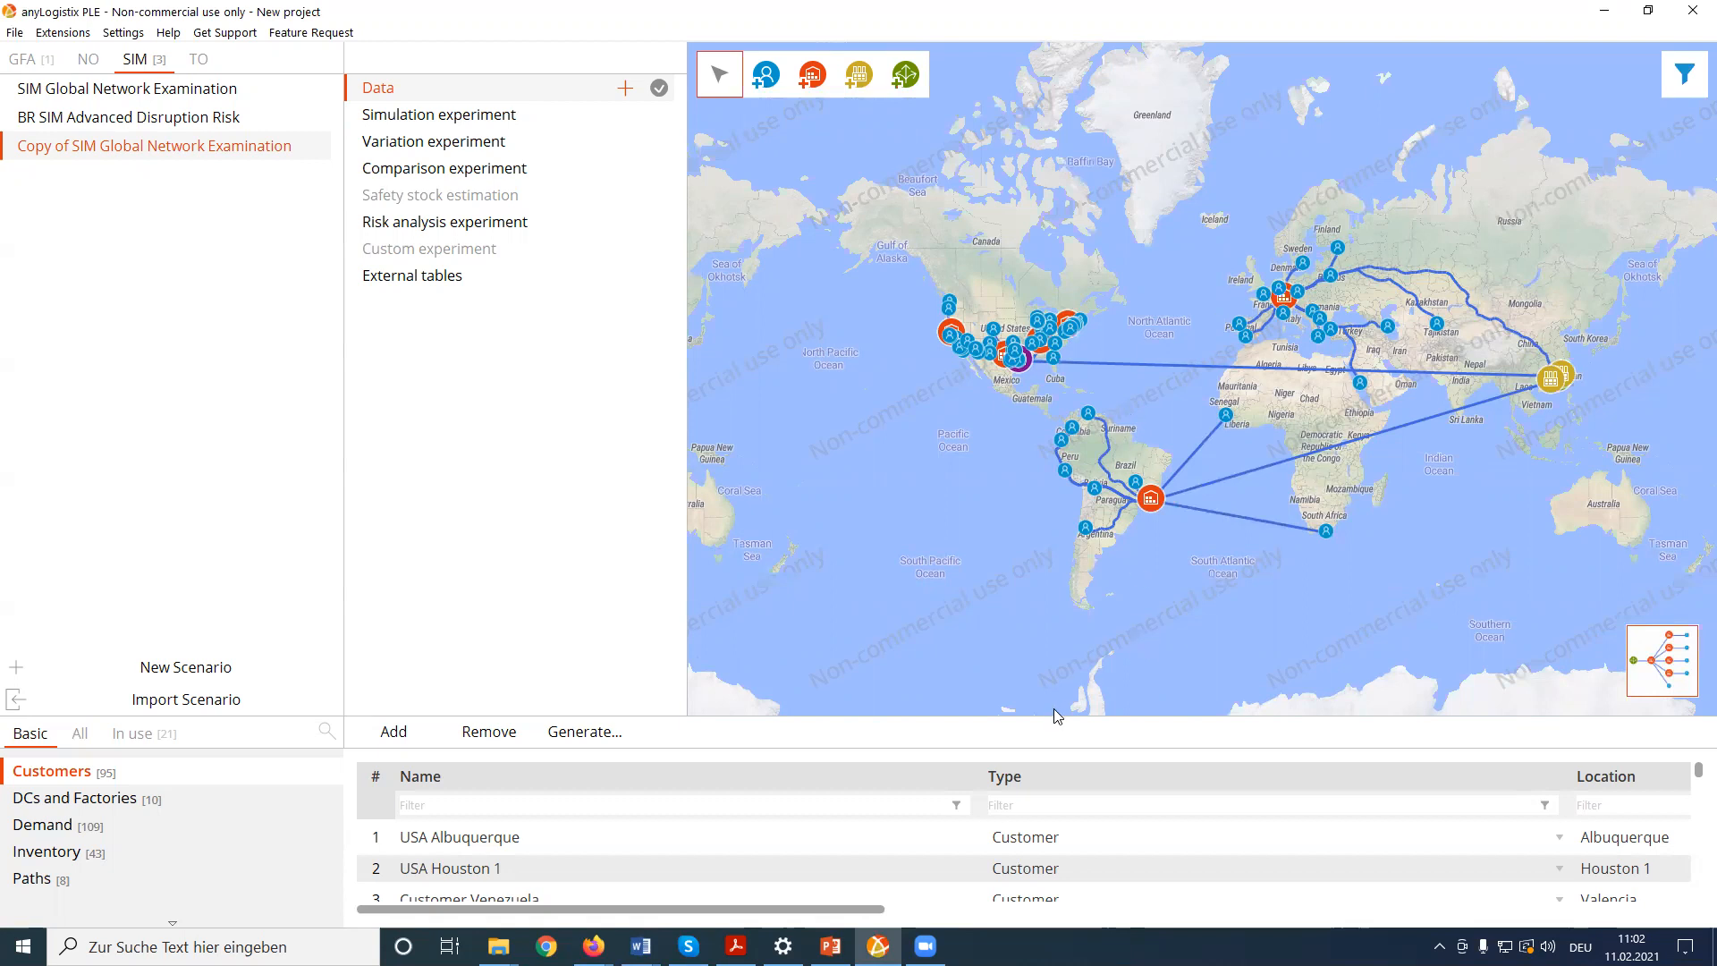
- Enlarge the data table area and review the in-use BOM, Customers, and DCs and Factories tables
{"action": "left_click_drag", "start_coordinate": [1057, 717], "coordinate": [1064, 511]}
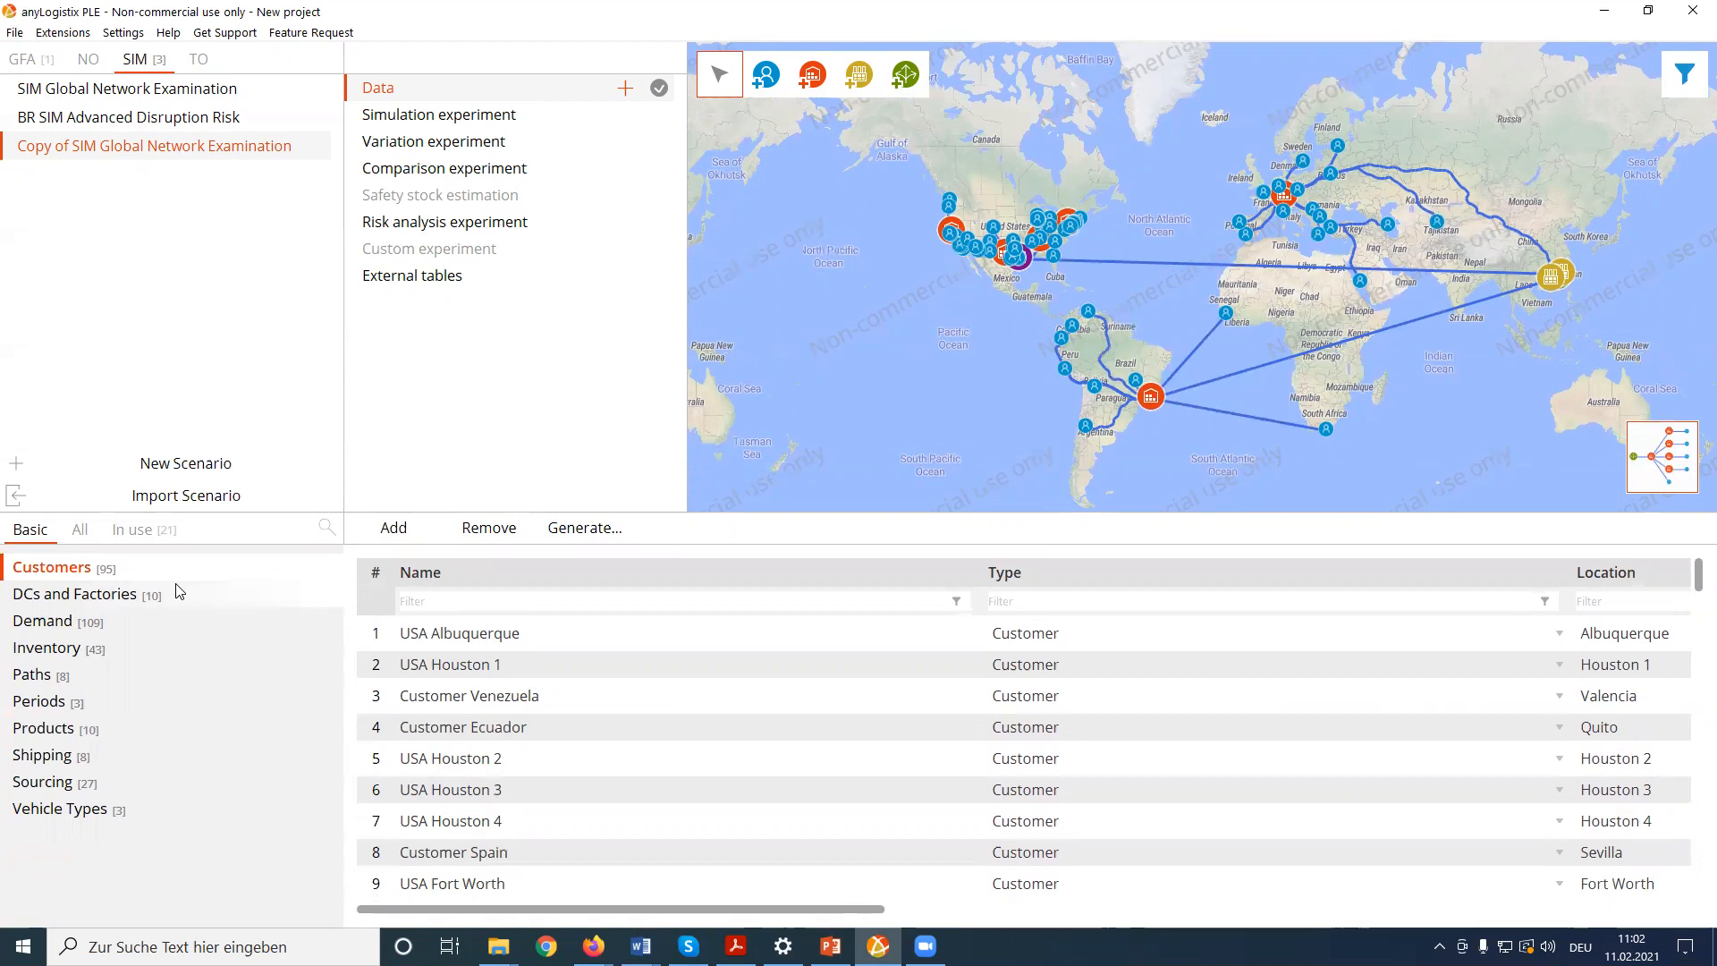
{"action": "left_click", "coordinate": [157, 530]}
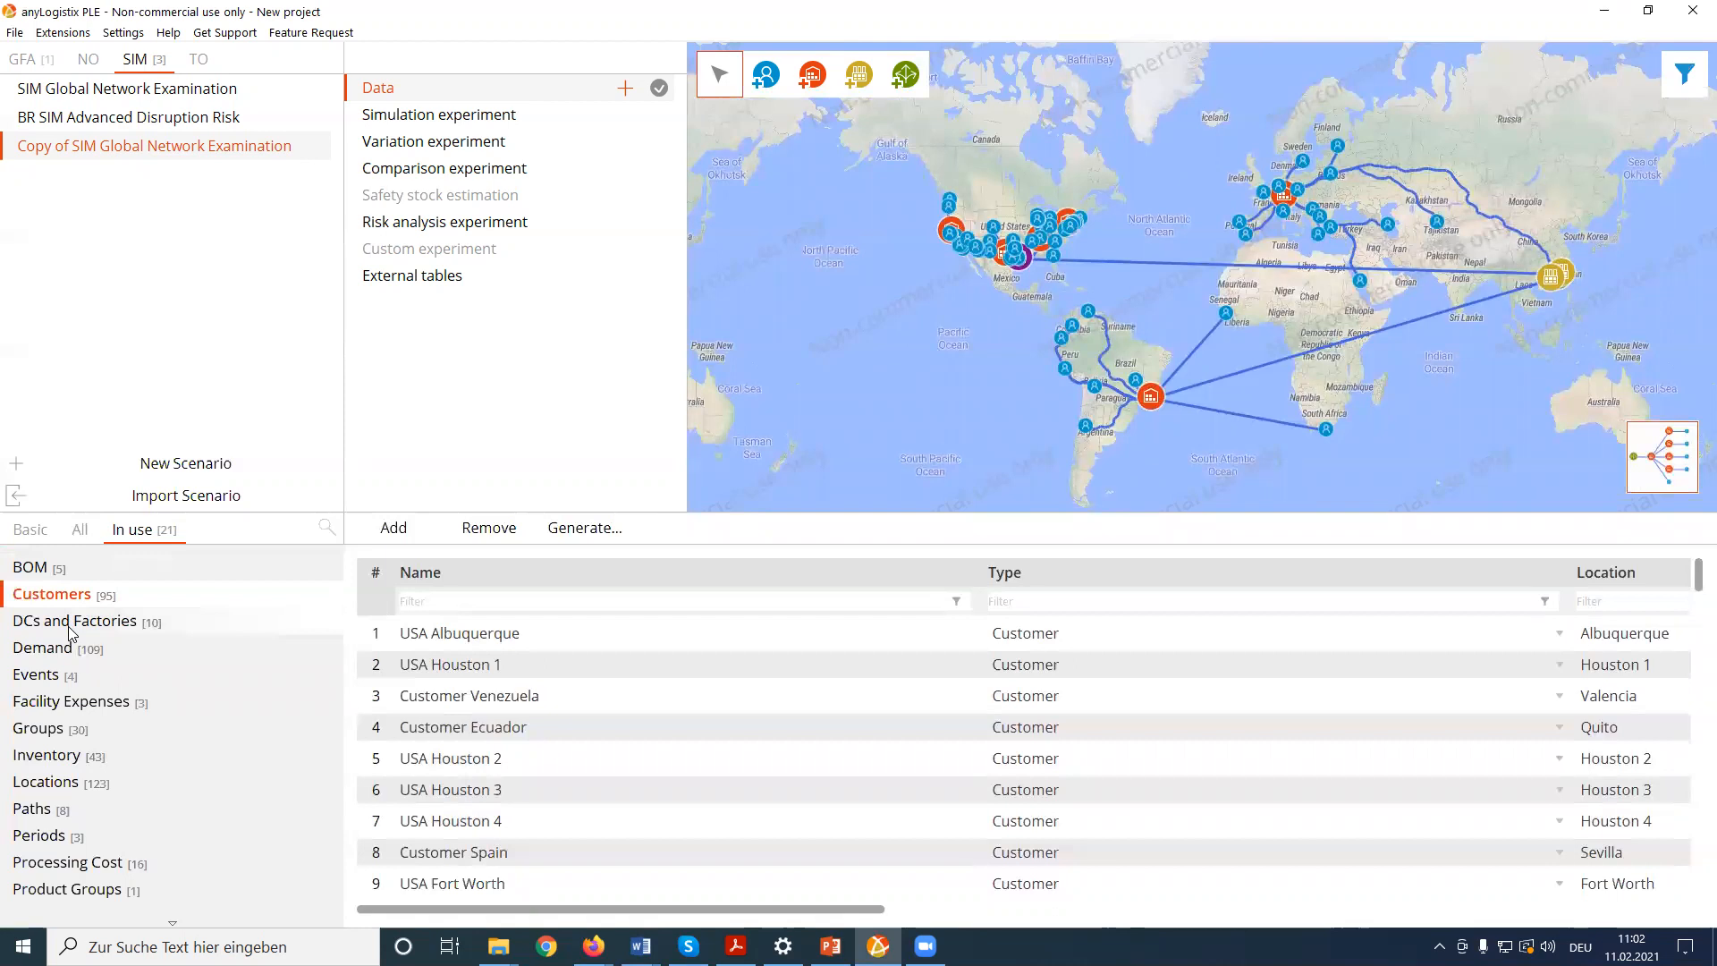
{"action": "left_click", "coordinate": [40, 570]}
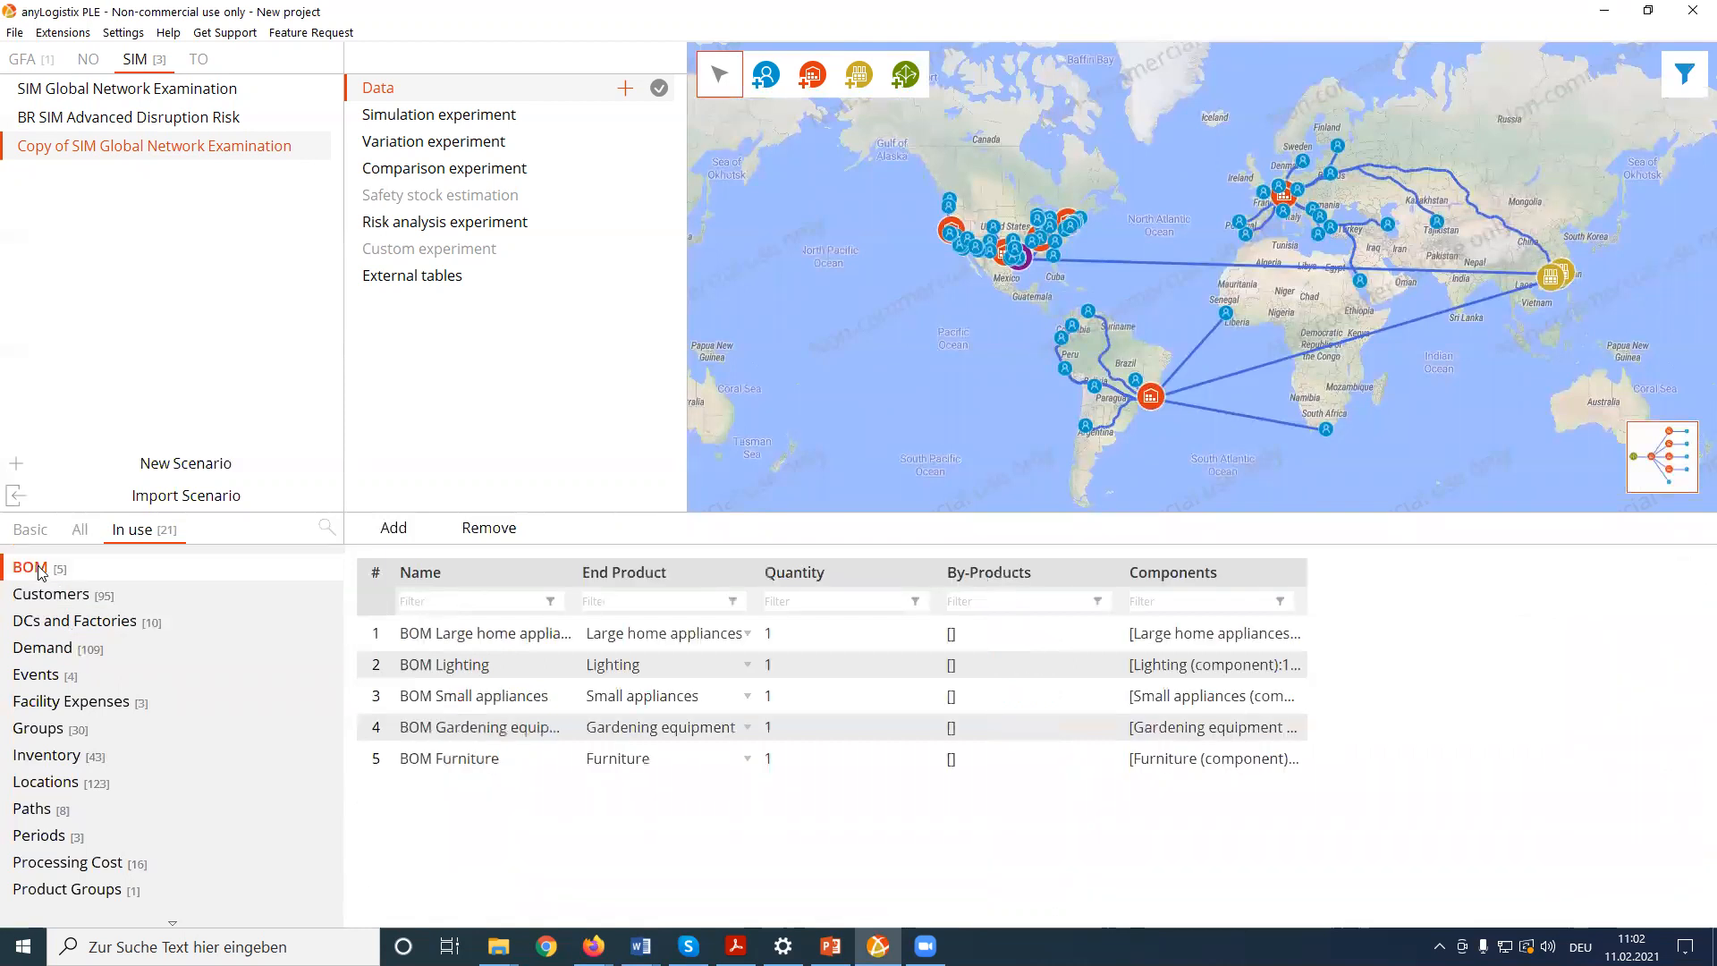
{"action": "left_click", "coordinate": [51, 597]}
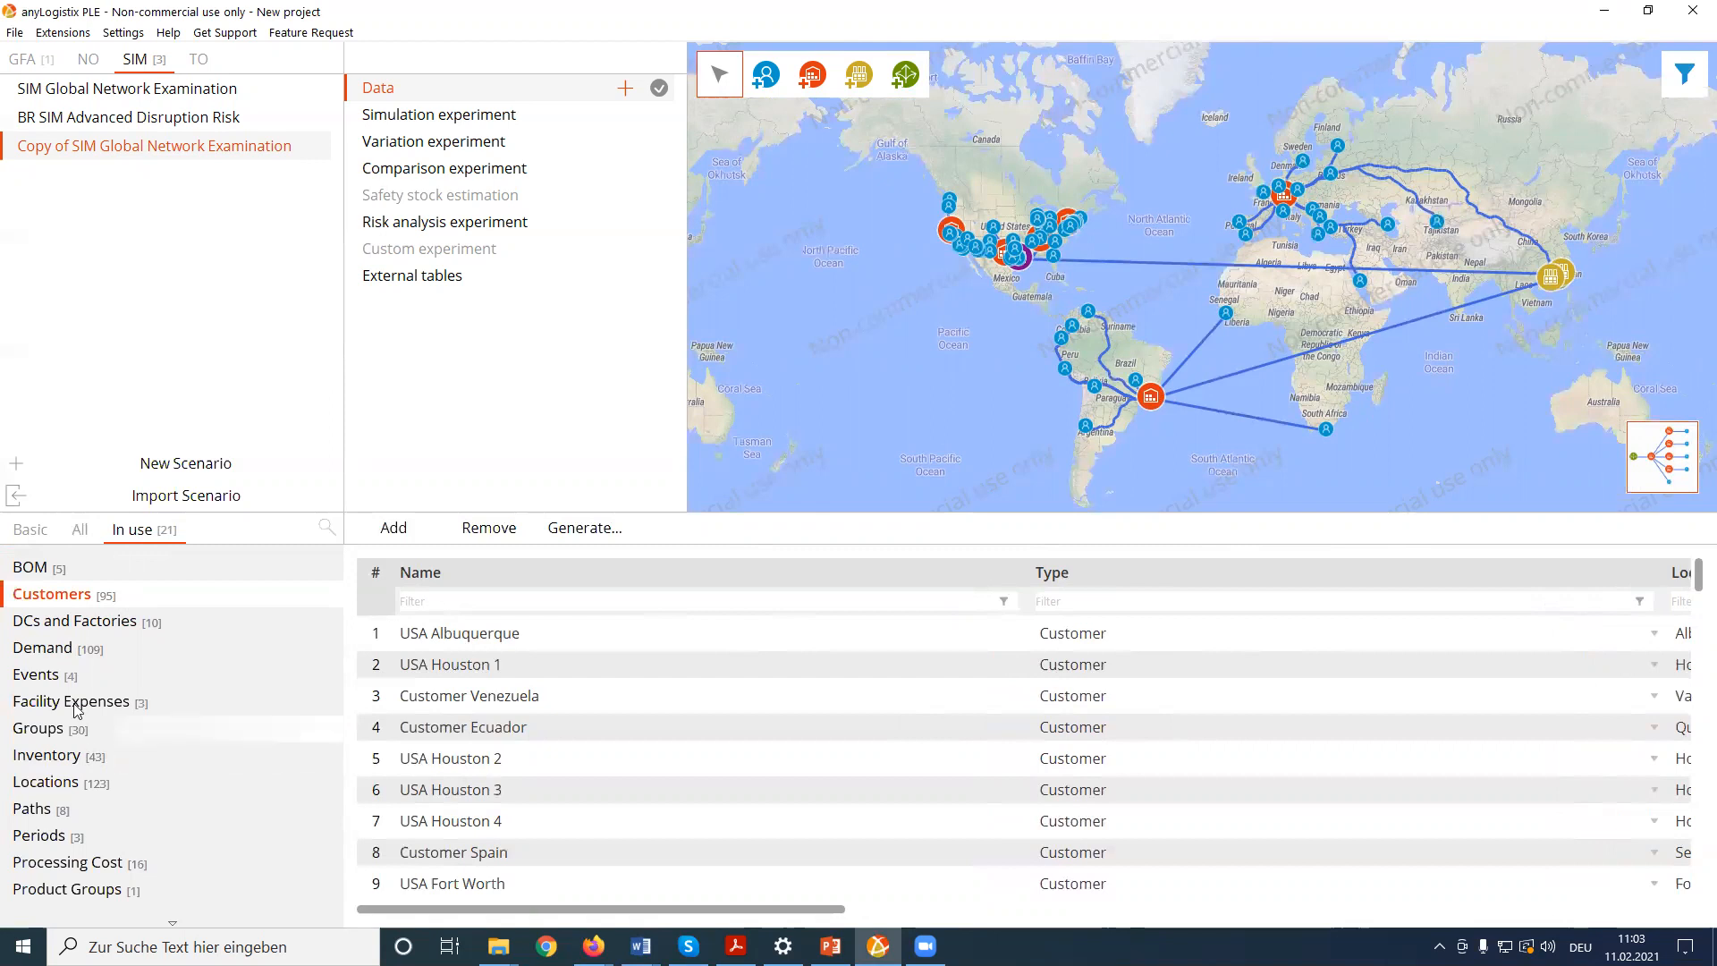
{"action": "left_click", "coordinate": [101, 624]}
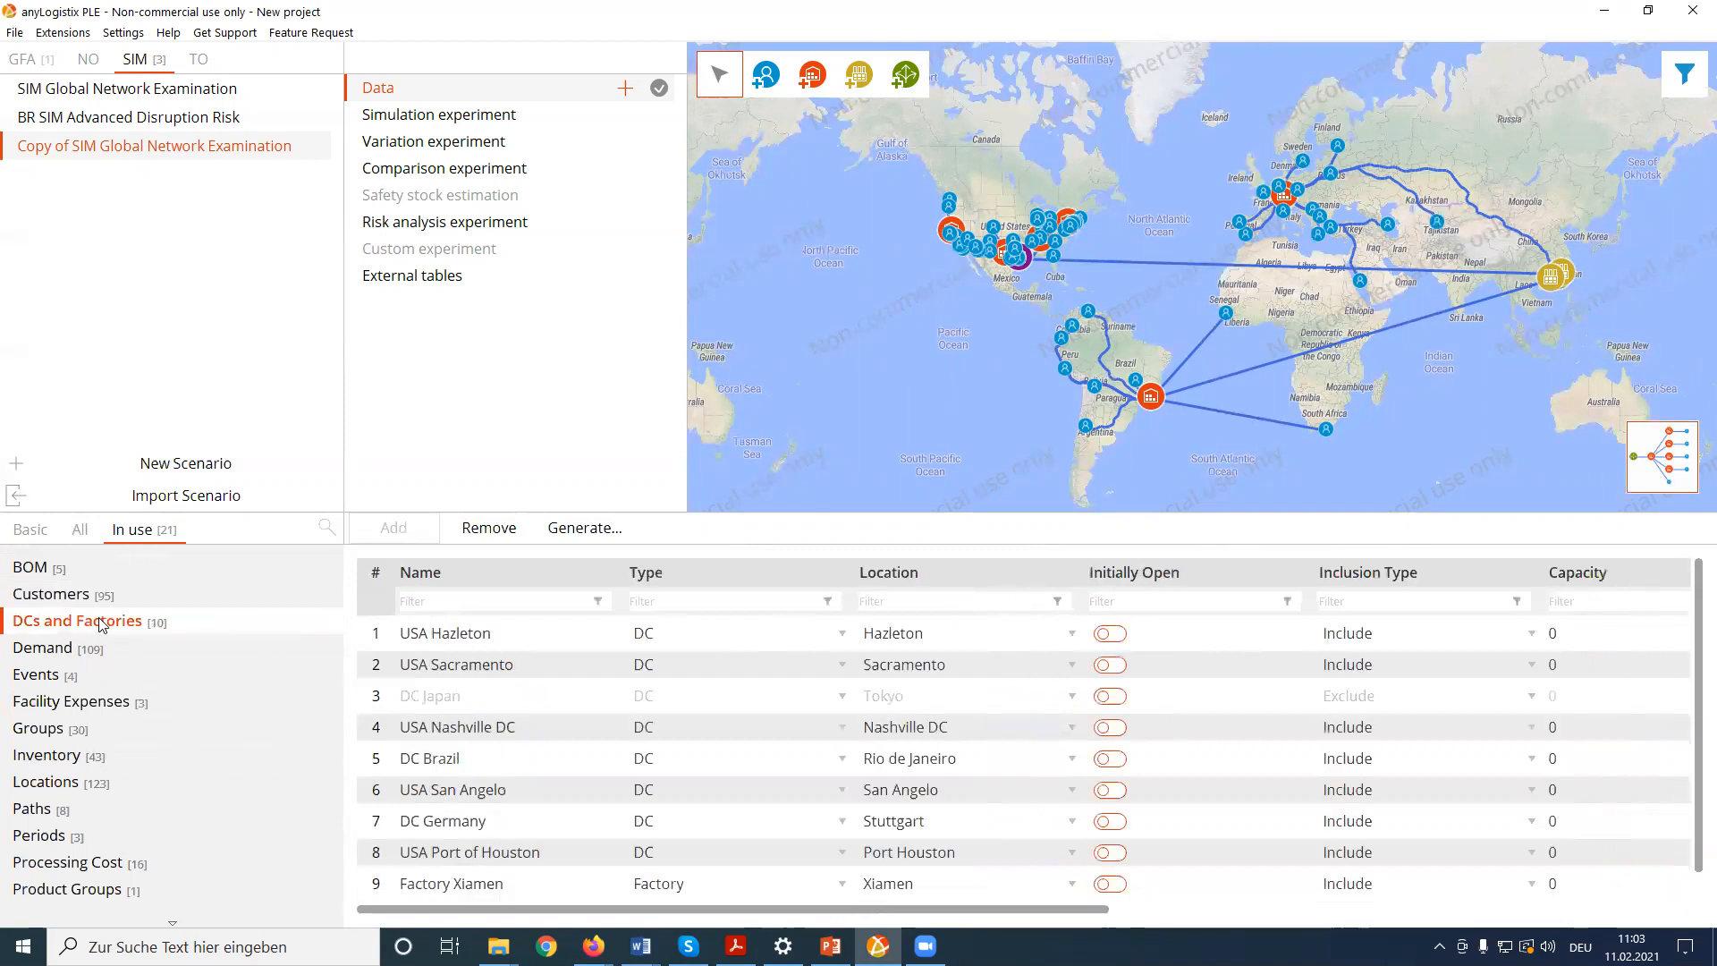
{"action": "scroll", "coordinate": [739, 856], "scroll_direction": "down", "scroll_amount": 1}
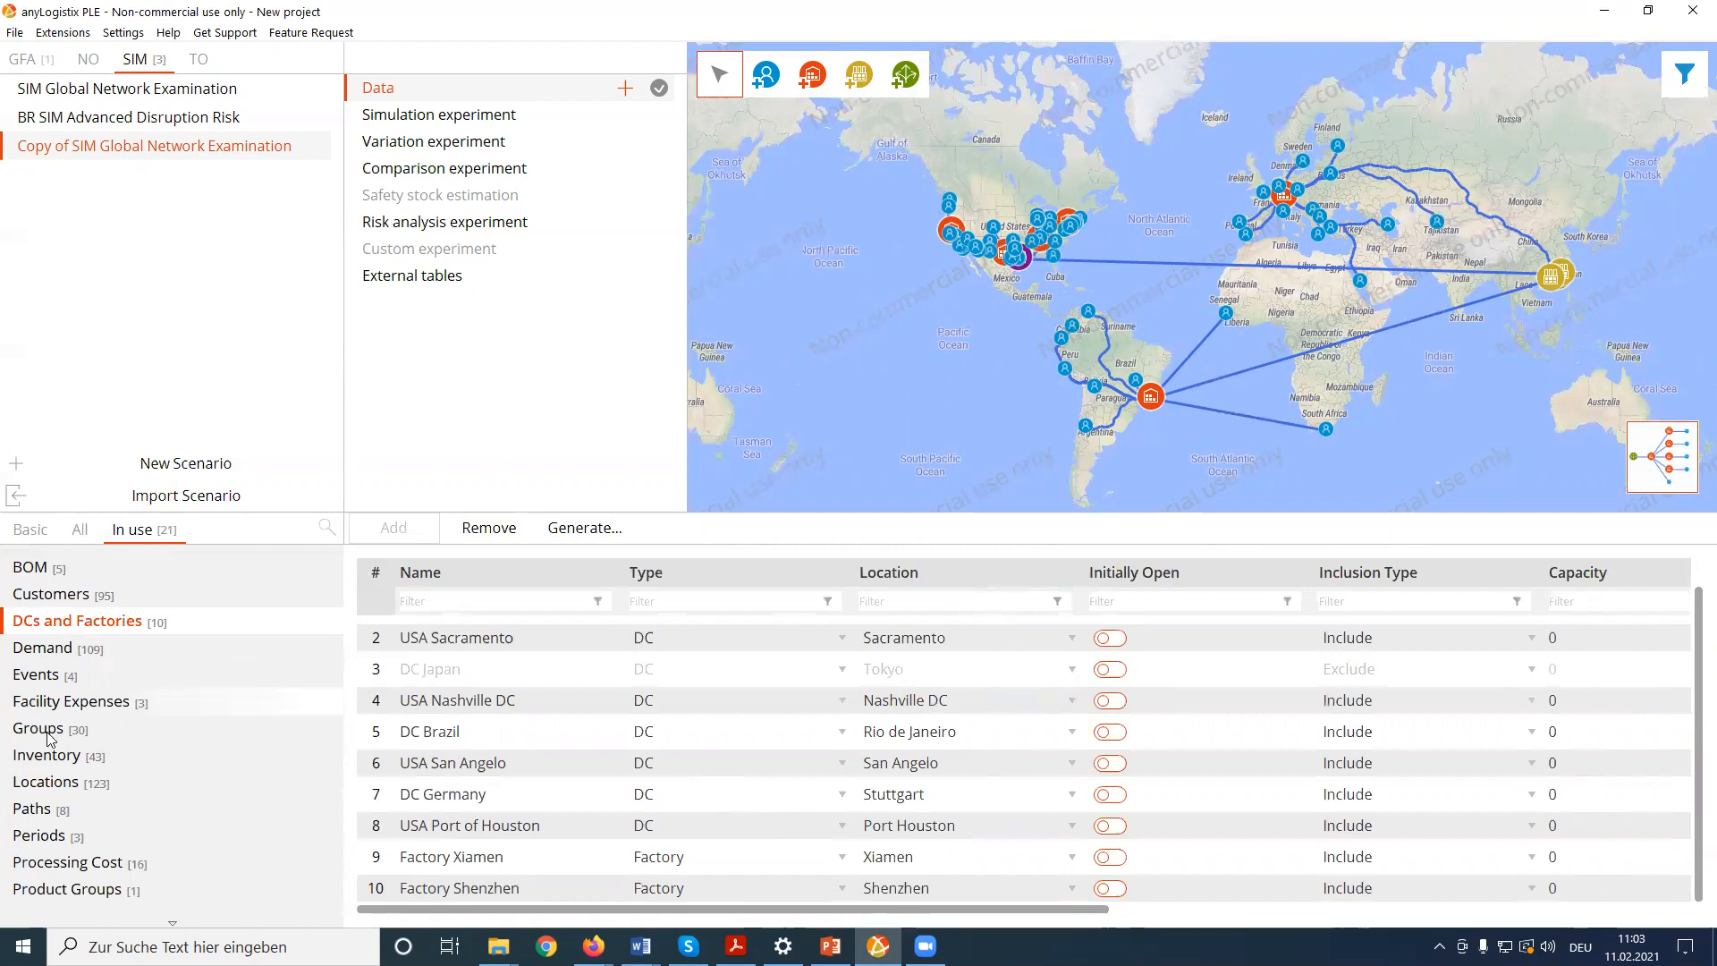
- Examine the demand parameters of USA San Diego 1 and the distribution types available for the quantity
{"action": "left_click", "coordinate": [61, 651]}
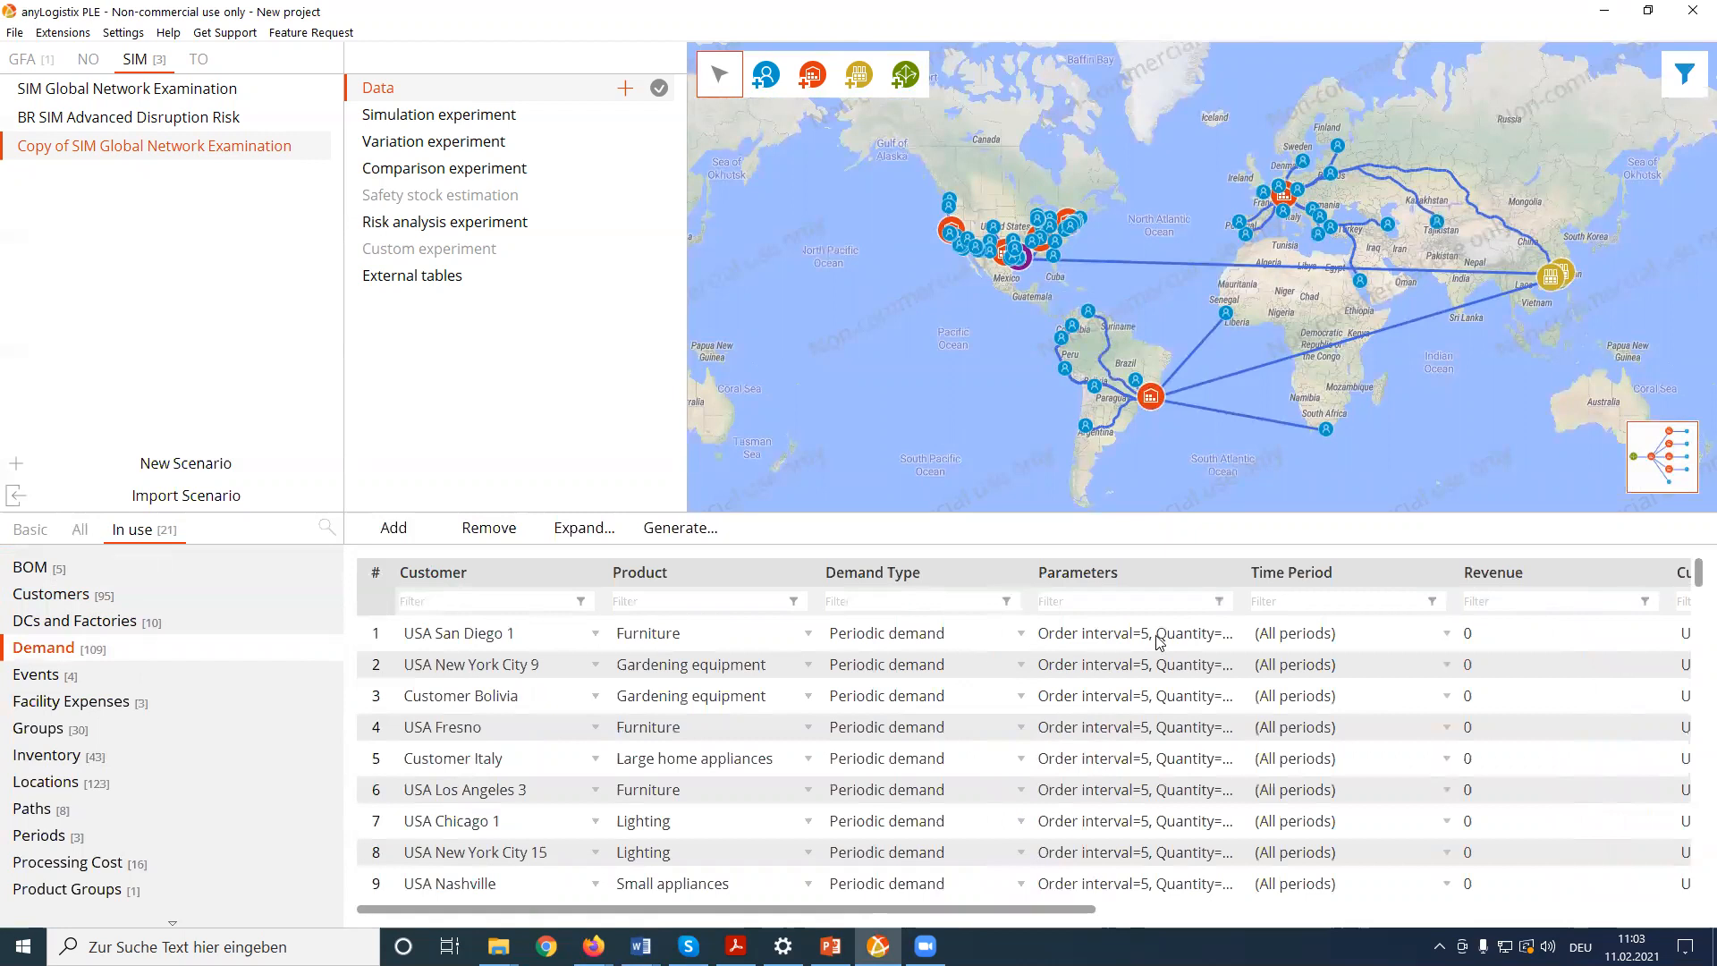
{"action": "double_click", "coordinate": [1198, 633]}
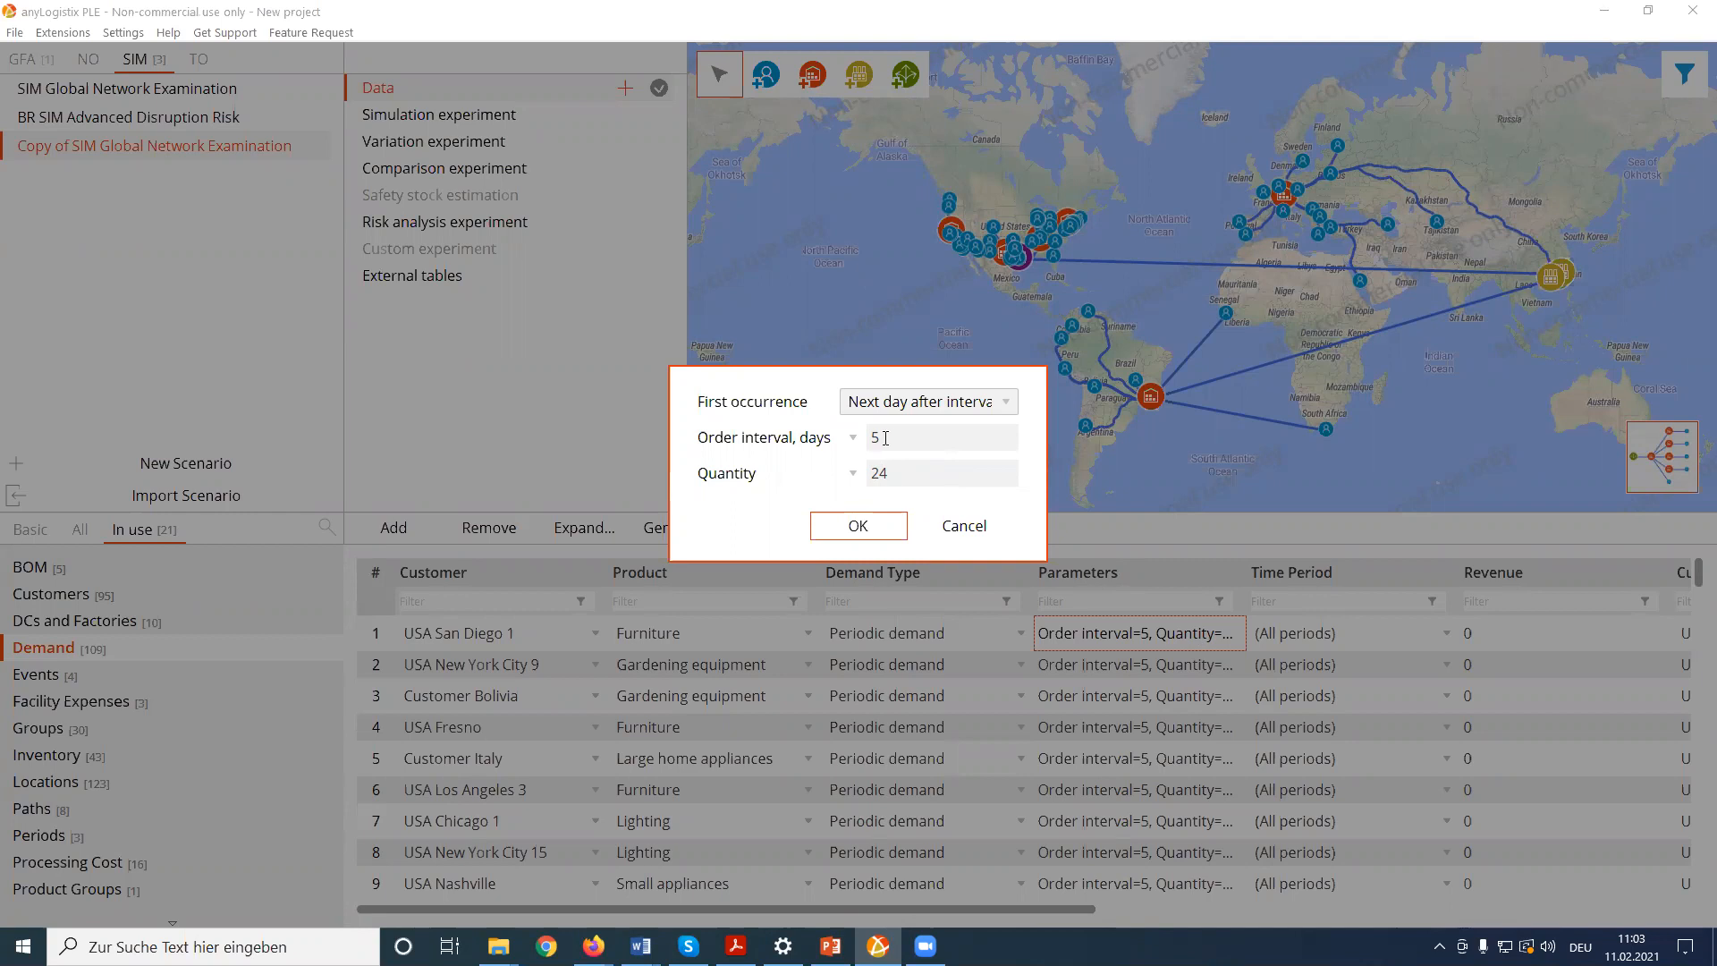
{"action": "left_click", "coordinate": [853, 475]}
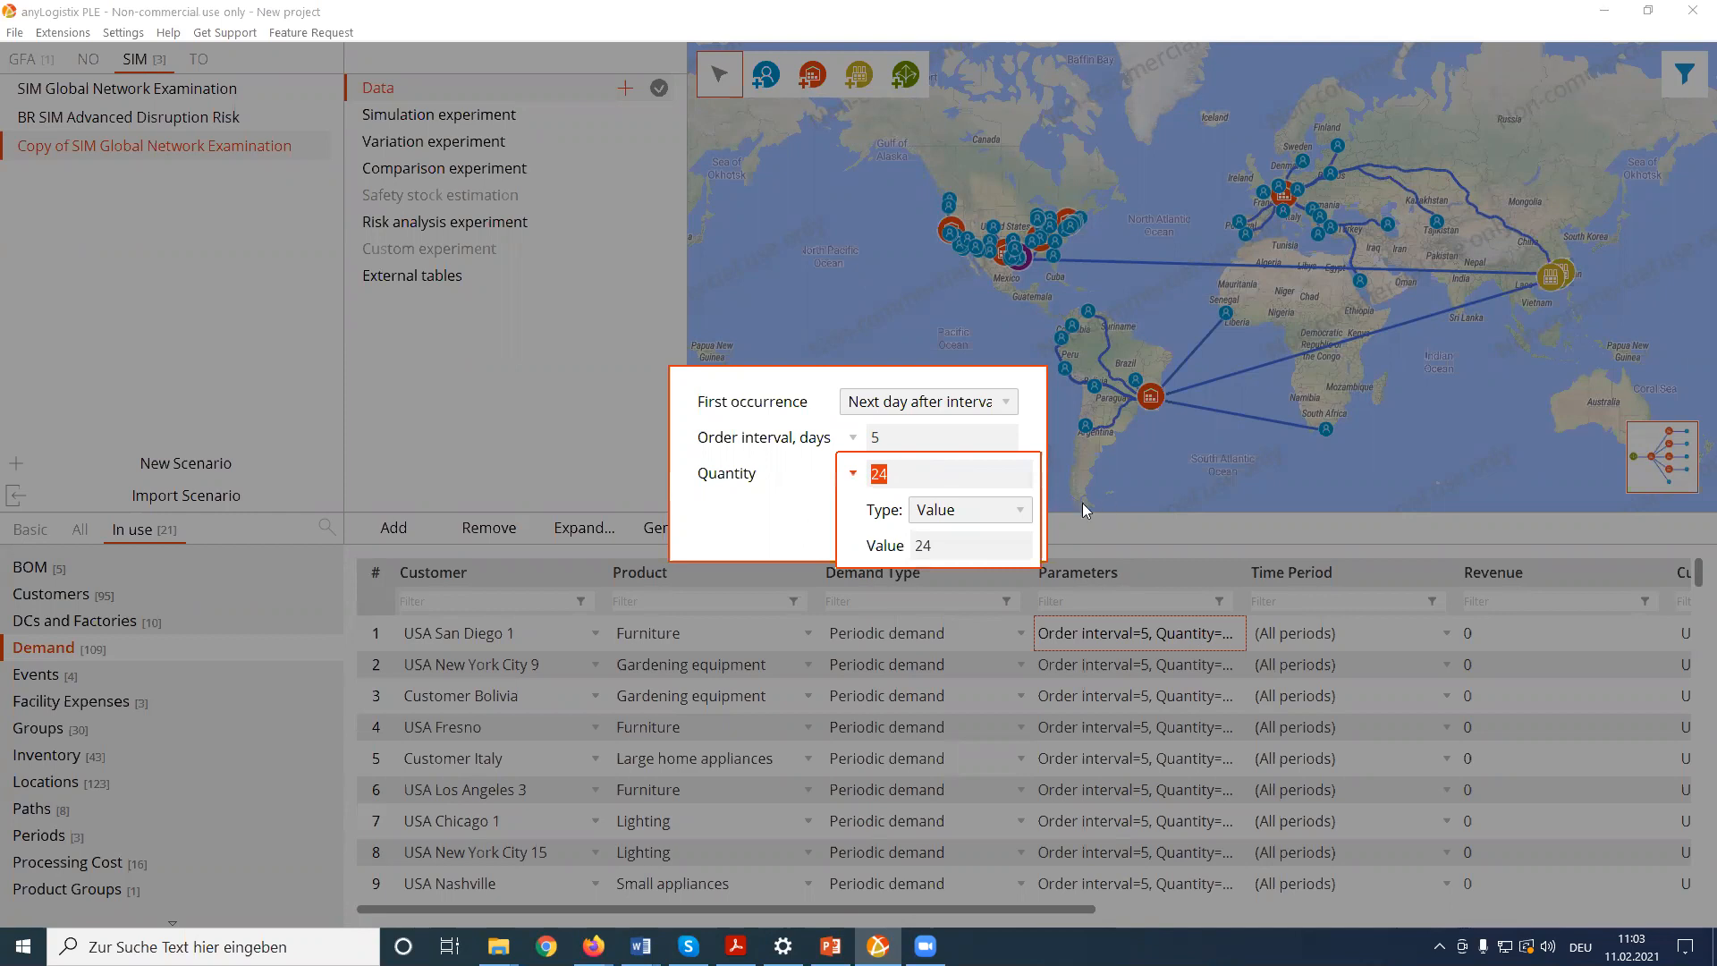
{"action": "left_click", "coordinate": [1022, 510]}
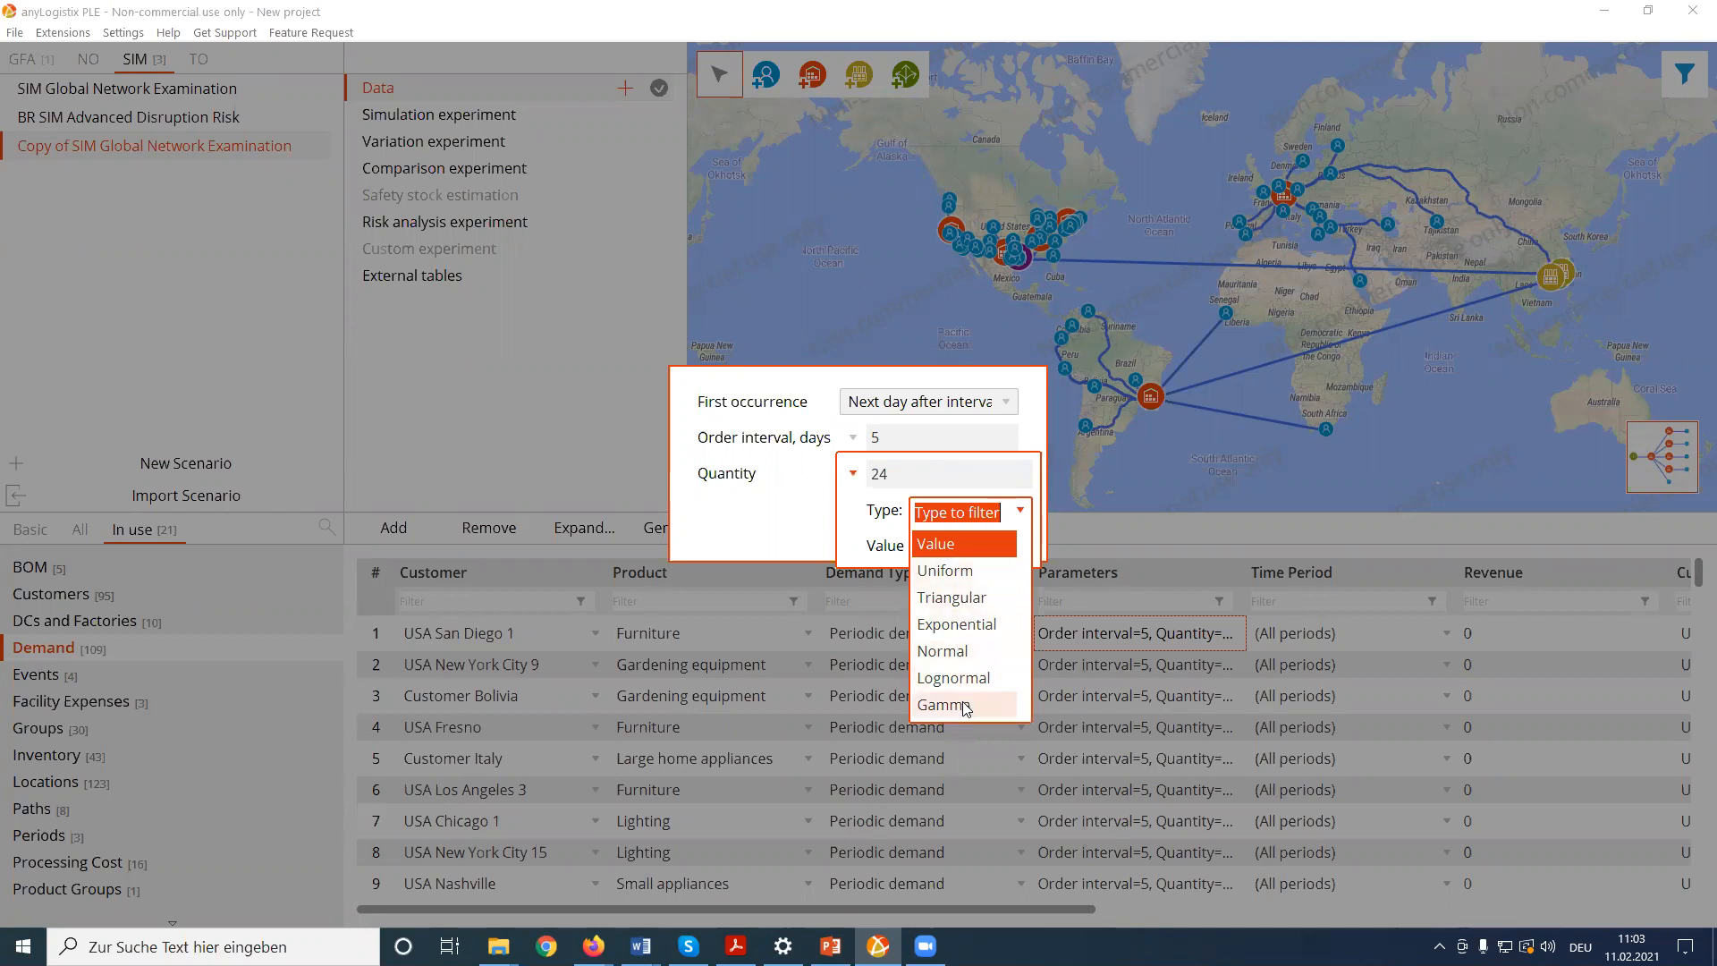
{"action": "left_click", "coordinate": [763, 532]}
{"action": "left_click", "coordinate": [781, 511]}
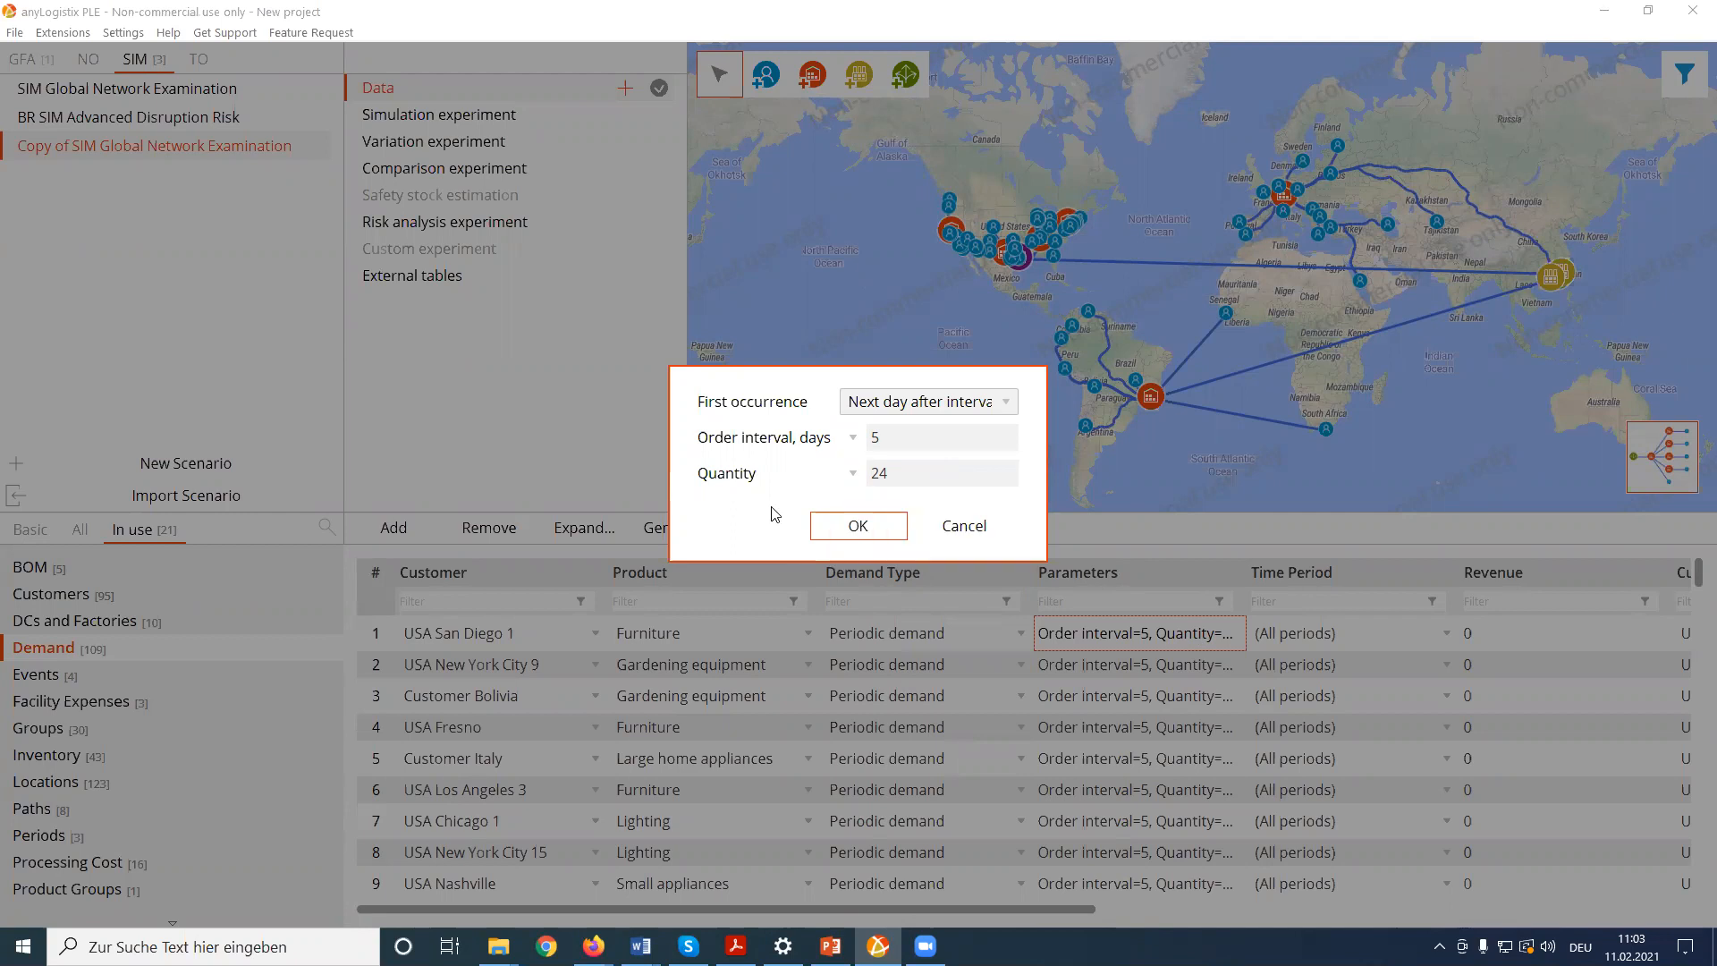
- Check the value type of the demand's order interval and review the remaining columns of the Demand table
{"action": "left_click", "coordinate": [854, 440]}
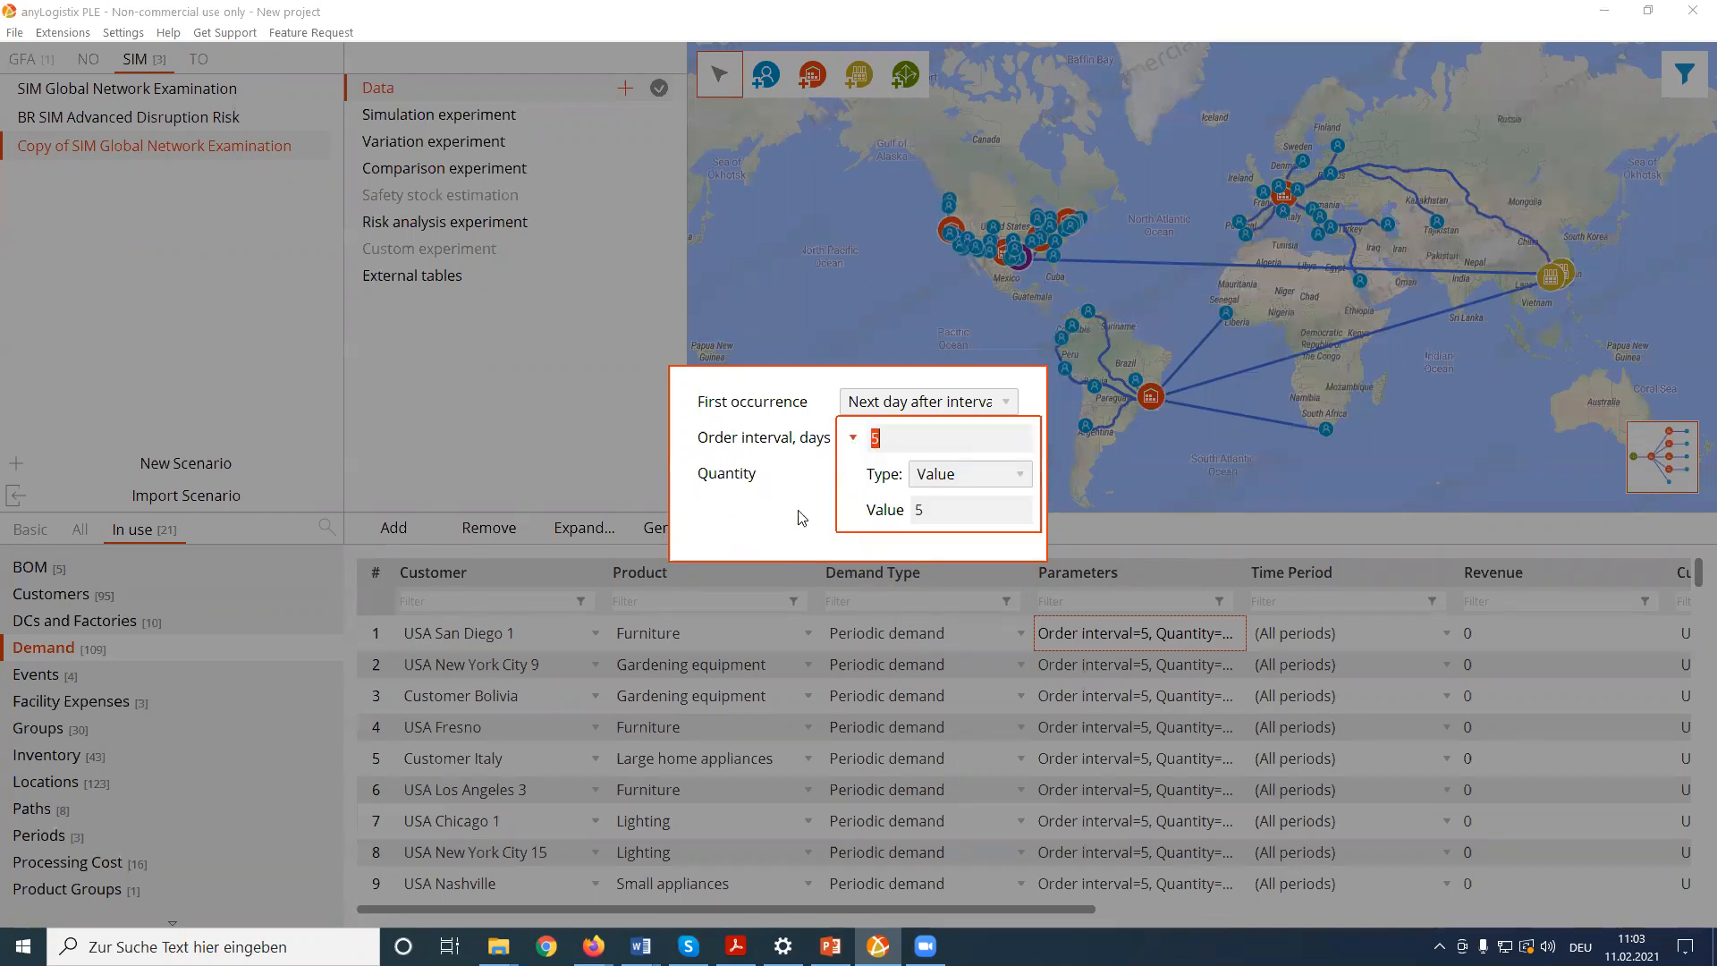
{"action": "left_click", "coordinate": [769, 537]}
{"action": "left_click", "coordinate": [892, 529]}
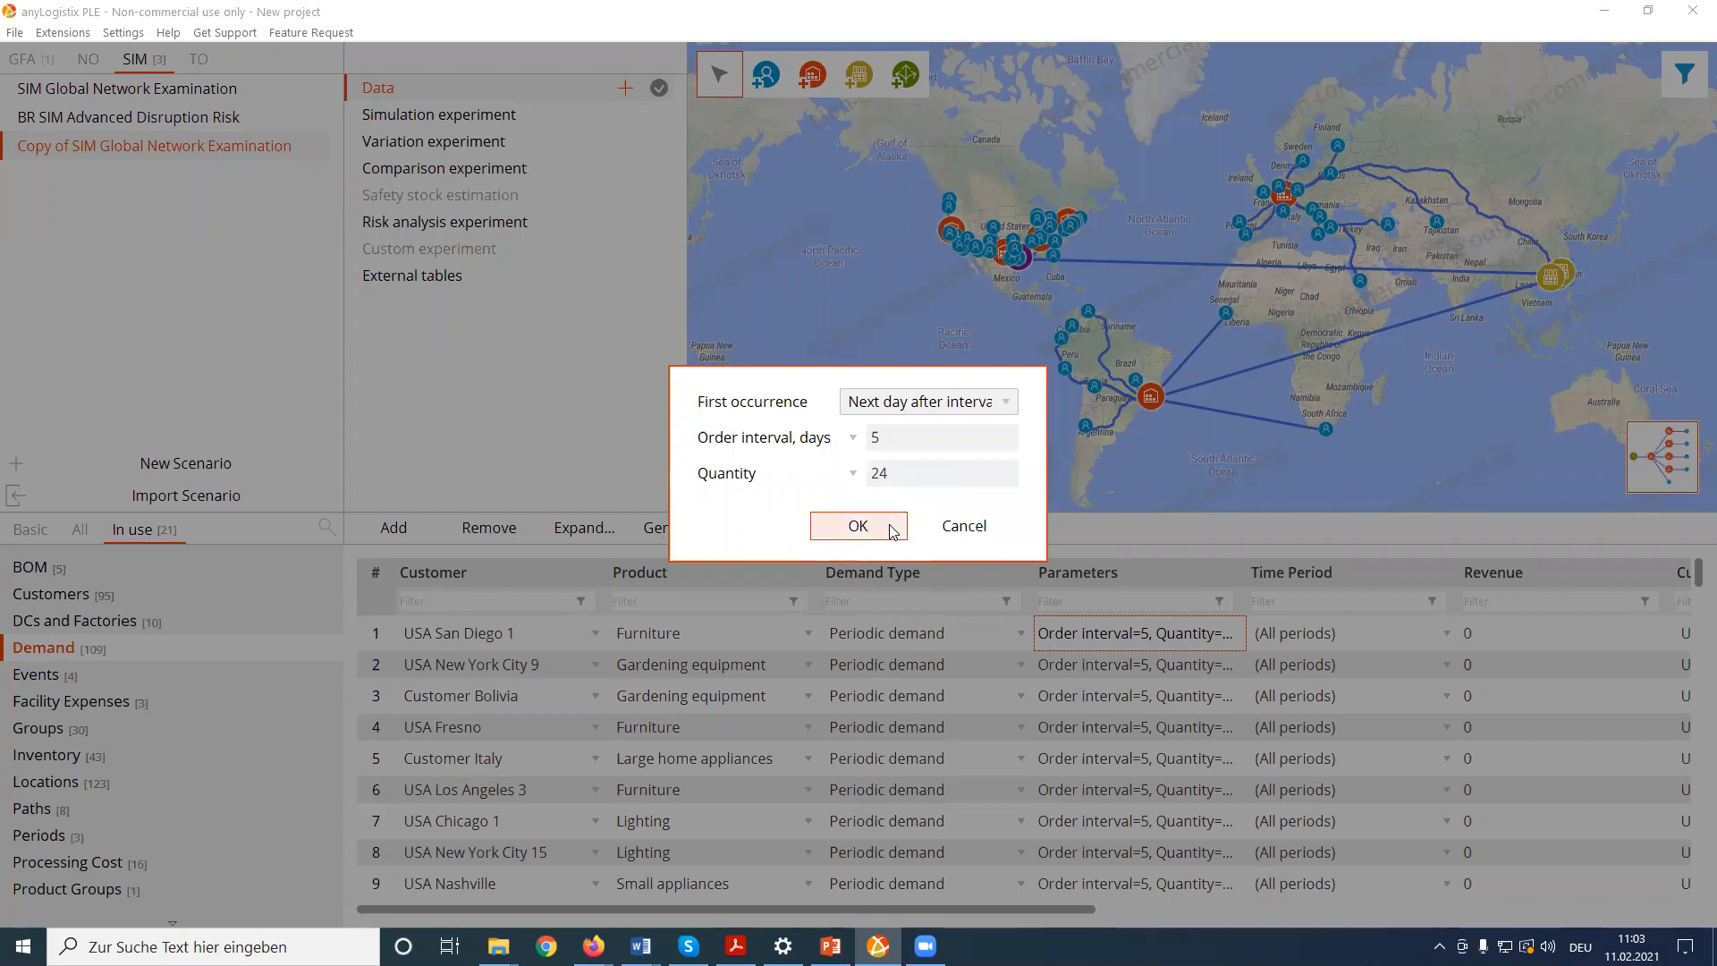
{"action": "left_click_drag", "start_coordinate": [1046, 910], "coordinate": [1409, 909]}
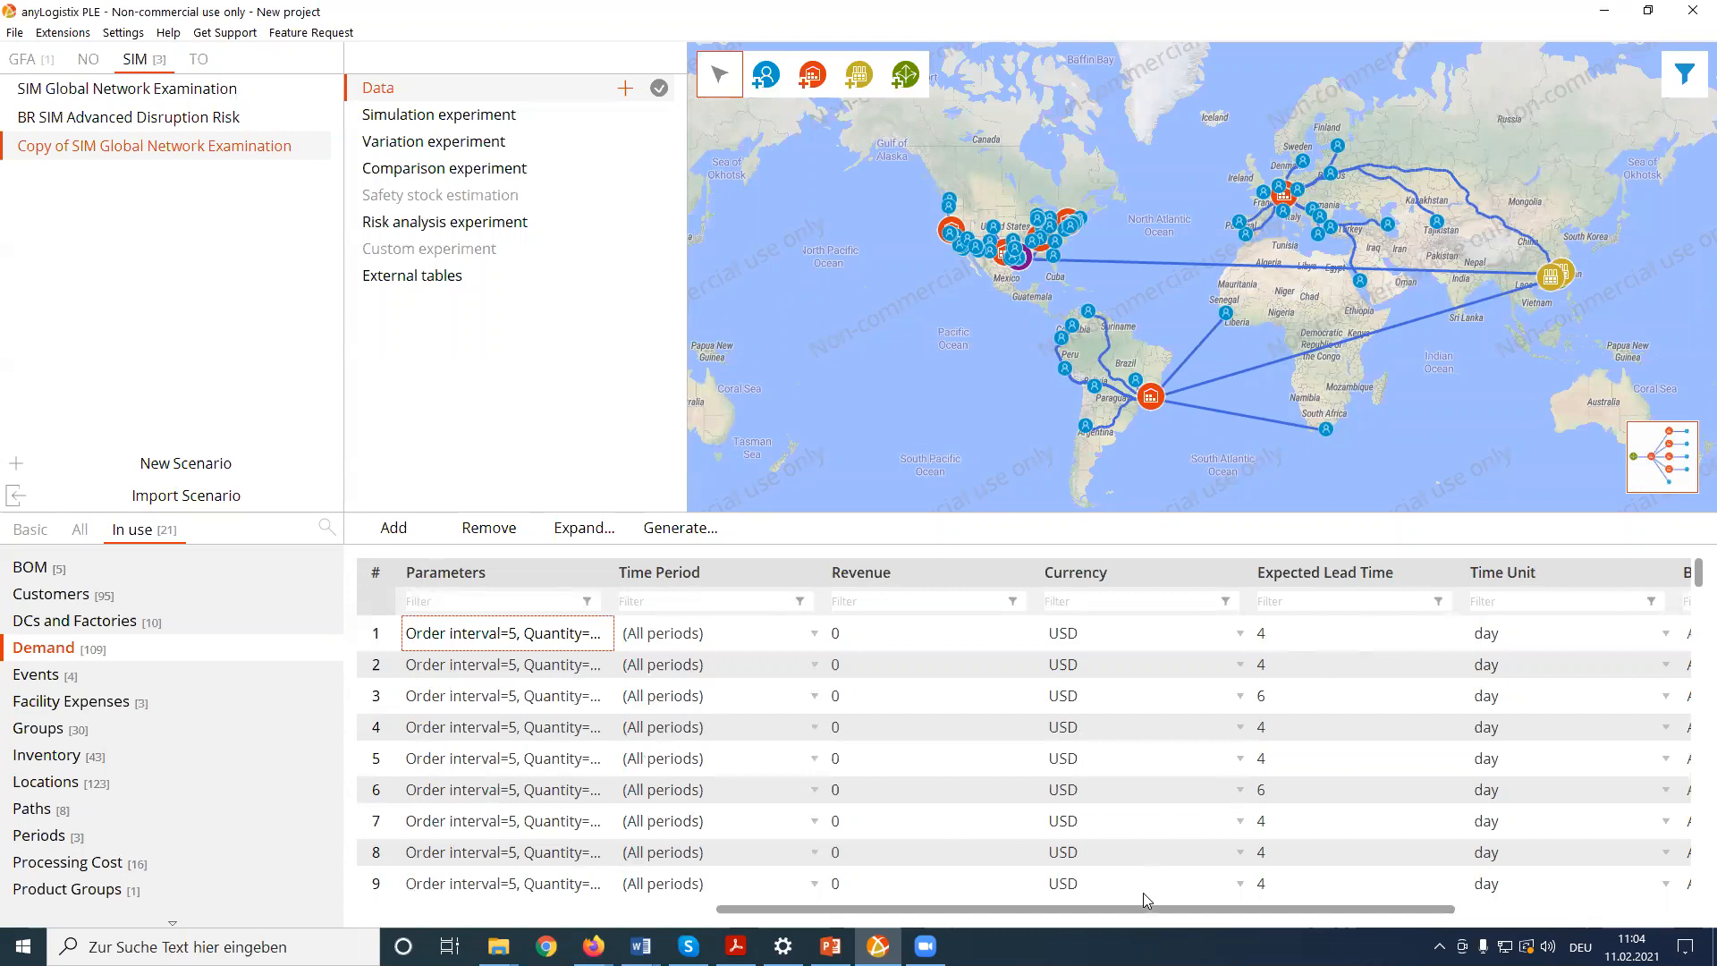
{"action": "left_click_drag", "start_coordinate": [1147, 910], "coordinate": [789, 910]}
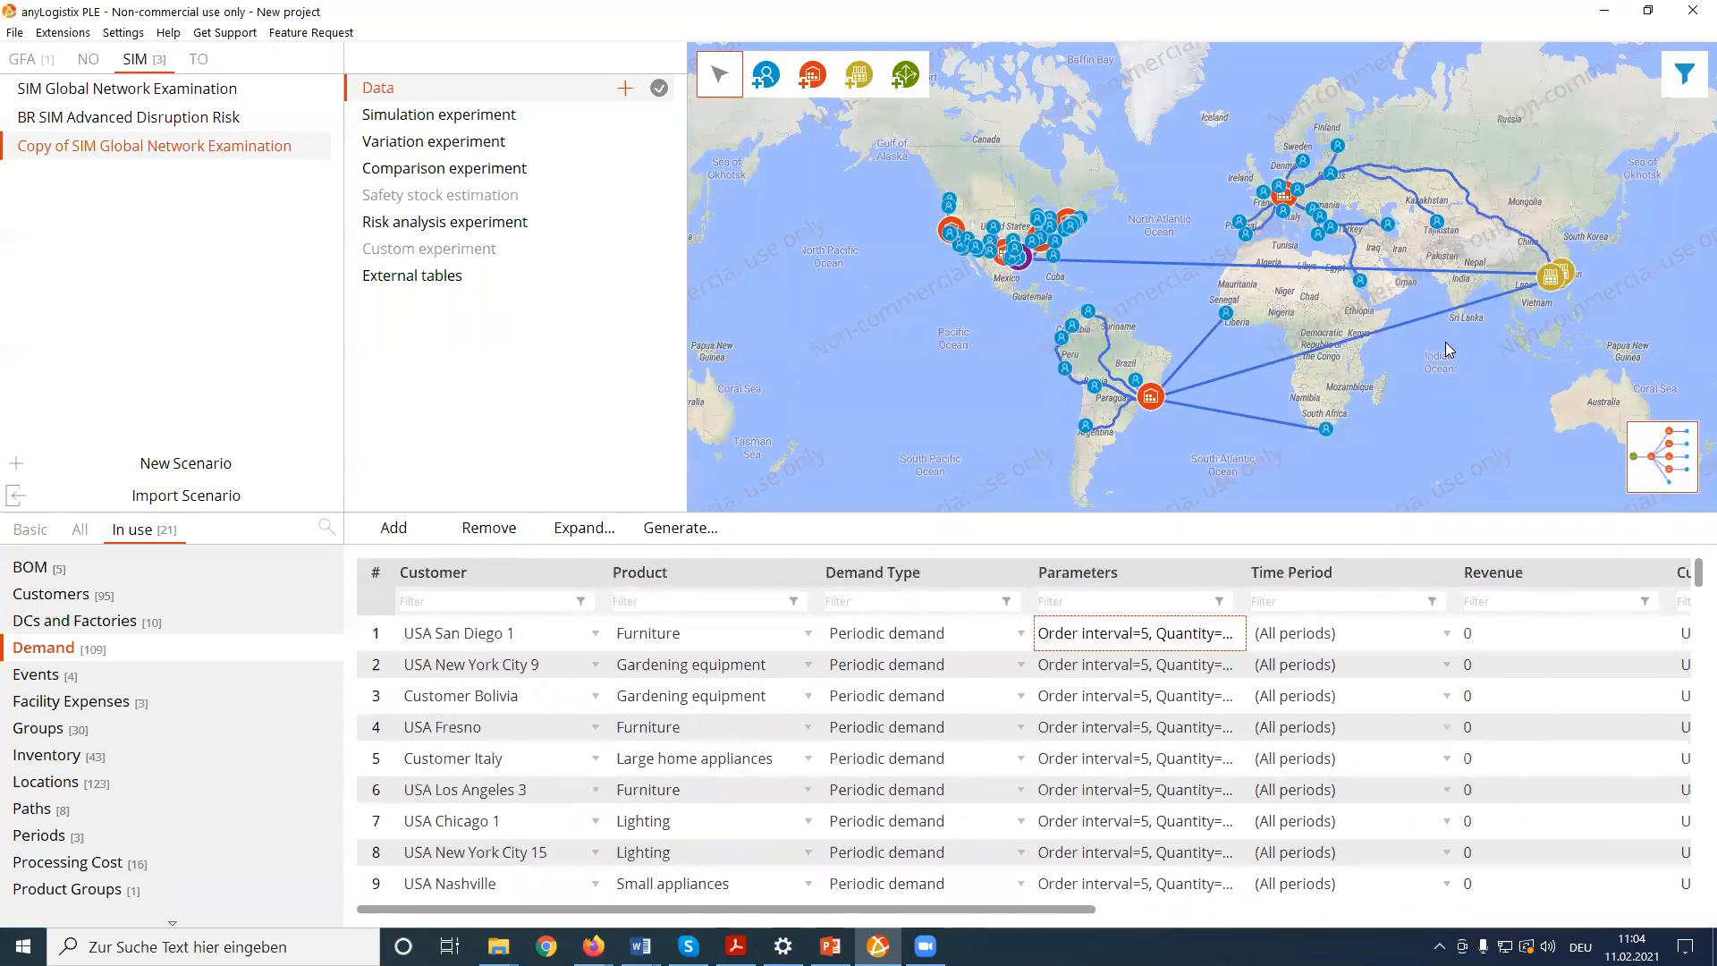
- Review the Facility Expenses table and the inventory policies in the Inventory table
{"action": "left_click", "coordinate": [54, 701]}
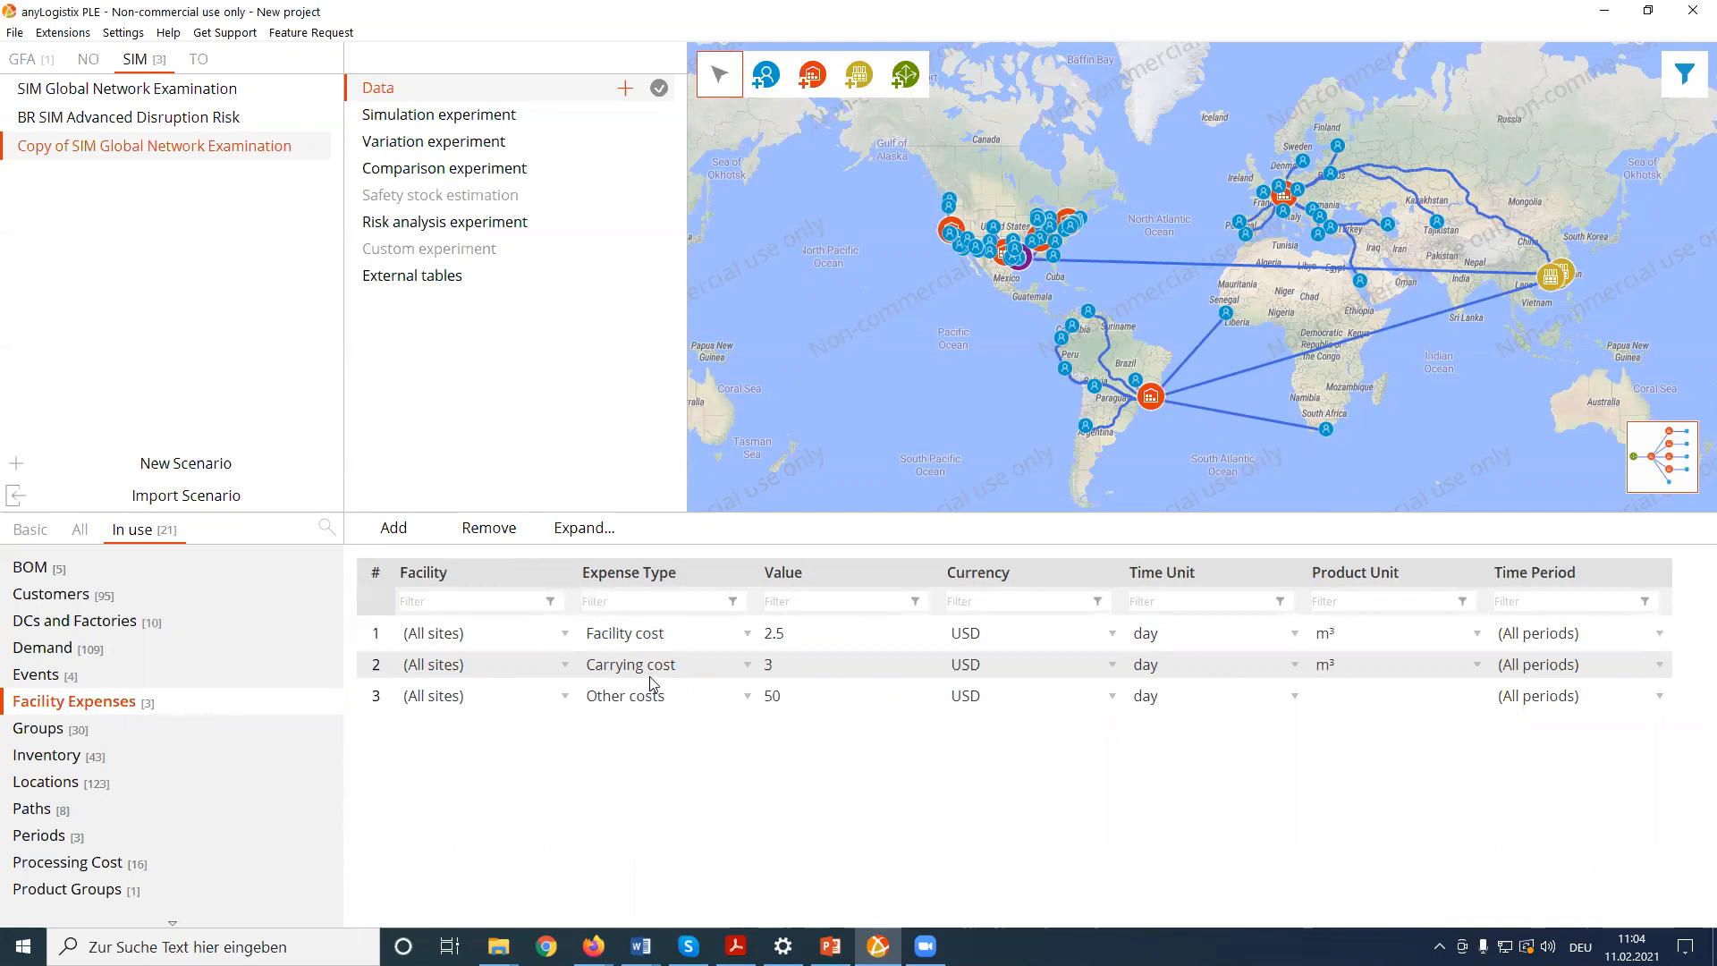
{"action": "left_click", "coordinate": [45, 756]}
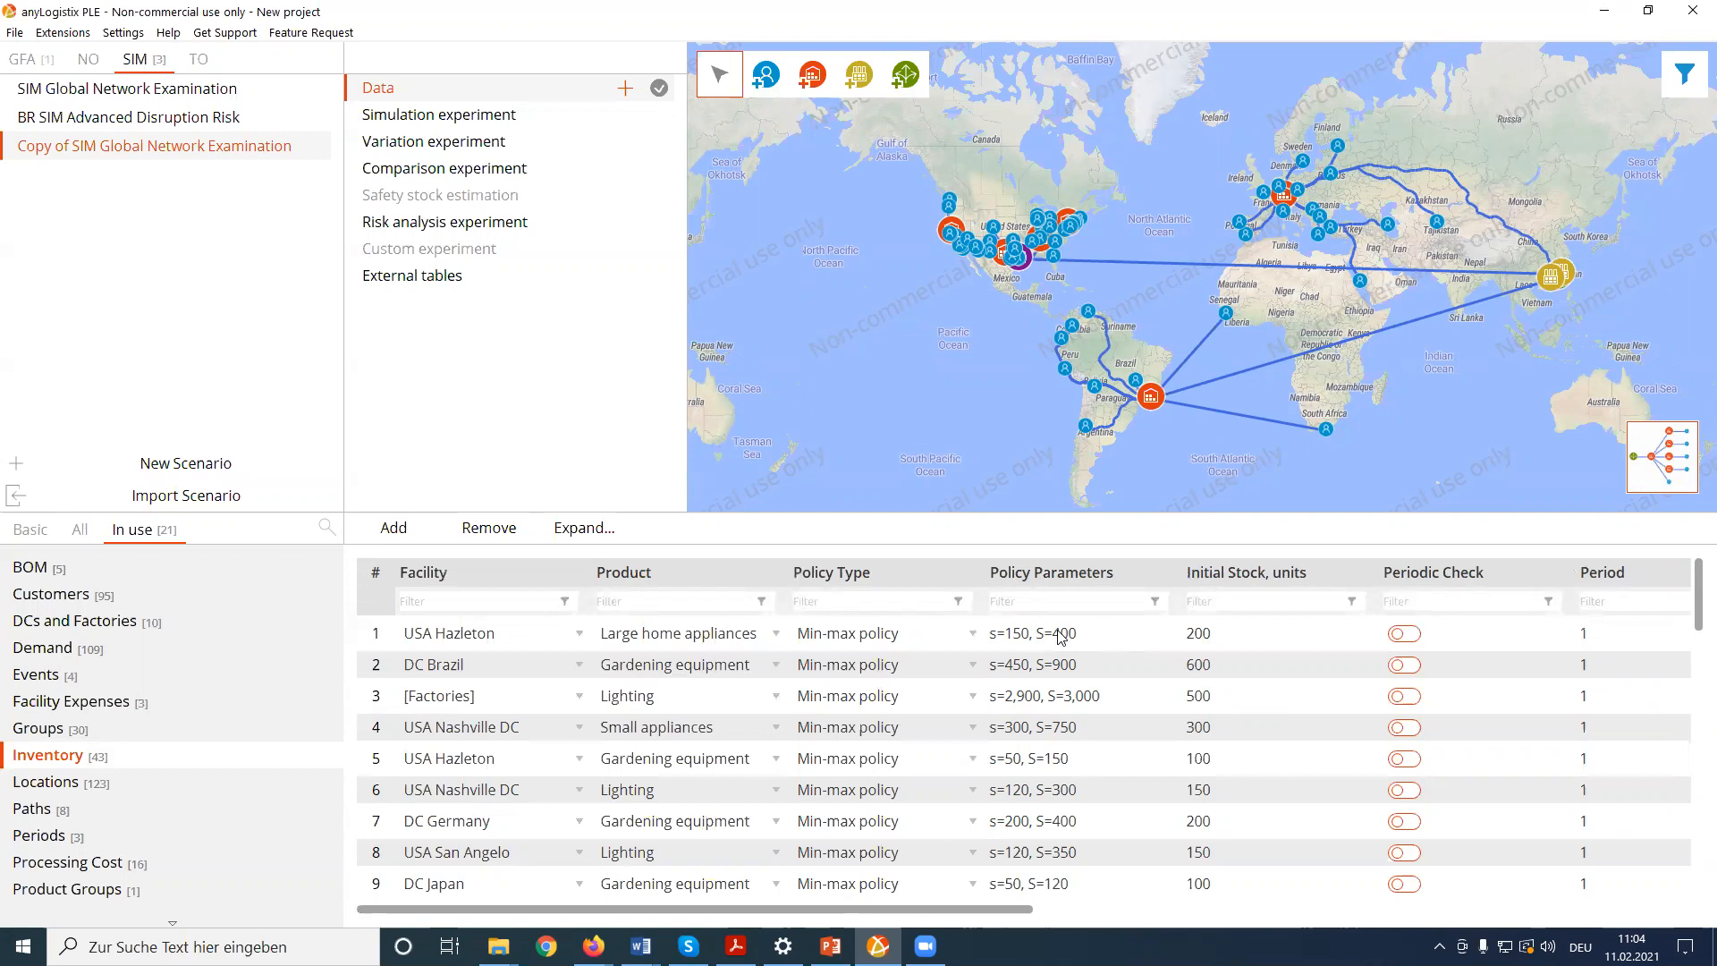
- In the Paths table, examine the cost calculation and its parameters for the path from USA Port of Houston to the 4 DCs
{"action": "left_click", "coordinate": [40, 810]}
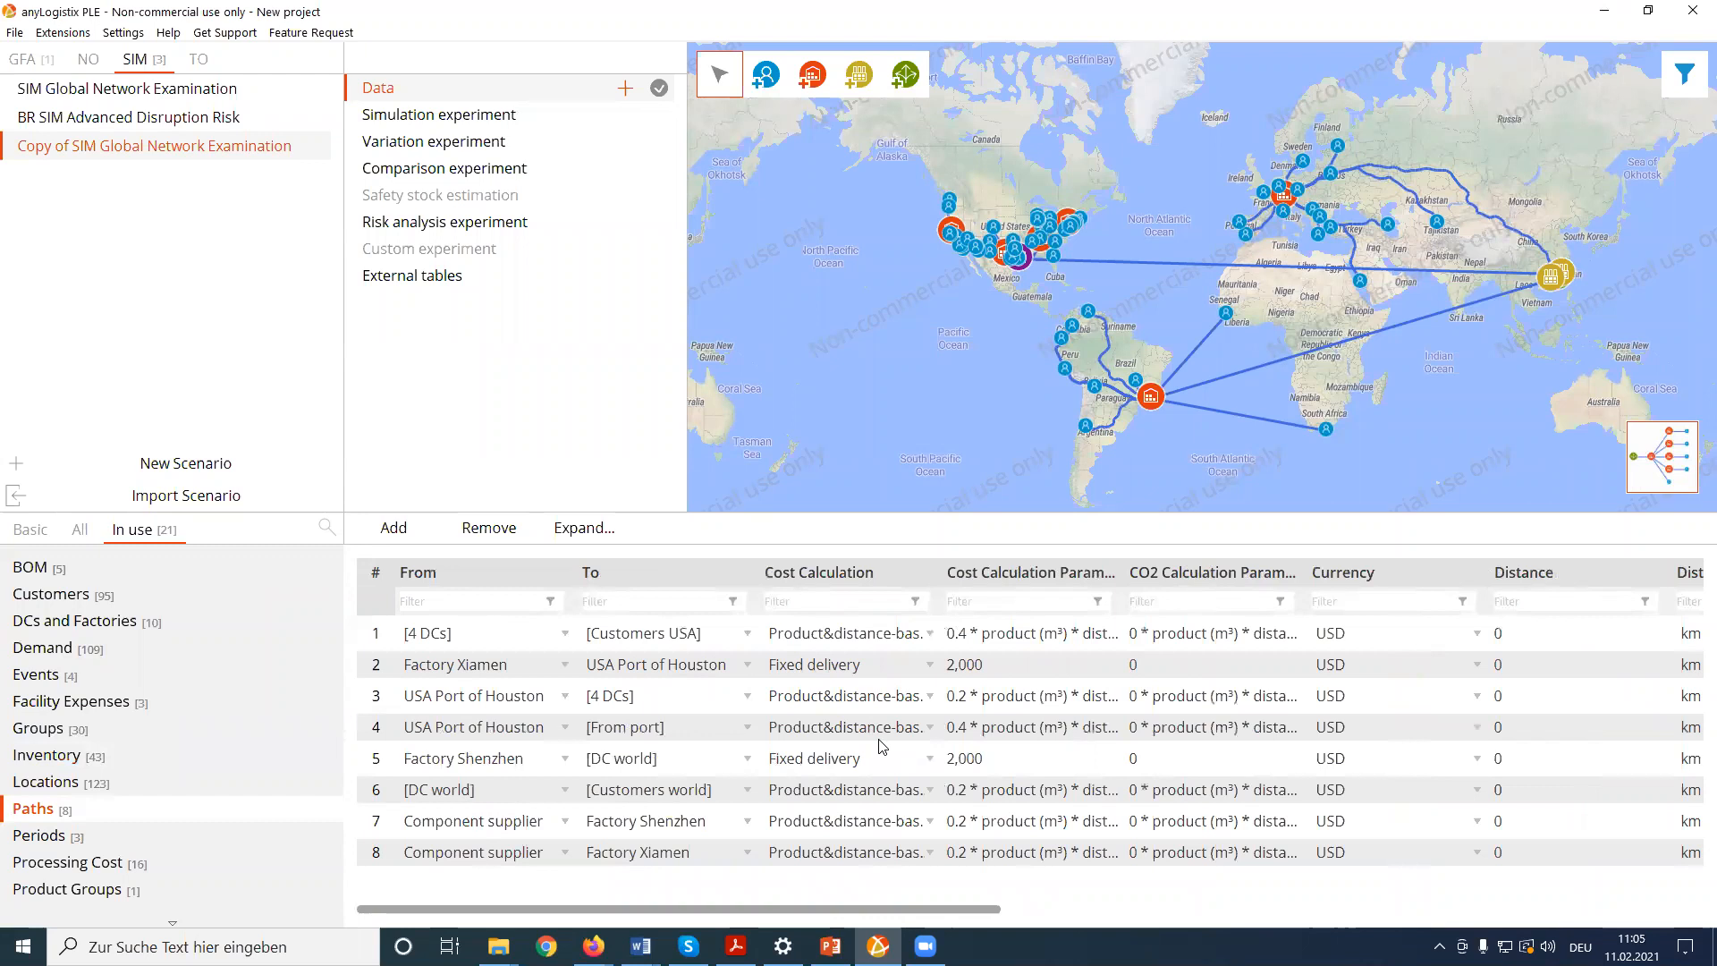
{"action": "double_click", "coordinate": [996, 698]}
{"action": "left_click", "coordinate": [835, 527]}
{"action": "left_click", "coordinate": [876, 694]}
{"action": "left_click", "coordinate": [876, 694]}
{"action": "left_click", "coordinate": [1089, 864]}
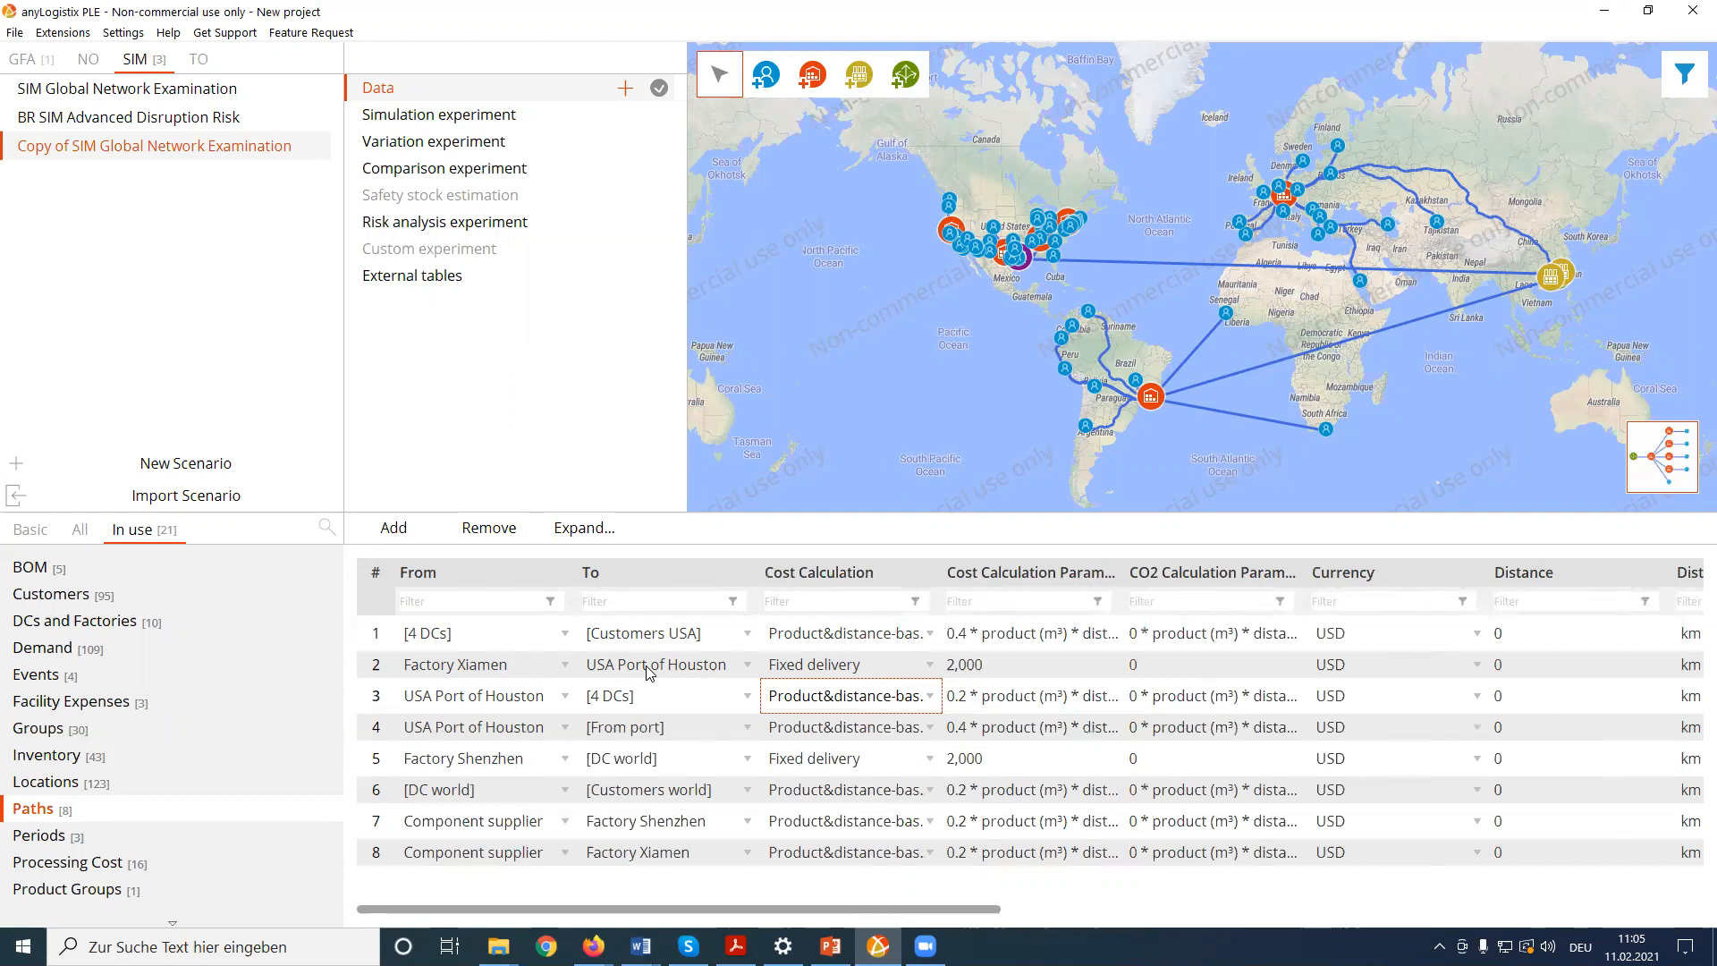
- Review the scenario's time periods with their demand coefficients and the Processing Cost table
{"action": "scroll", "coordinate": [85, 808], "scroll_direction": "down", "scroll_amount": 3}
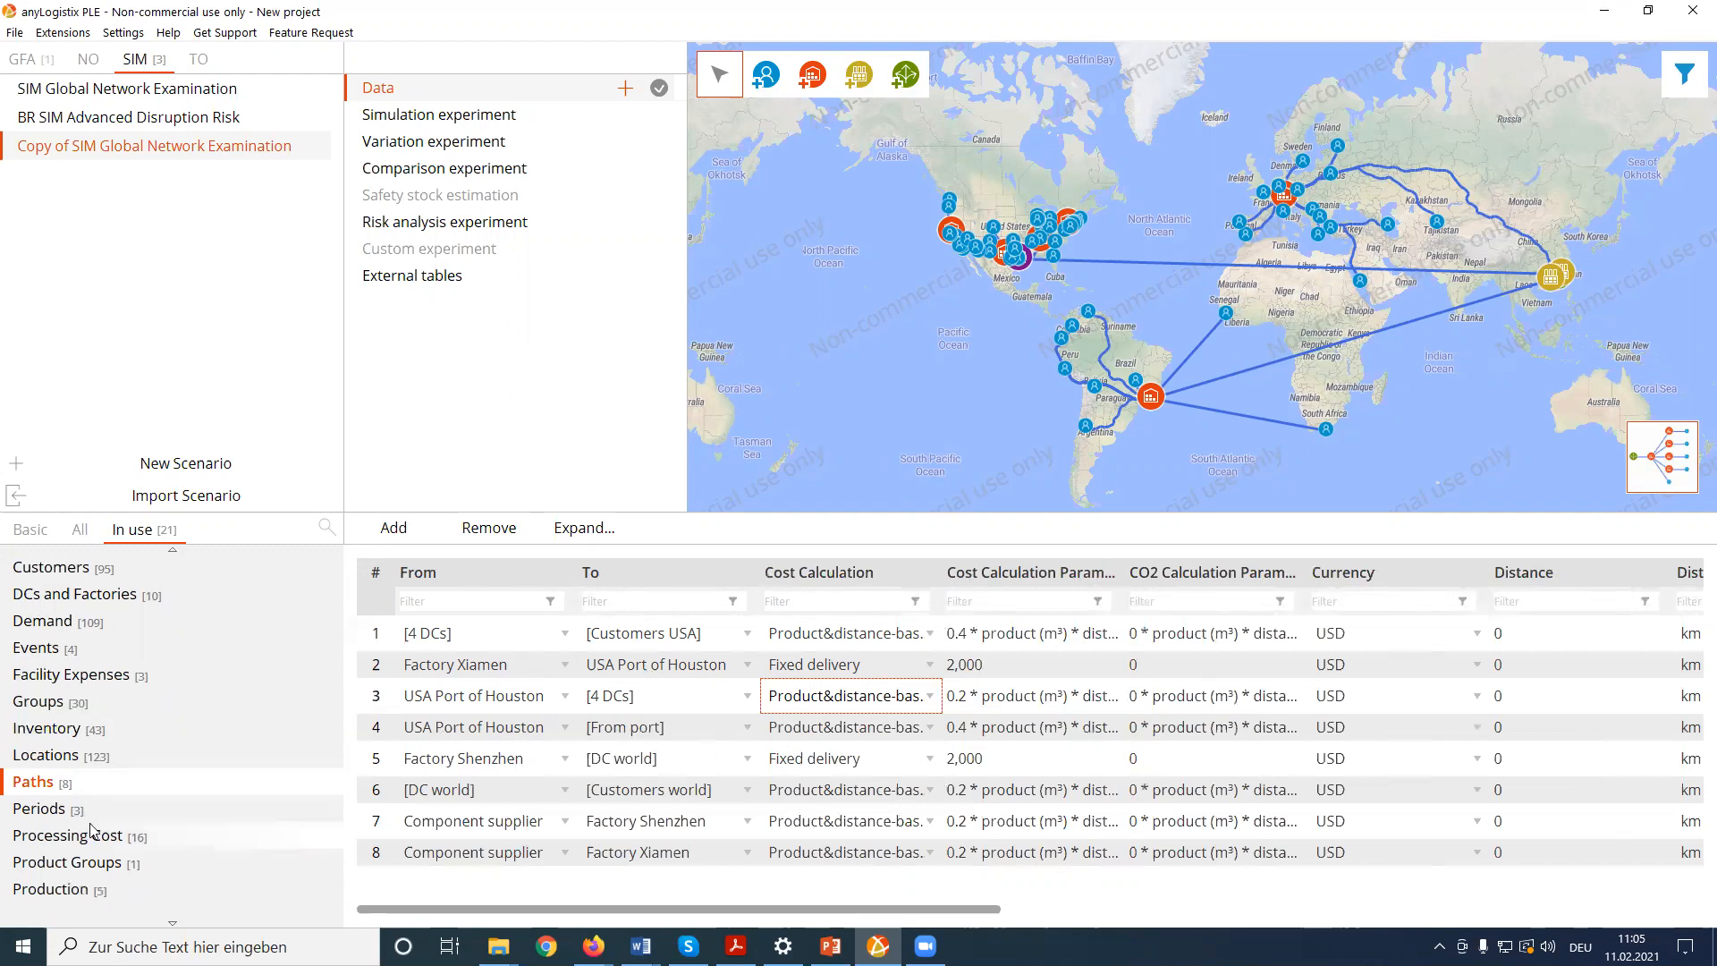
{"action": "left_click", "coordinate": [38, 755]}
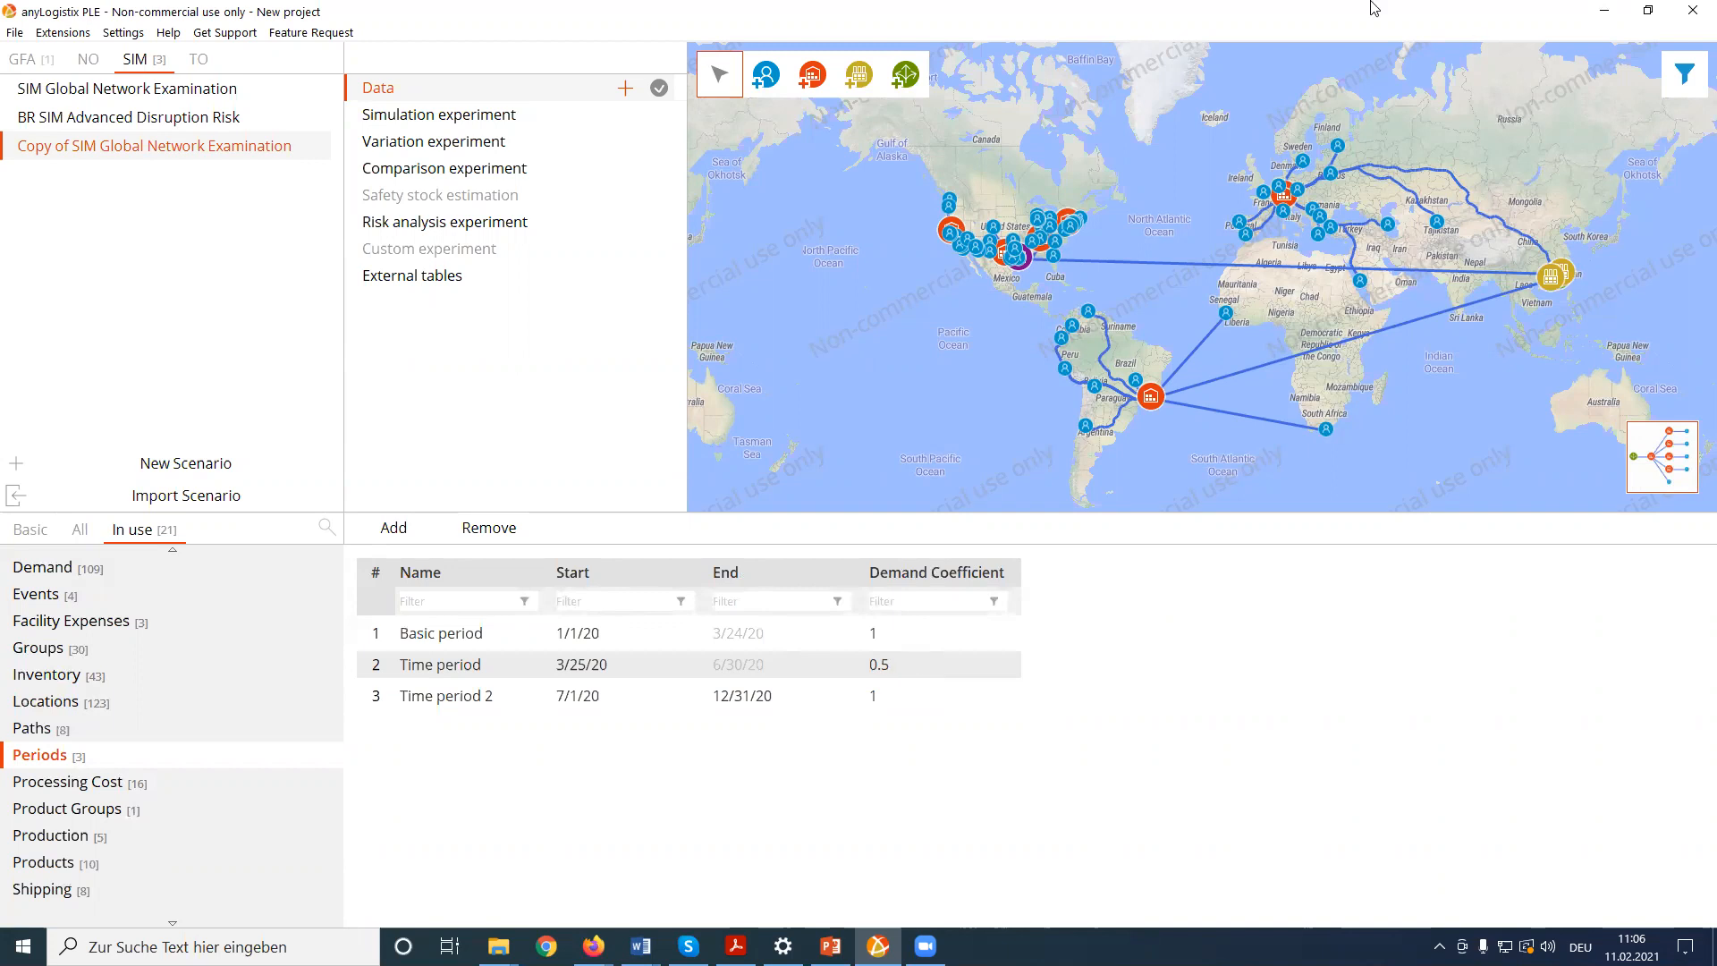
{"action": "left_click", "coordinate": [108, 787]}
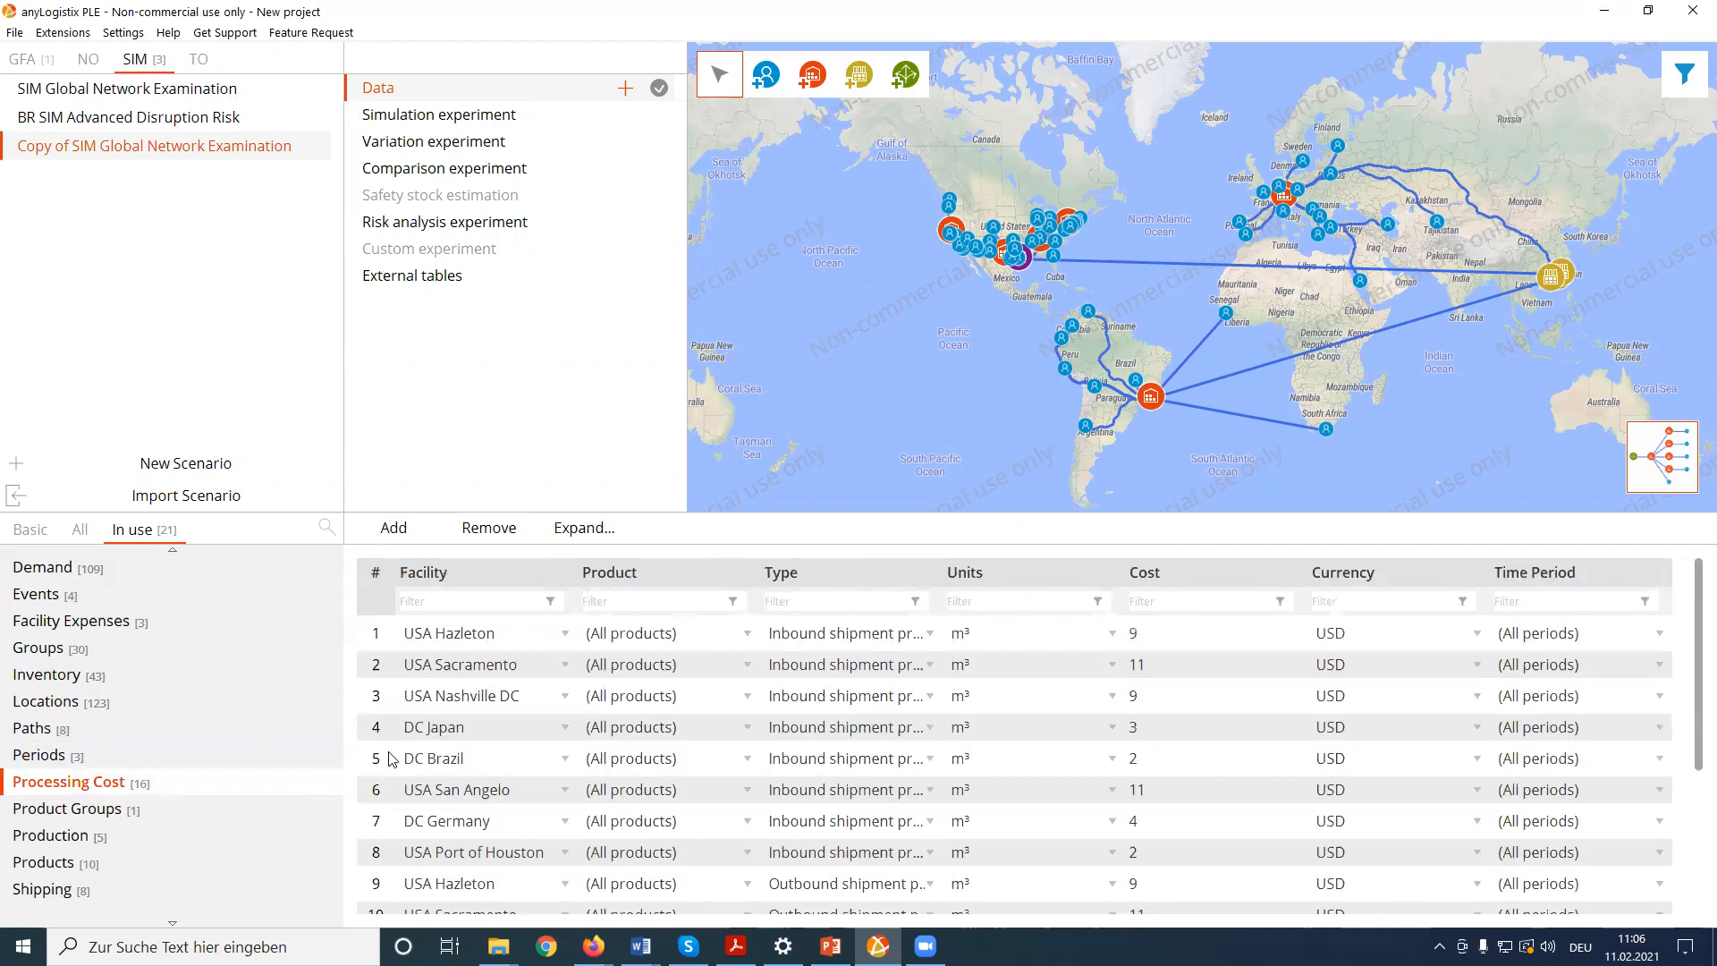
- Examine the Production table's make policies and compare them with the policy parameters in the Inventory table
{"action": "scroll", "coordinate": [64, 835], "scroll_direction": "down", "scroll_amount": 2}
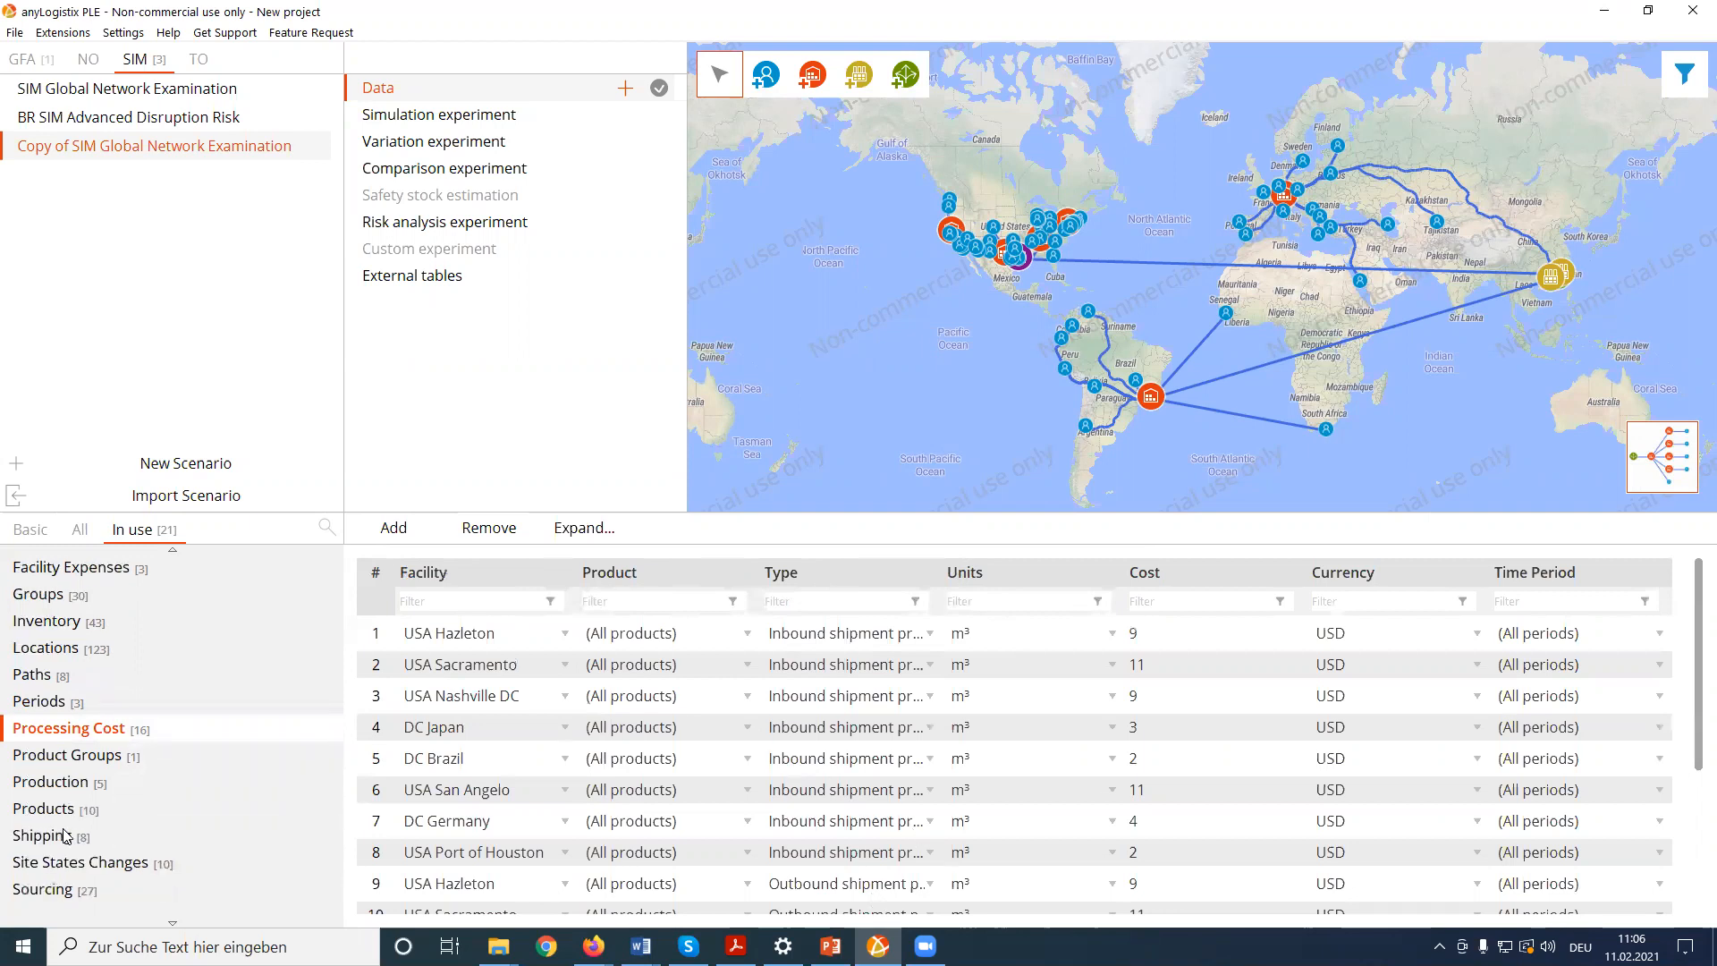
{"action": "left_click", "coordinate": [78, 783]}
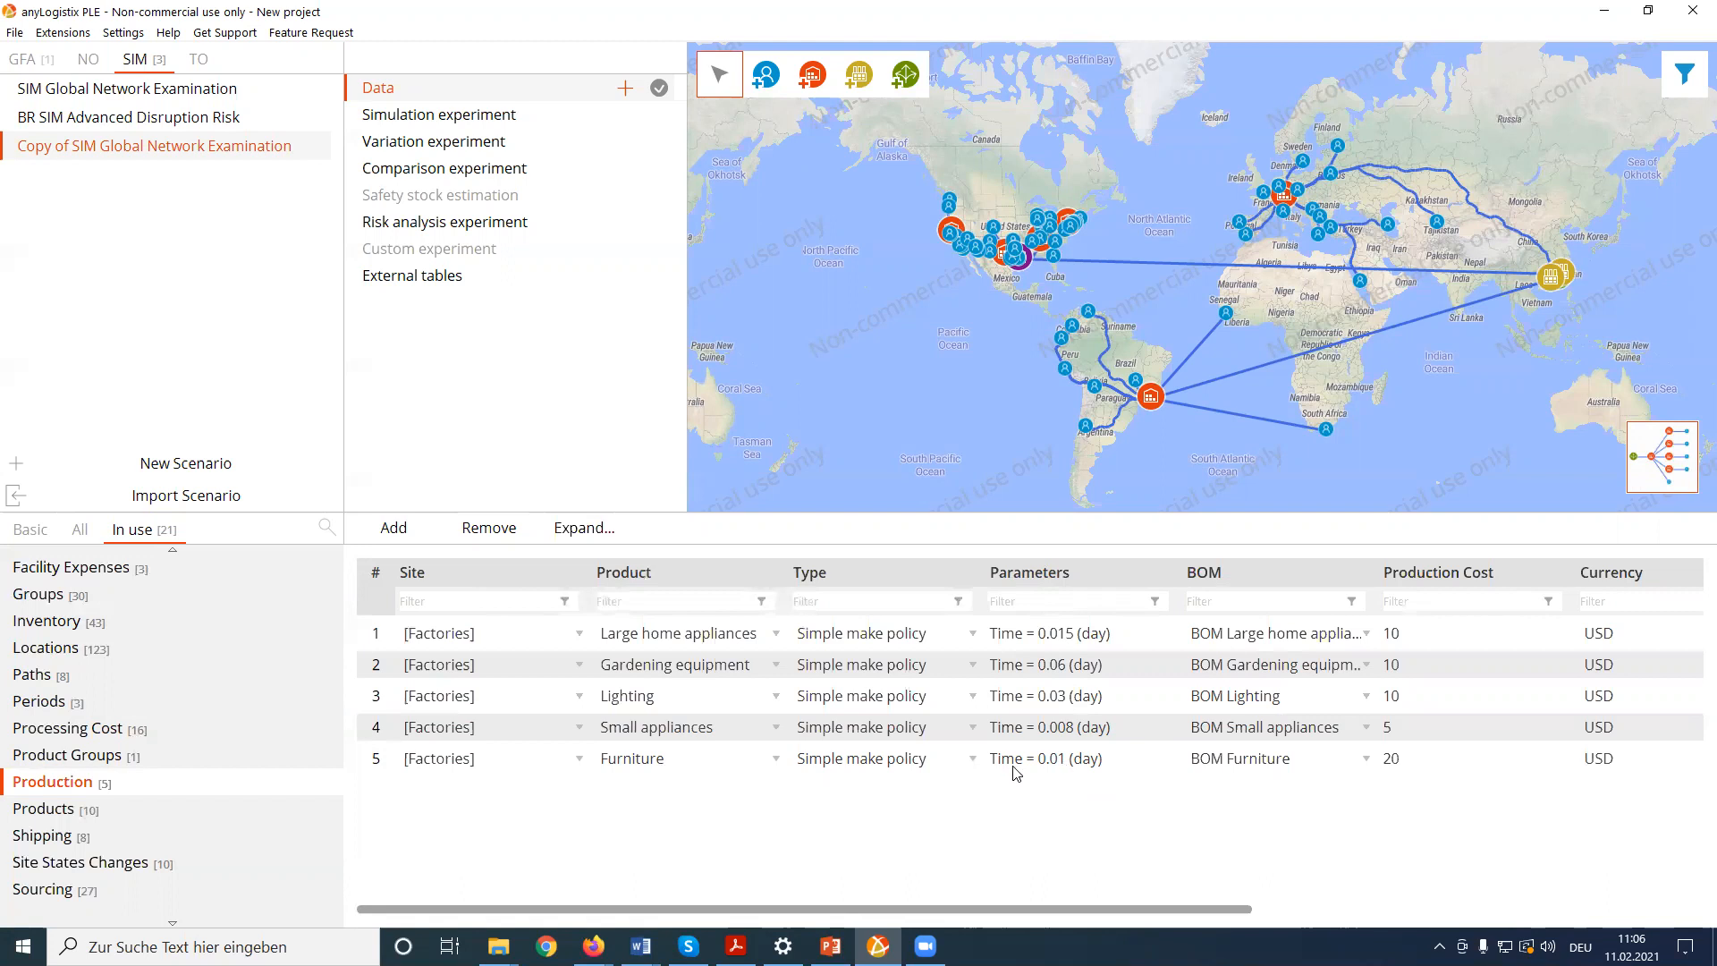
{"action": "scroll", "coordinate": [125, 741], "scroll_direction": "up", "scroll_amount": 1}
{"action": "scroll", "coordinate": [126, 746], "scroll_direction": "up", "scroll_amount": 2}
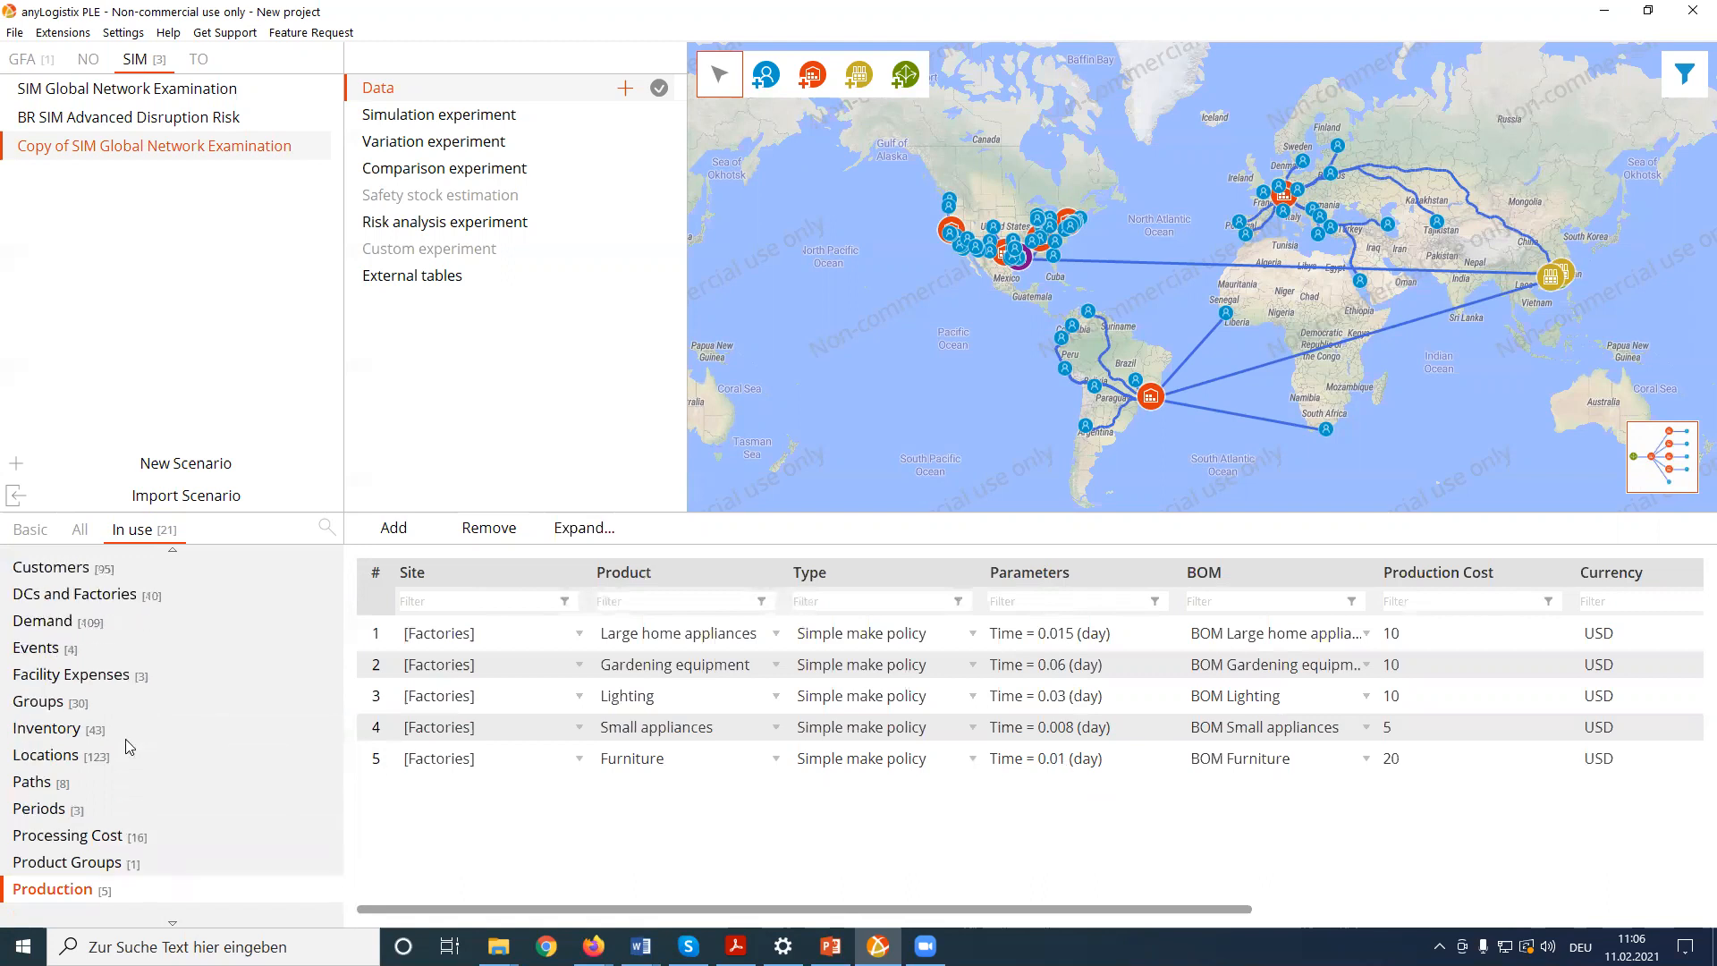
{"action": "scroll", "coordinate": [126, 740], "scroll_direction": "down", "scroll_amount": 1}
{"action": "left_click", "coordinate": [126, 732]}
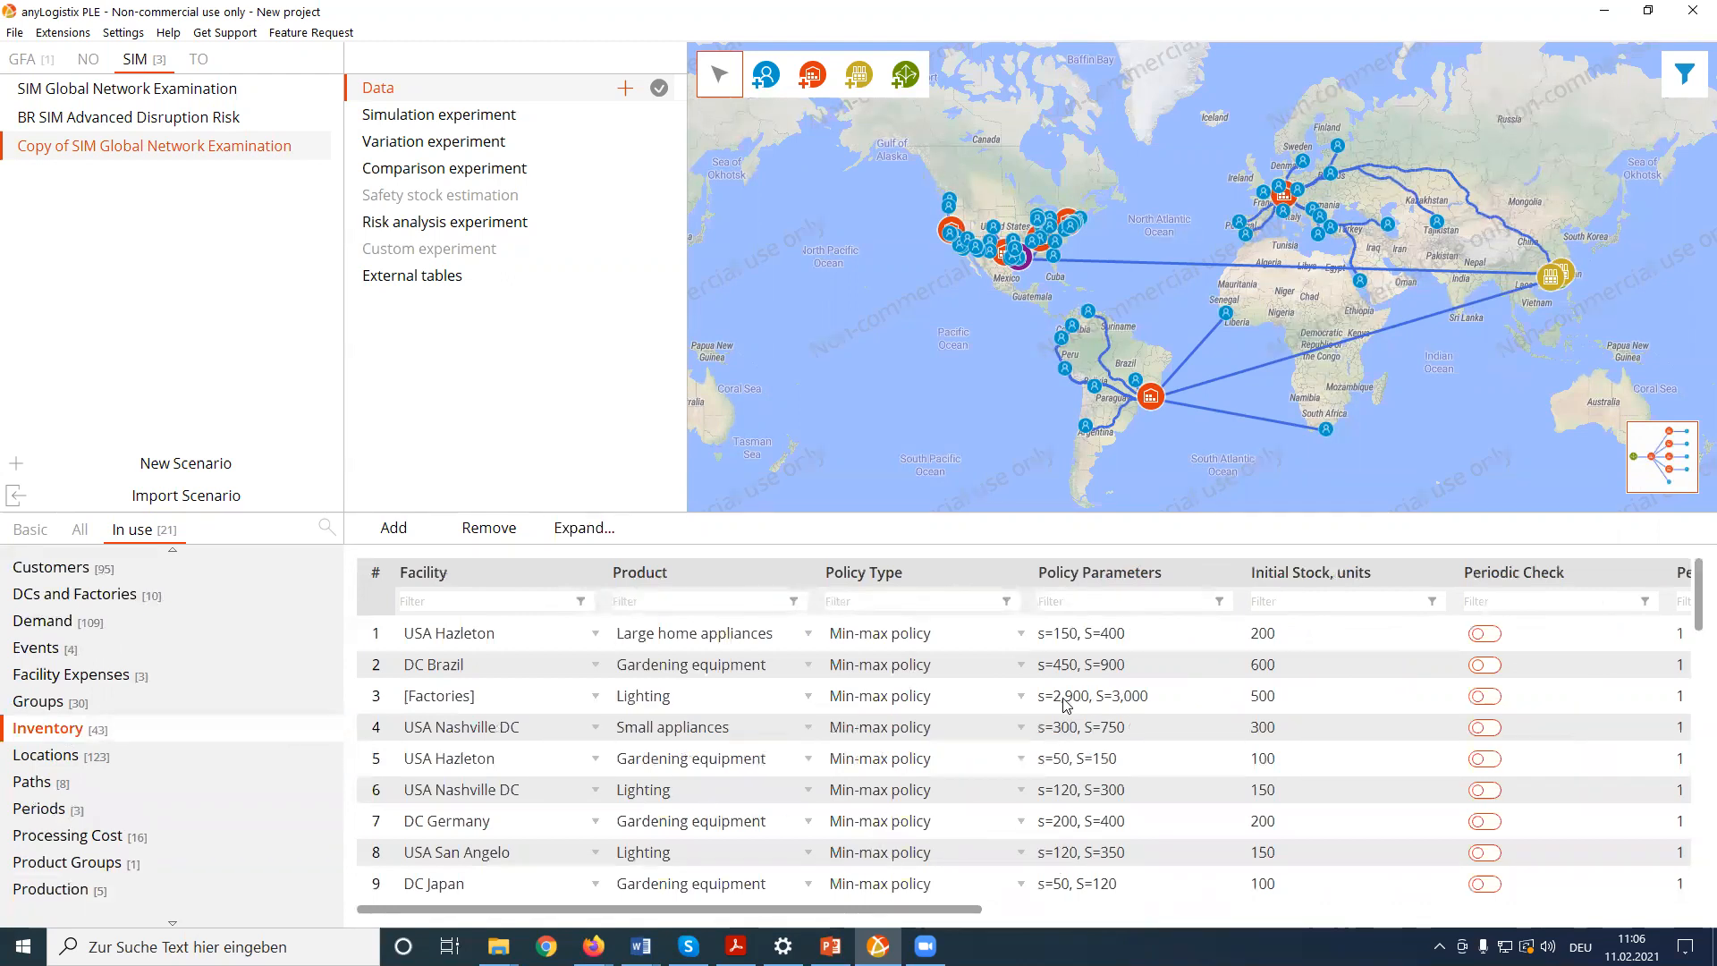
- Return to the Production table and review the vehicle types and shipping policies in the Shipping table
{"action": "scroll", "coordinate": [149, 846], "scroll_direction": "down", "scroll_amount": 3}
{"action": "scroll", "coordinate": [149, 846], "scroll_direction": "down", "scroll_amount": 4}
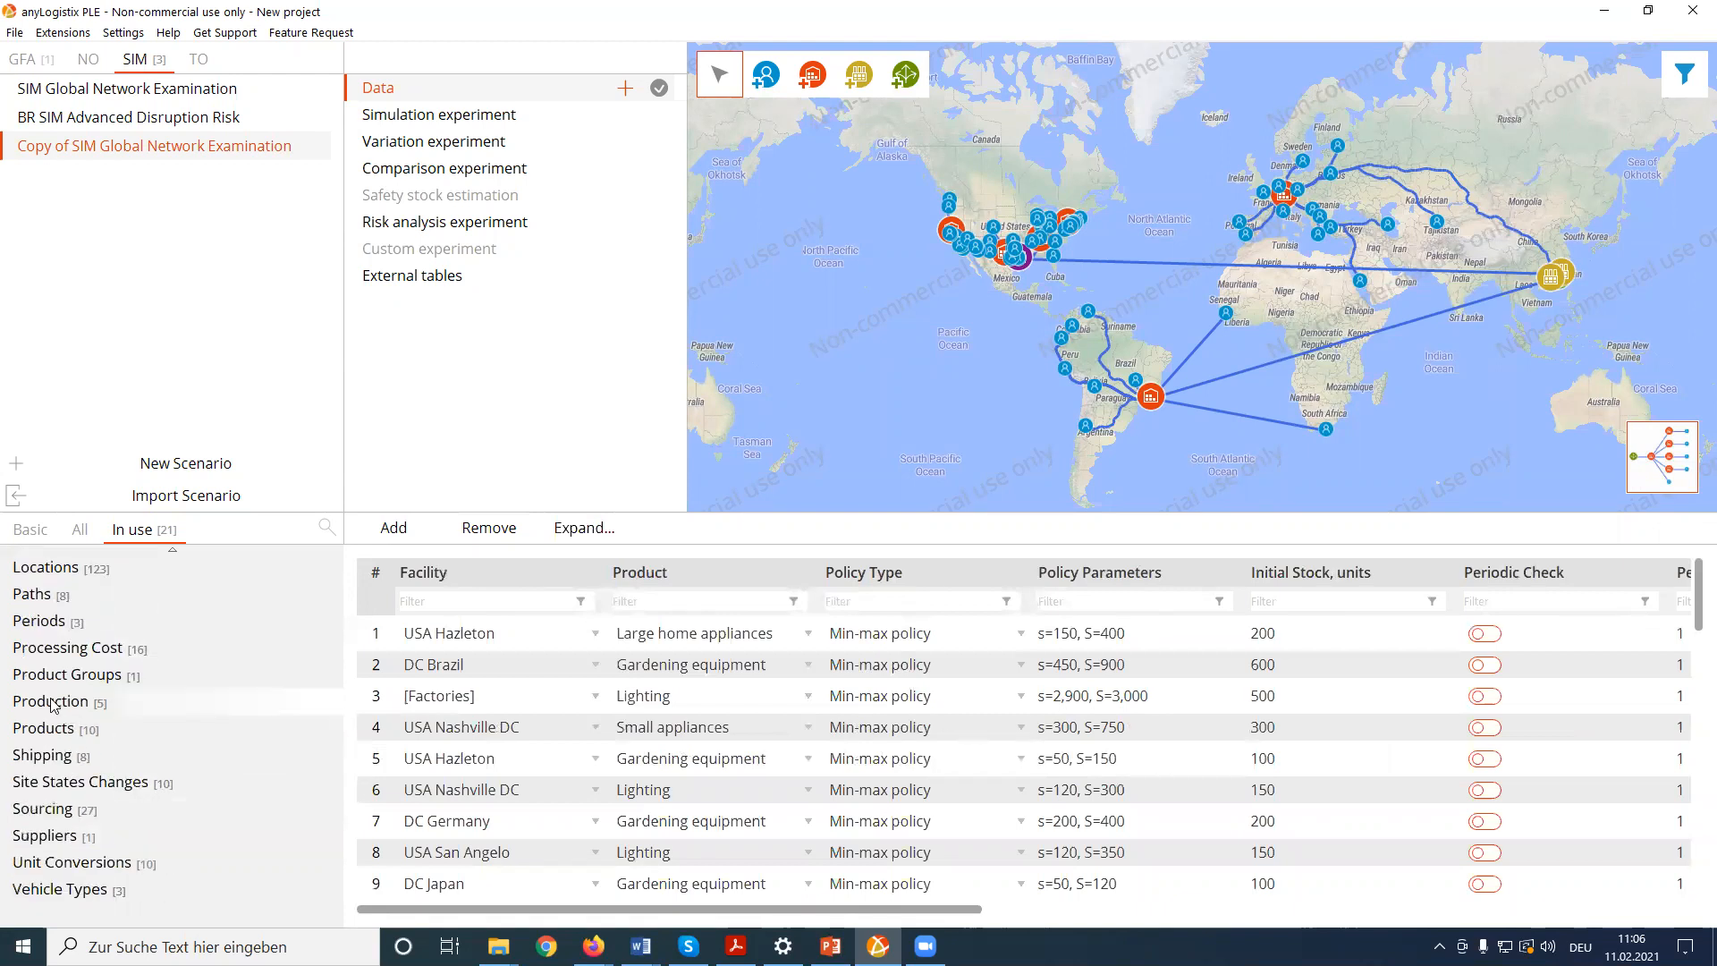
{"action": "left_click", "coordinate": [54, 701]}
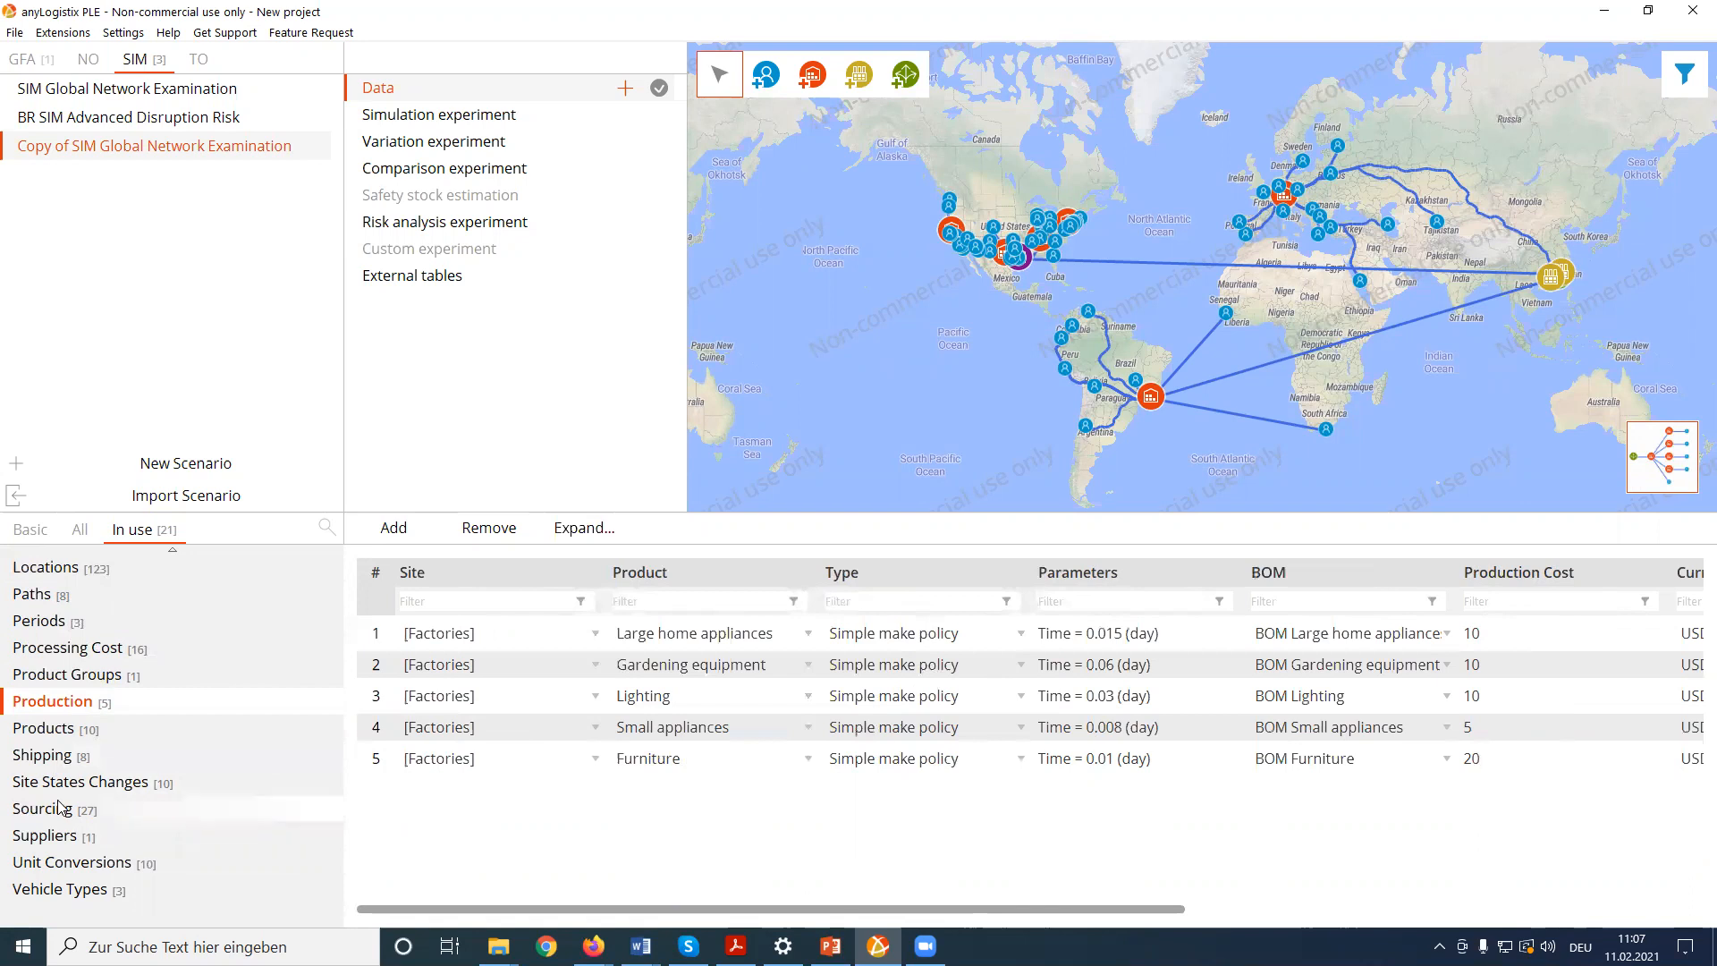
{"action": "left_click", "coordinate": [69, 758]}
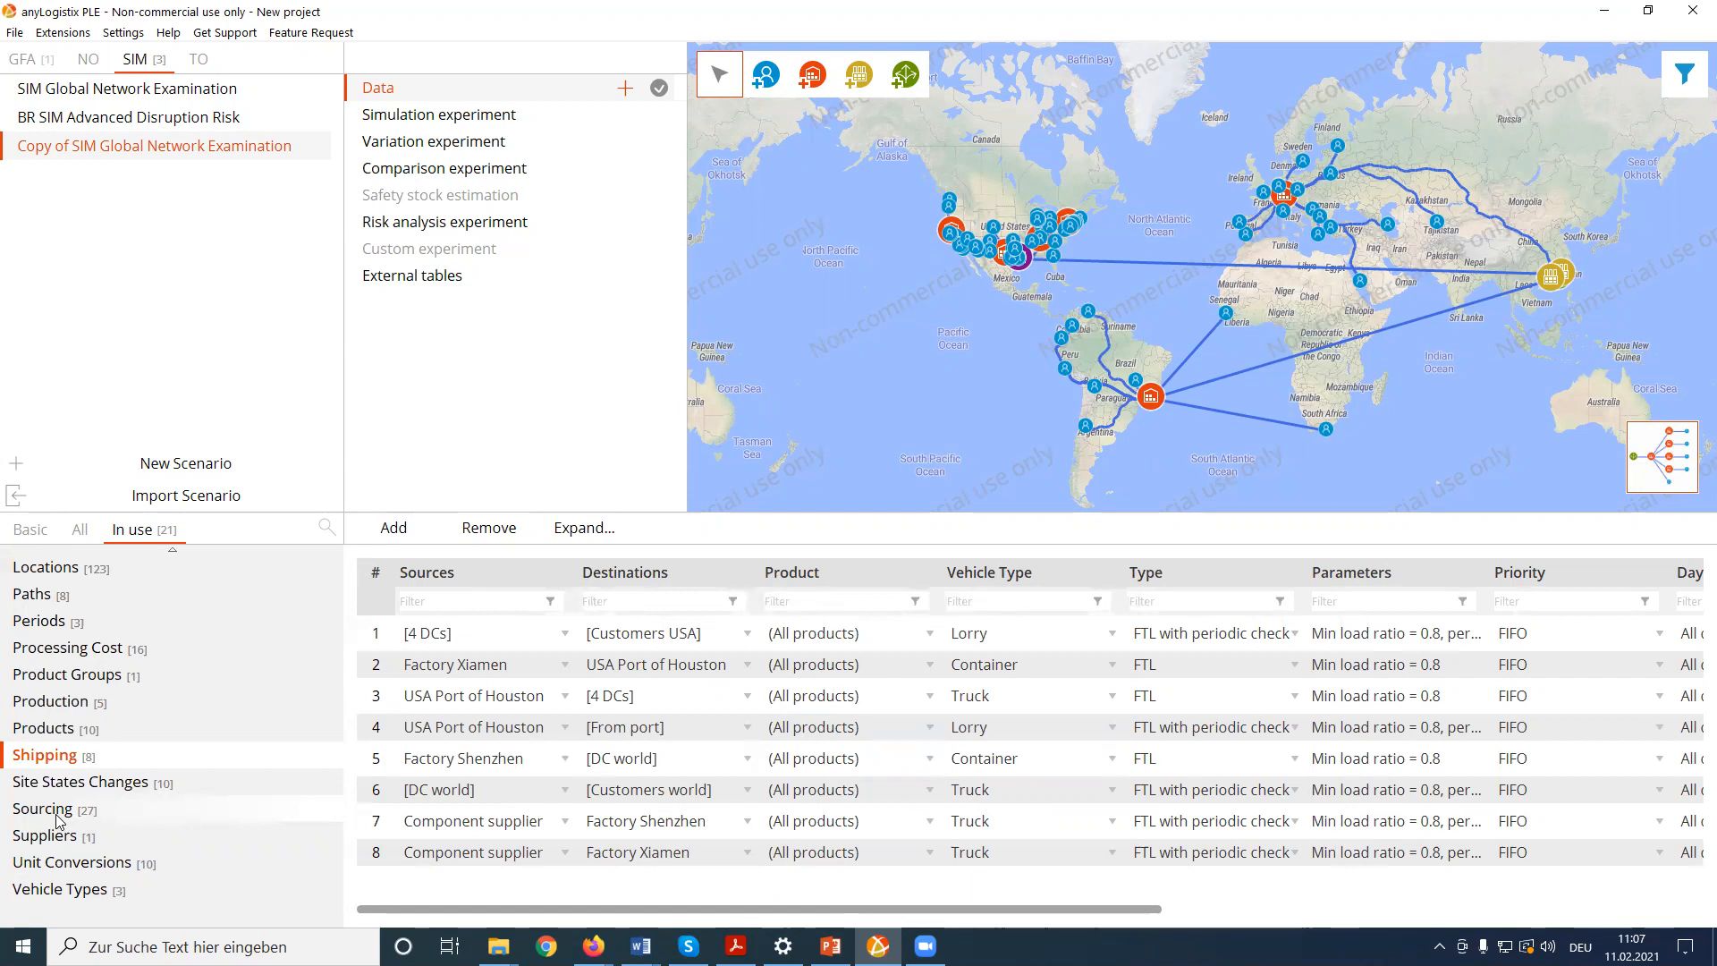
- Review the Site States Changes, Sourcing, Vehicle Types, Unit Conversions and Processing Cost tables of the scenario
{"action": "left_click", "coordinate": [81, 783]}
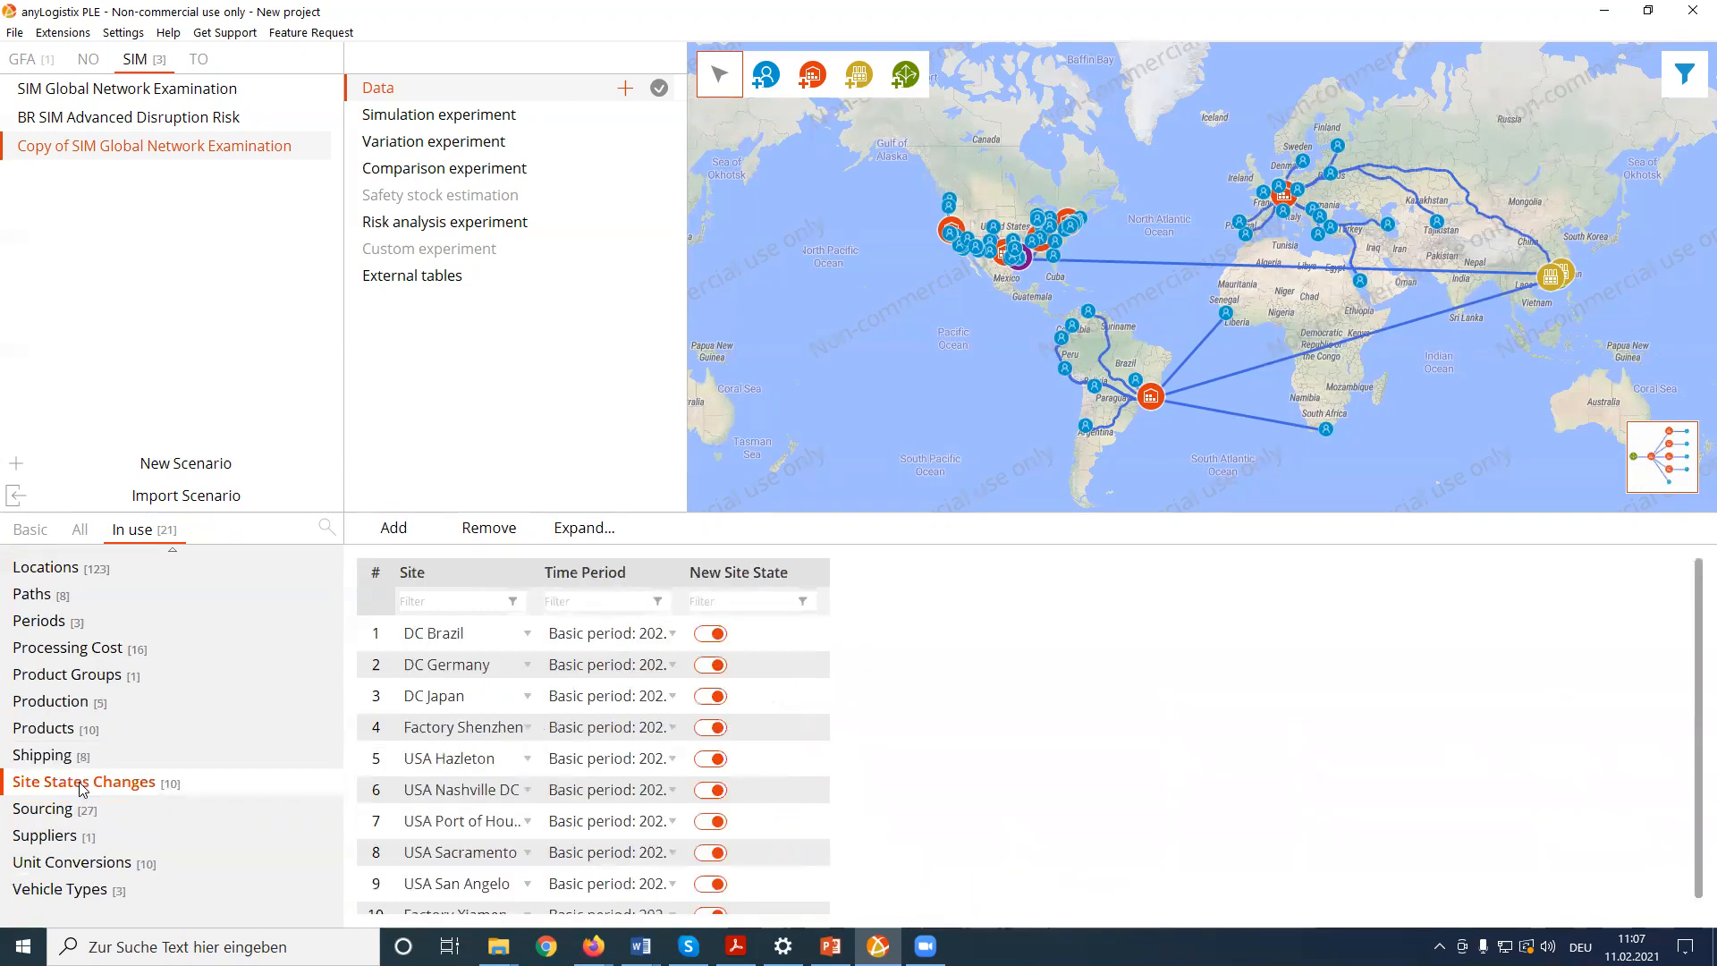
{"action": "left_click", "coordinate": [56, 810]}
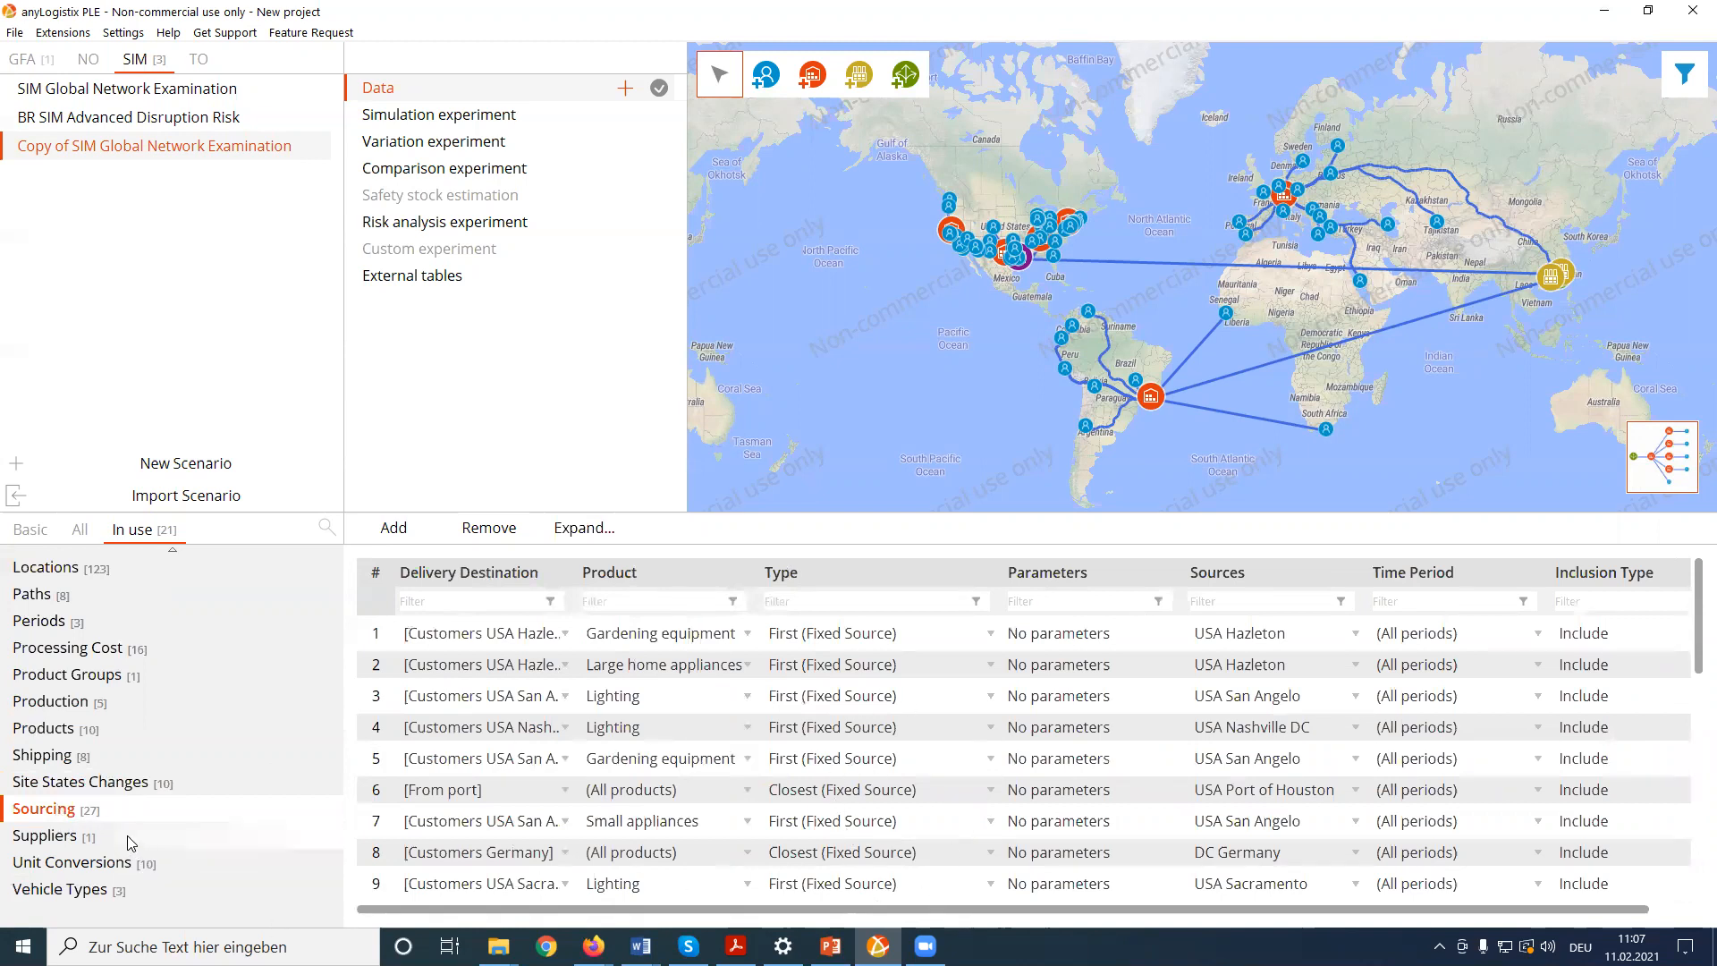
{"action": "left_click", "coordinate": [97, 892]}
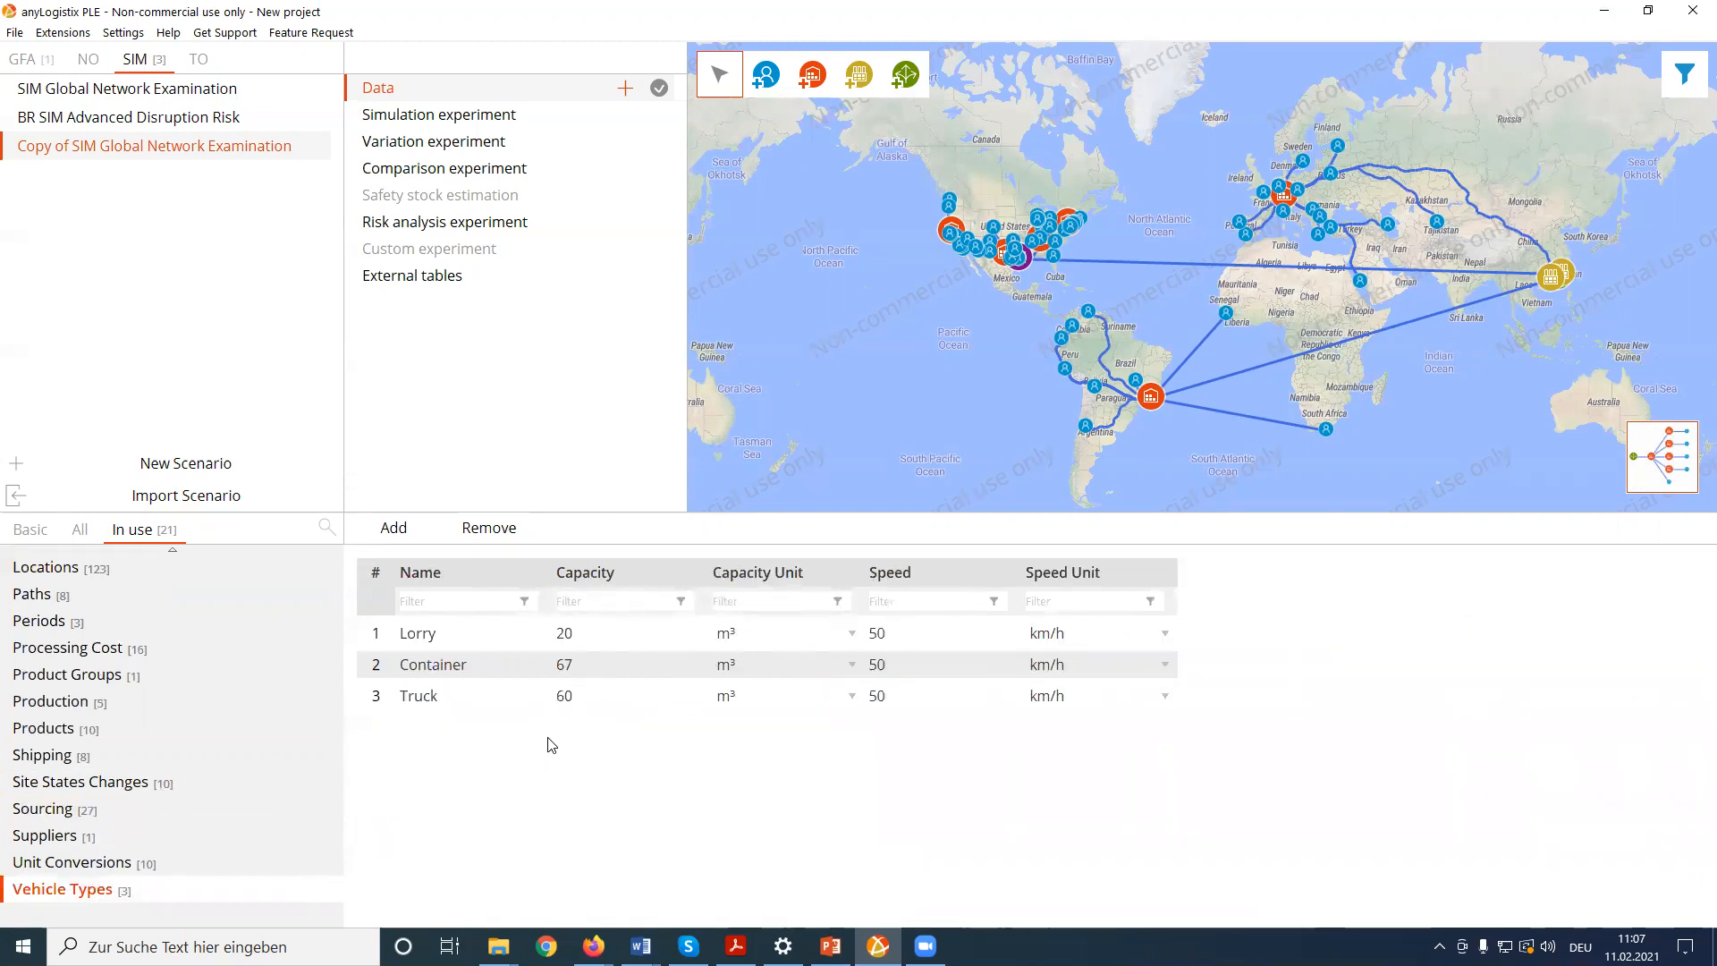
{"action": "left_click", "coordinate": [63, 863]}
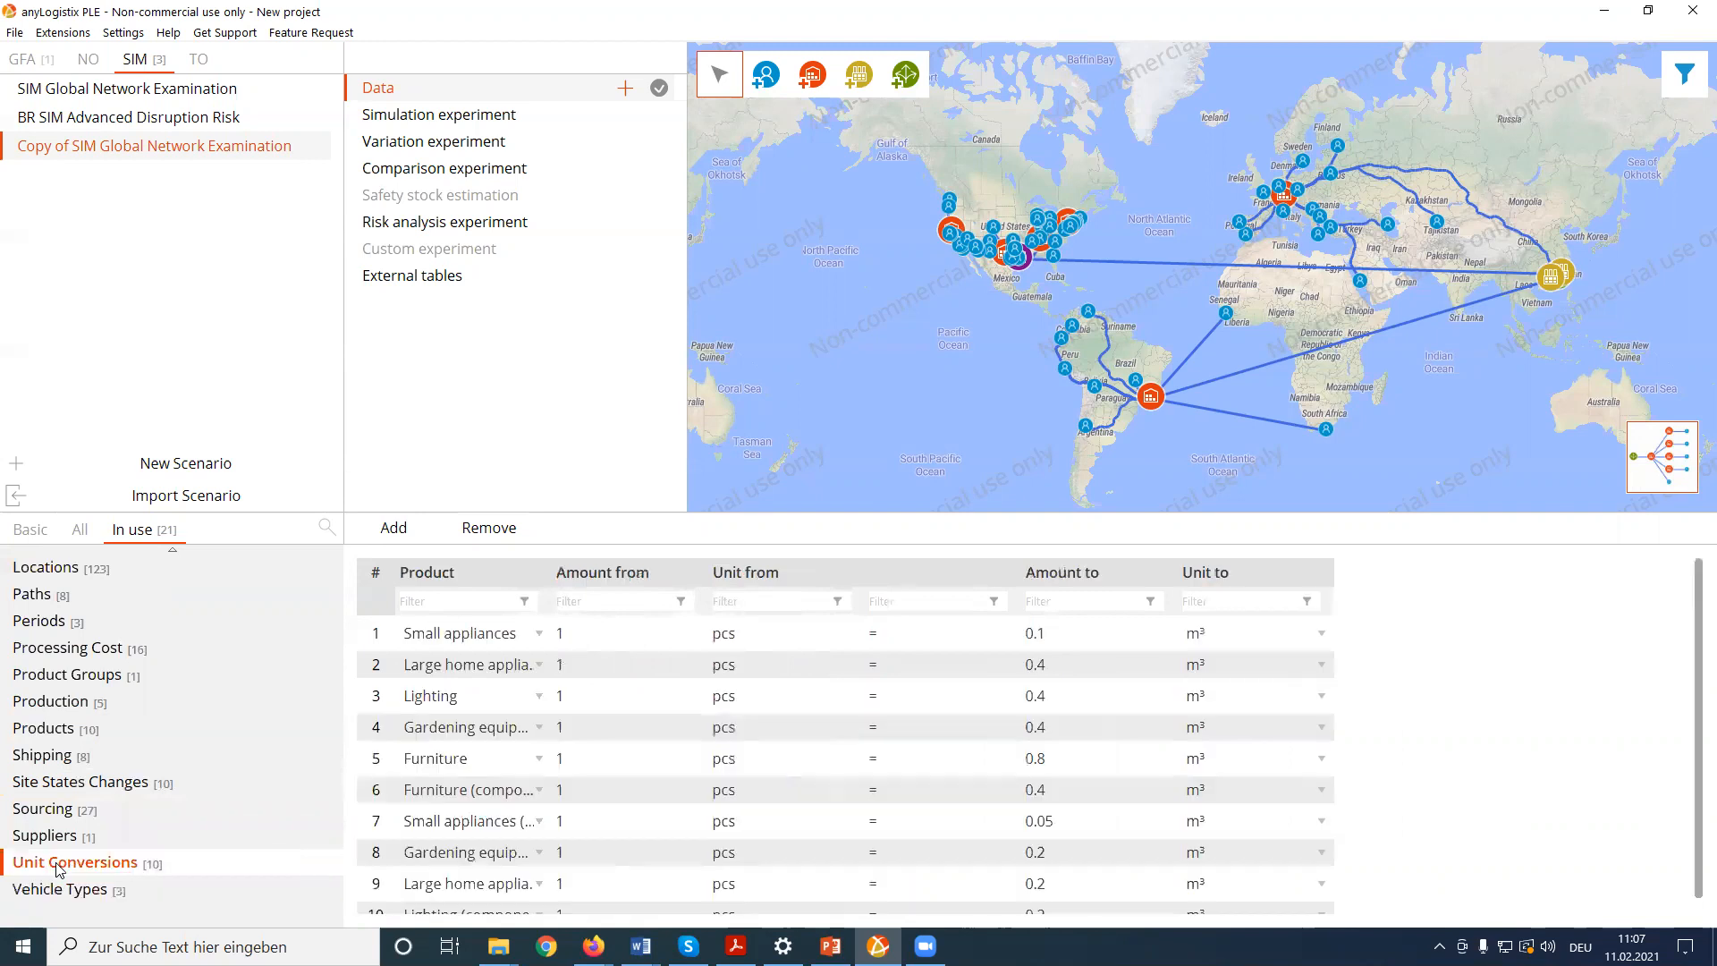
{"action": "left_click", "coordinate": [90, 651]}
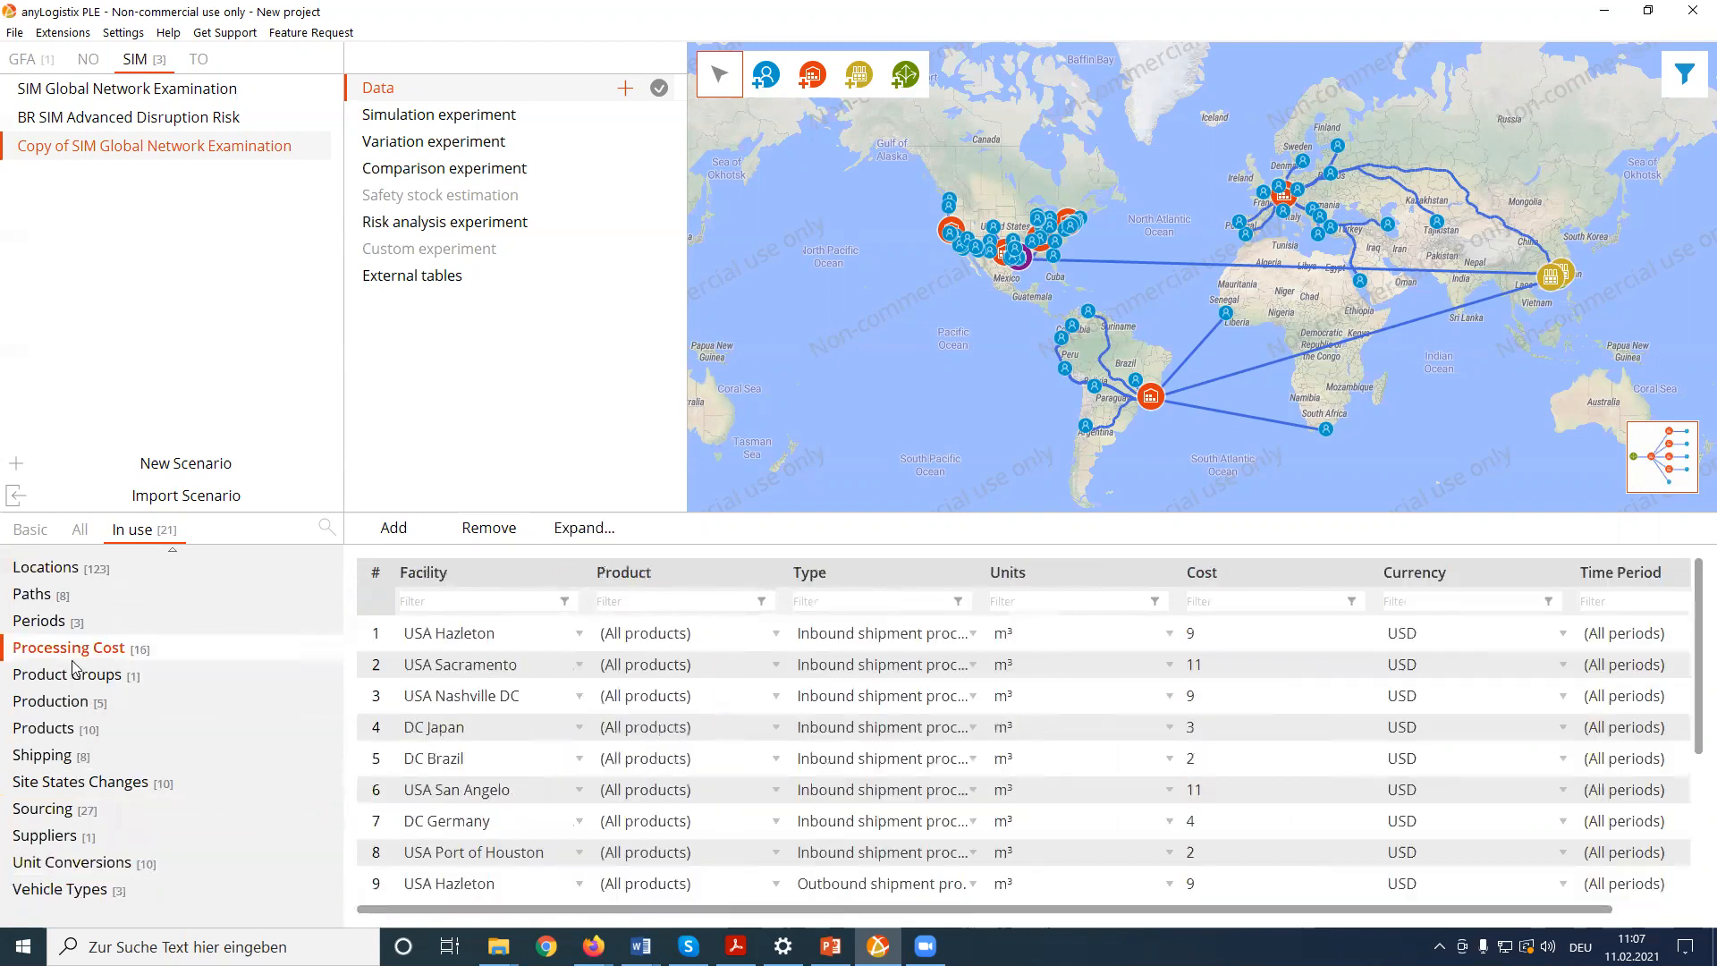
- In the Events table, examine the parameters of Event and Event 2, the two facility state changes for the factories
{"action": "scroll", "coordinate": [93, 655], "scroll_direction": "up", "scroll_amount": 2}
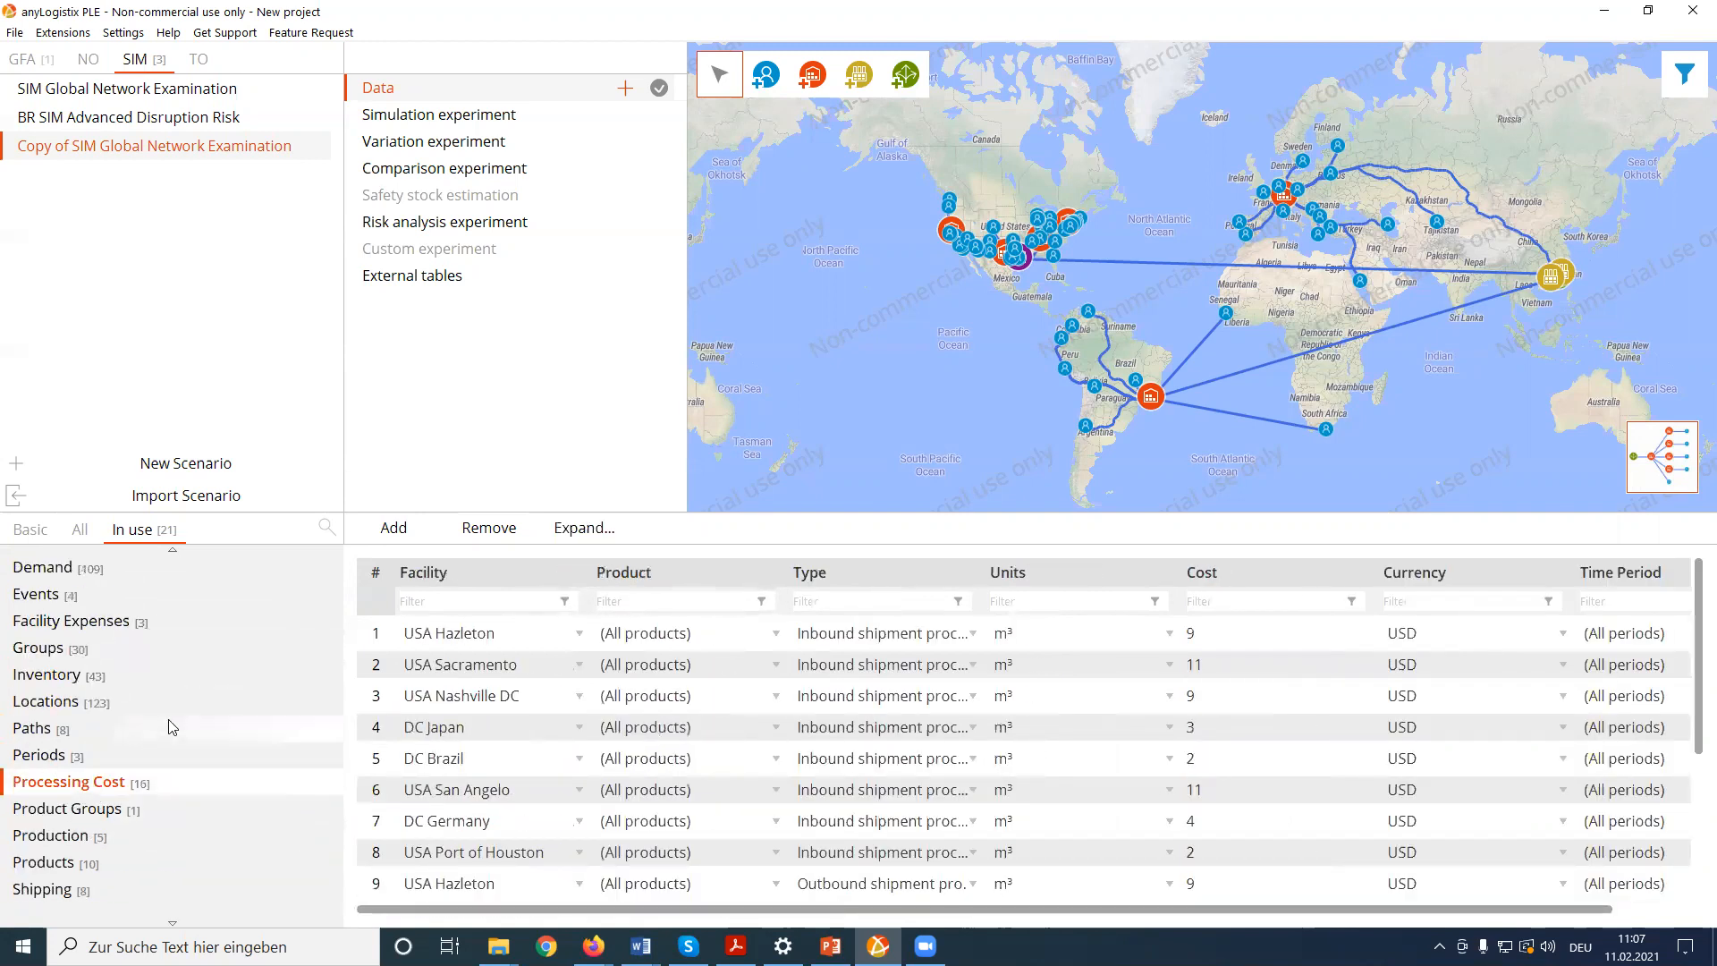
{"action": "scroll", "coordinate": [172, 727], "scroll_direction": "up", "scroll_amount": 1}
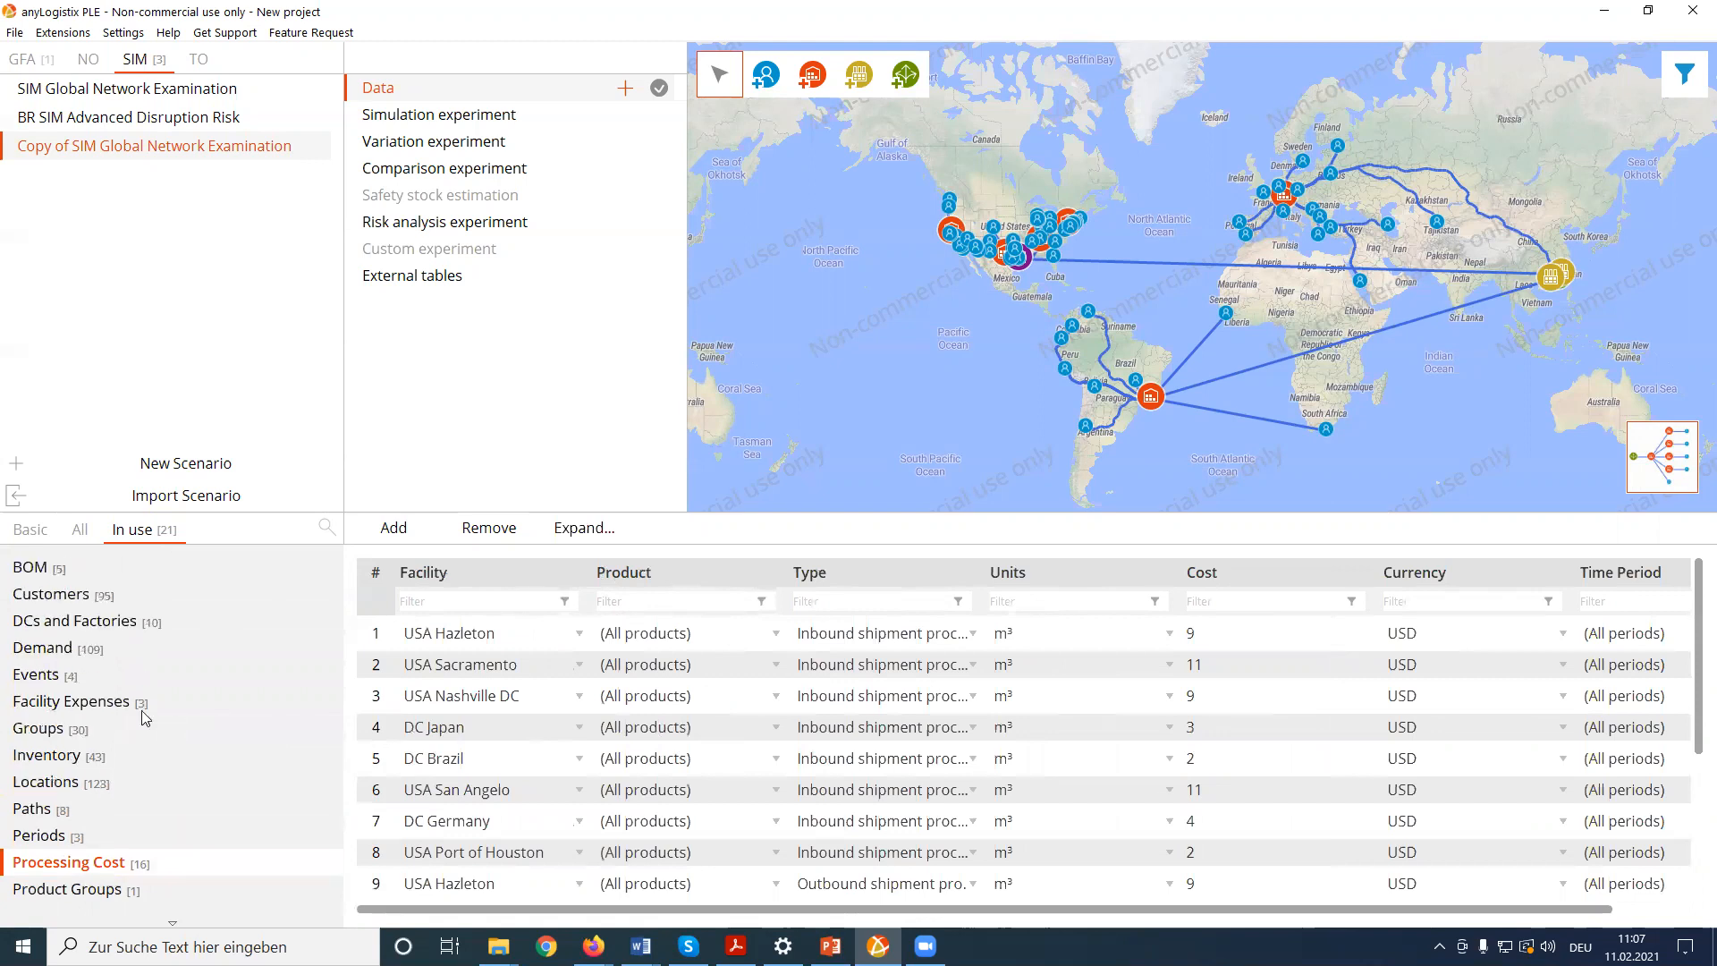
{"action": "left_click", "coordinate": [37, 674]}
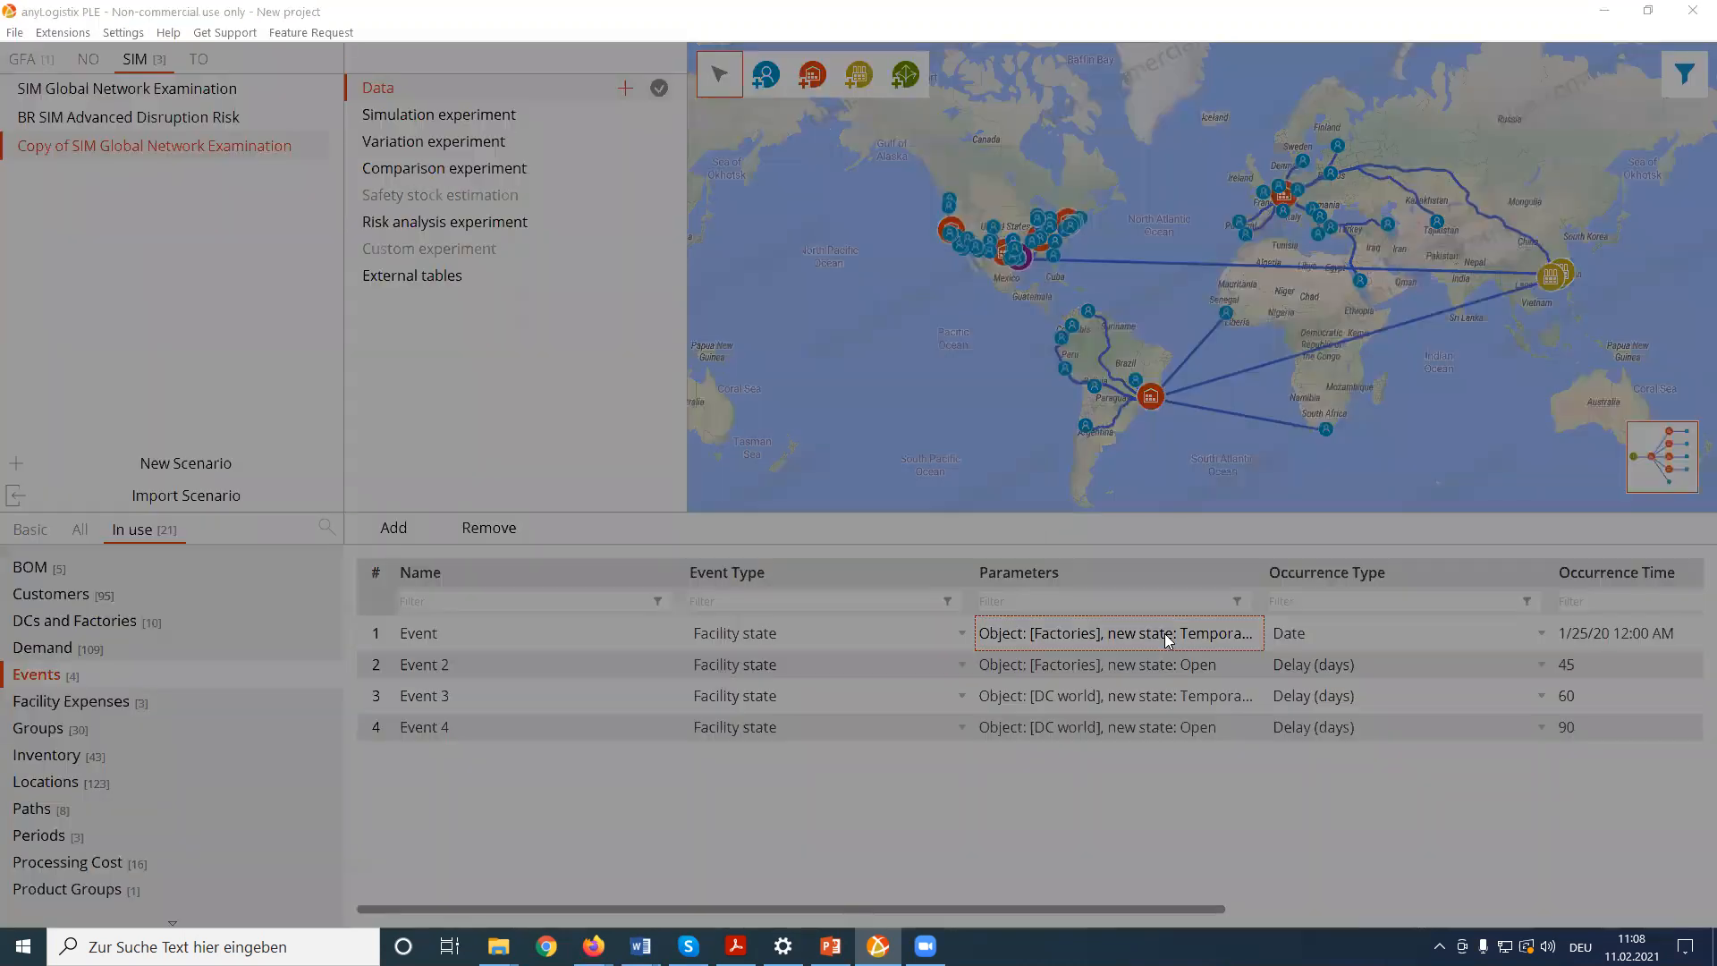
{"action": "double_click", "coordinate": [1162, 637]}
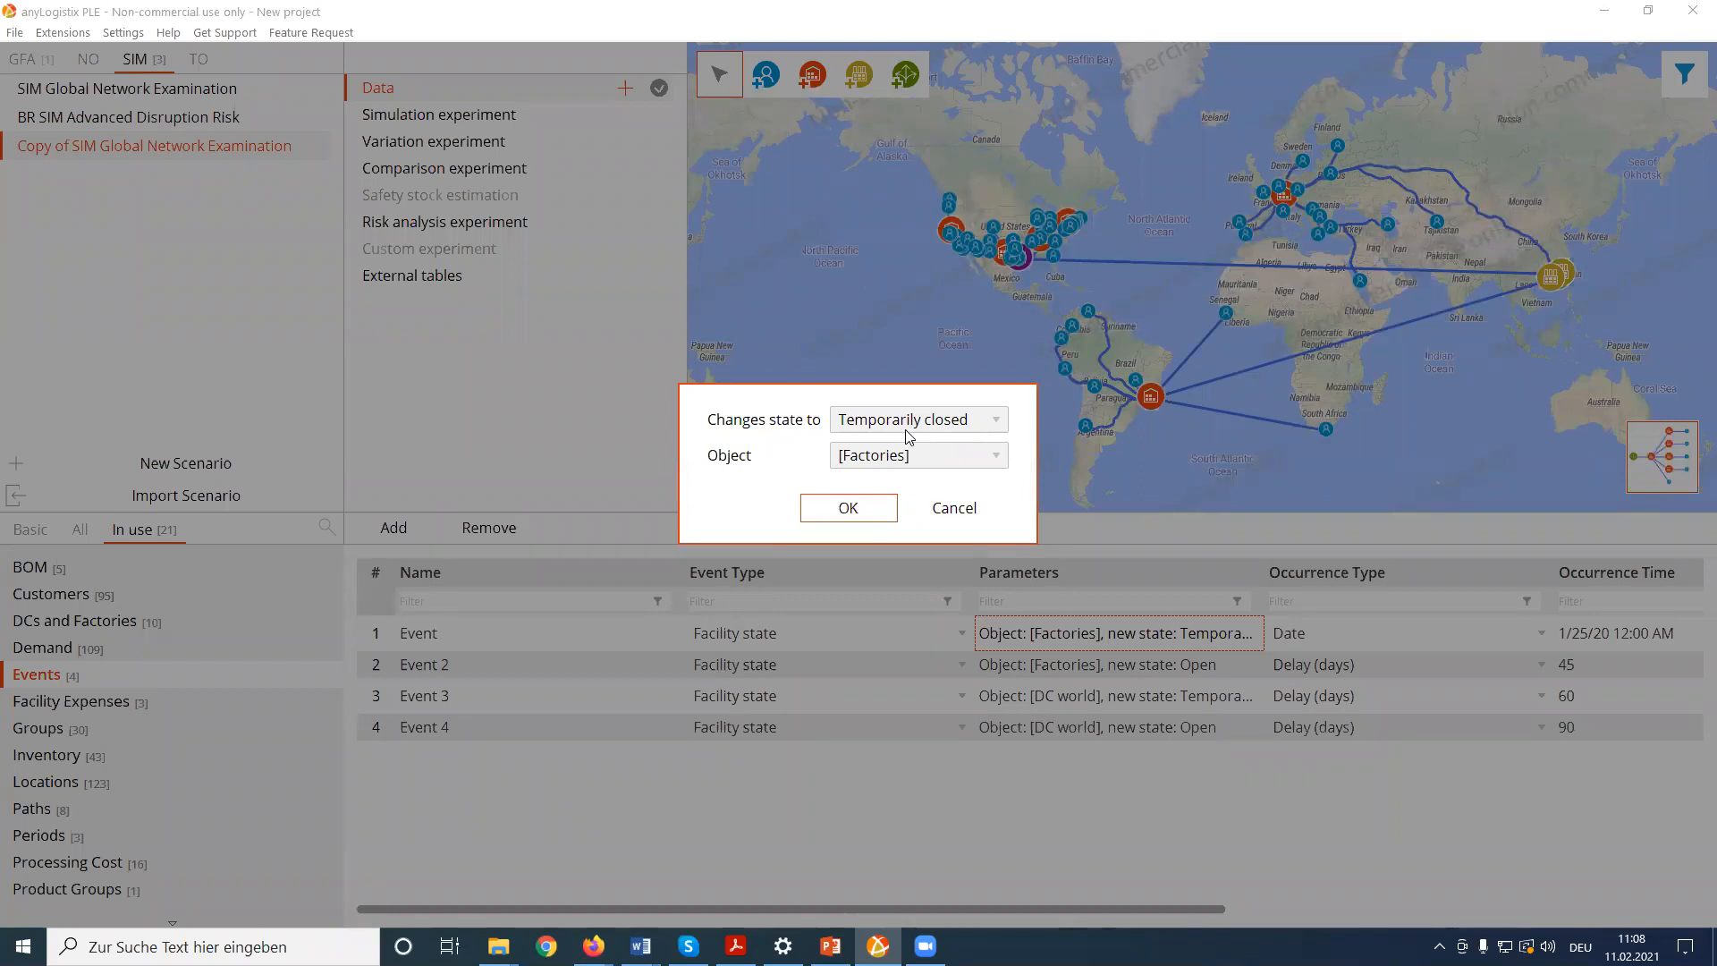
{"action": "left_click", "coordinate": [849, 507]}
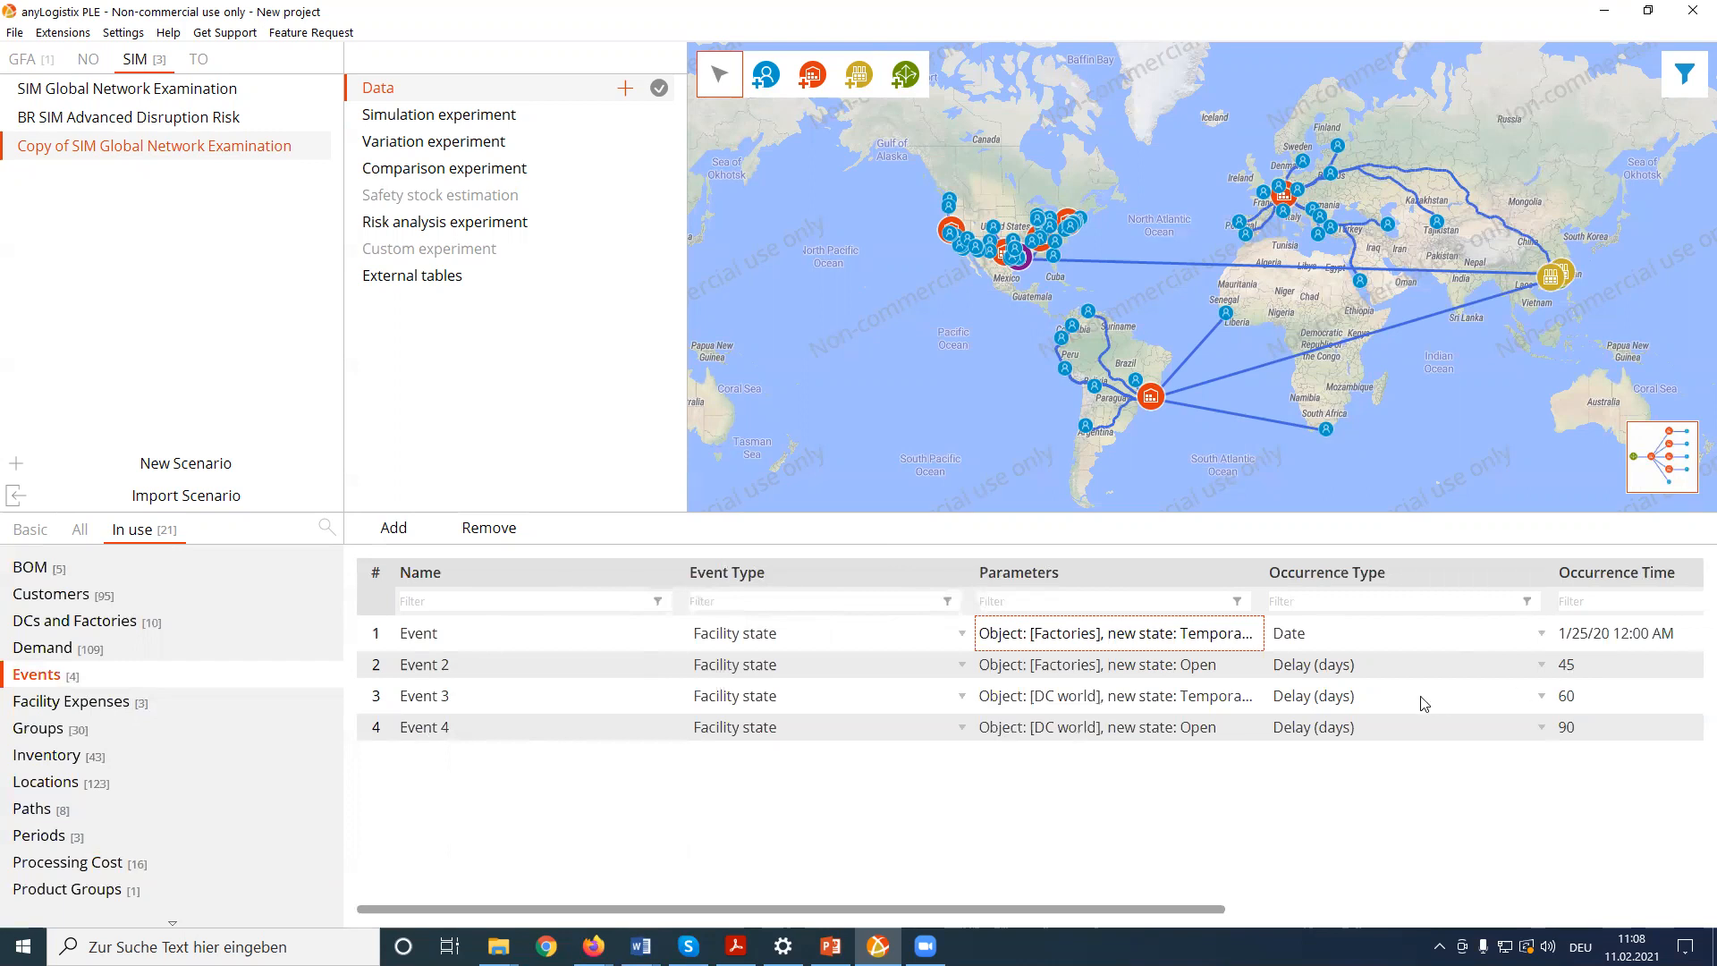
{"action": "left_click", "coordinate": [1207, 670]}
{"action": "left_click", "coordinate": [1207, 670]}
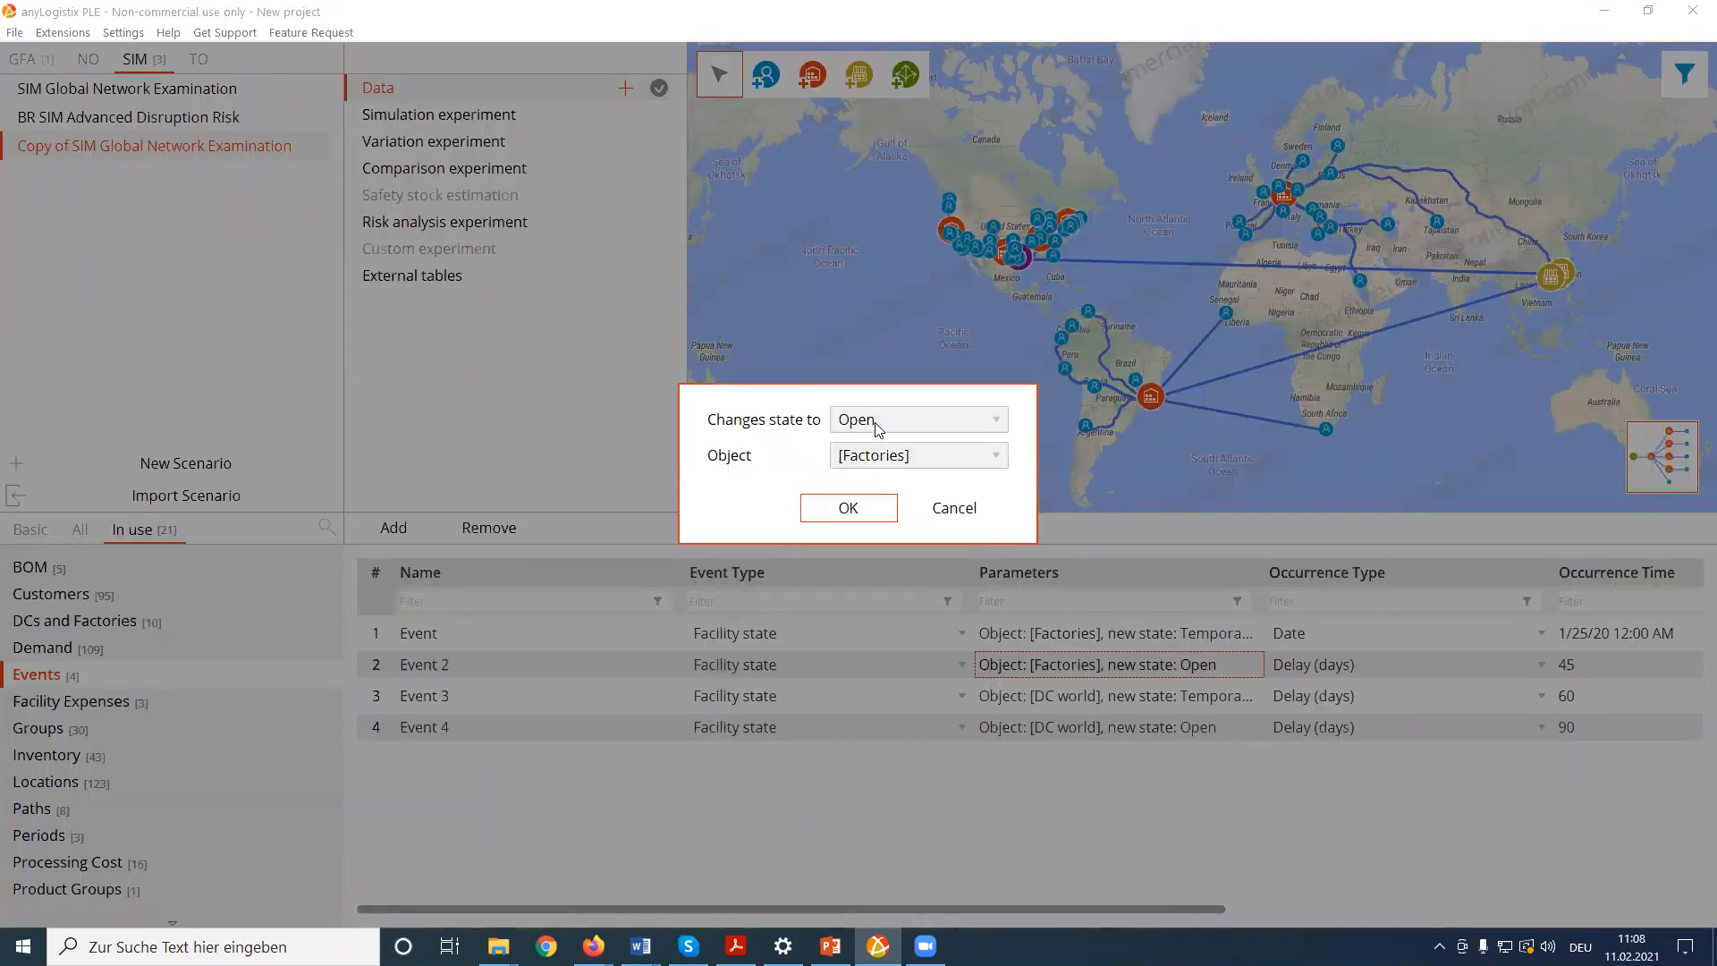
{"action": "left_click", "coordinate": [866, 507]}
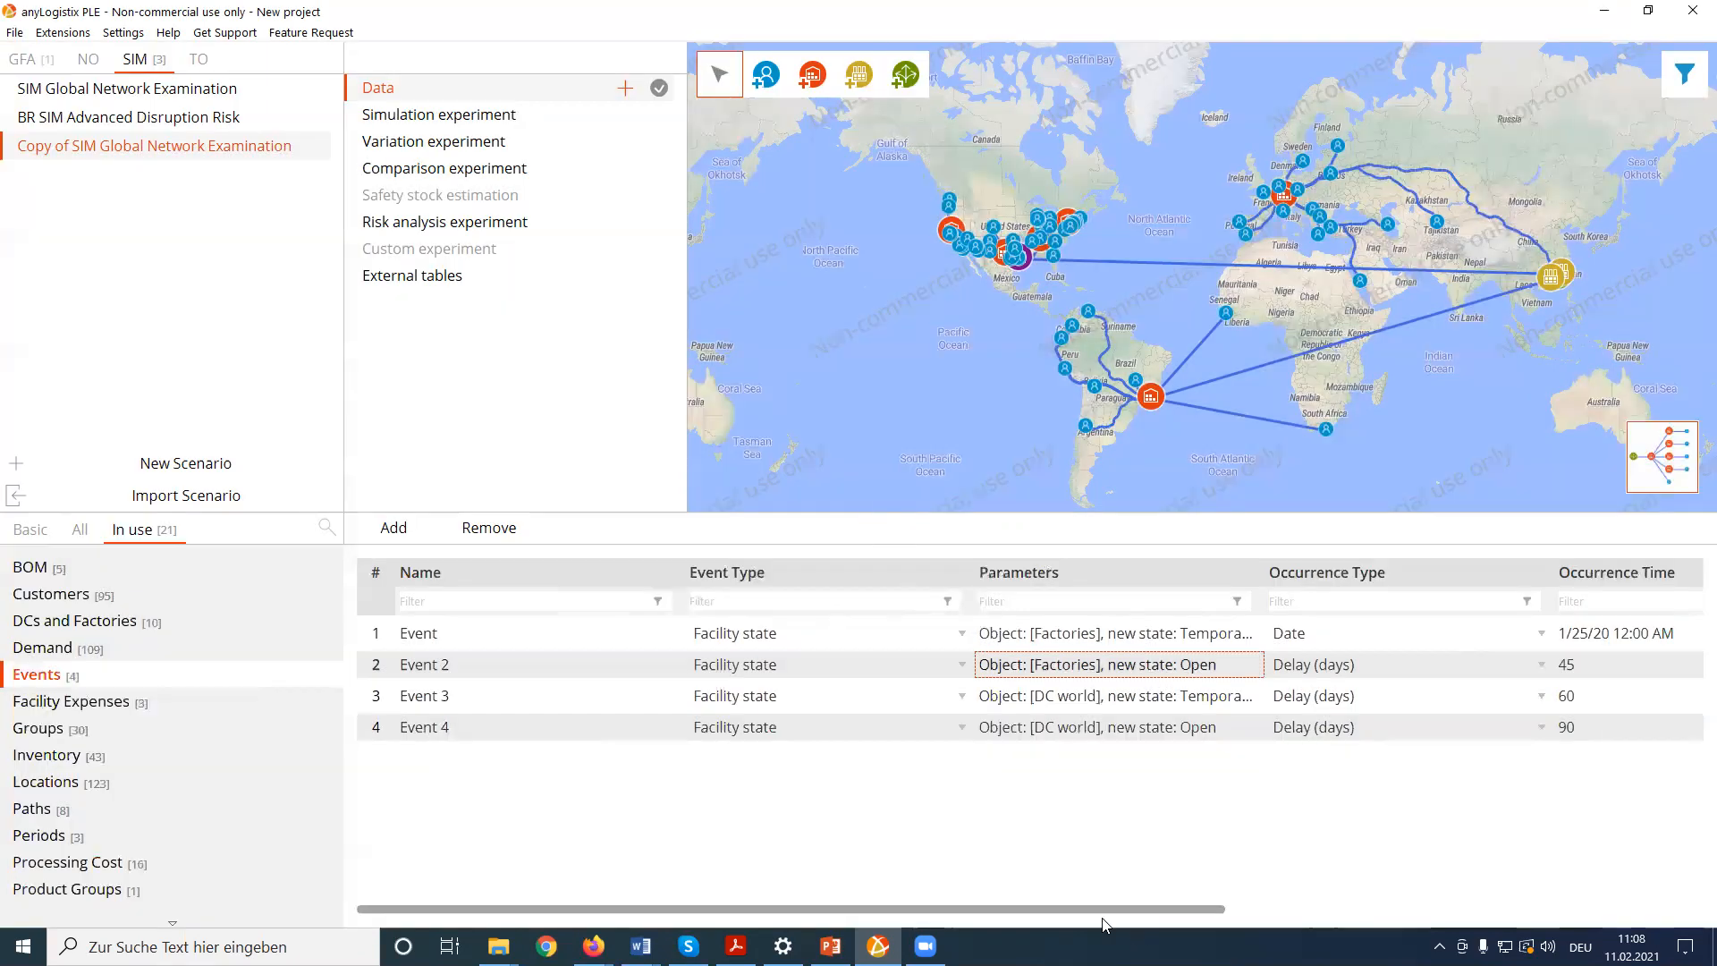
- Examine the parameters of Event 3 and the occurrence time of Event 4, the facility state changes for DC world
{"action": "mouse_move", "coordinate": [1211, 907]}
{"action": "left_mouse_down"}
{"action": "mouse_move", "coordinate": [1536, 908]}
{"action": "mouse_move", "coordinate": [1202, 892]}
{"action": "left_mouse_up"}
{"action": "double_click", "coordinate": [1087, 701]}
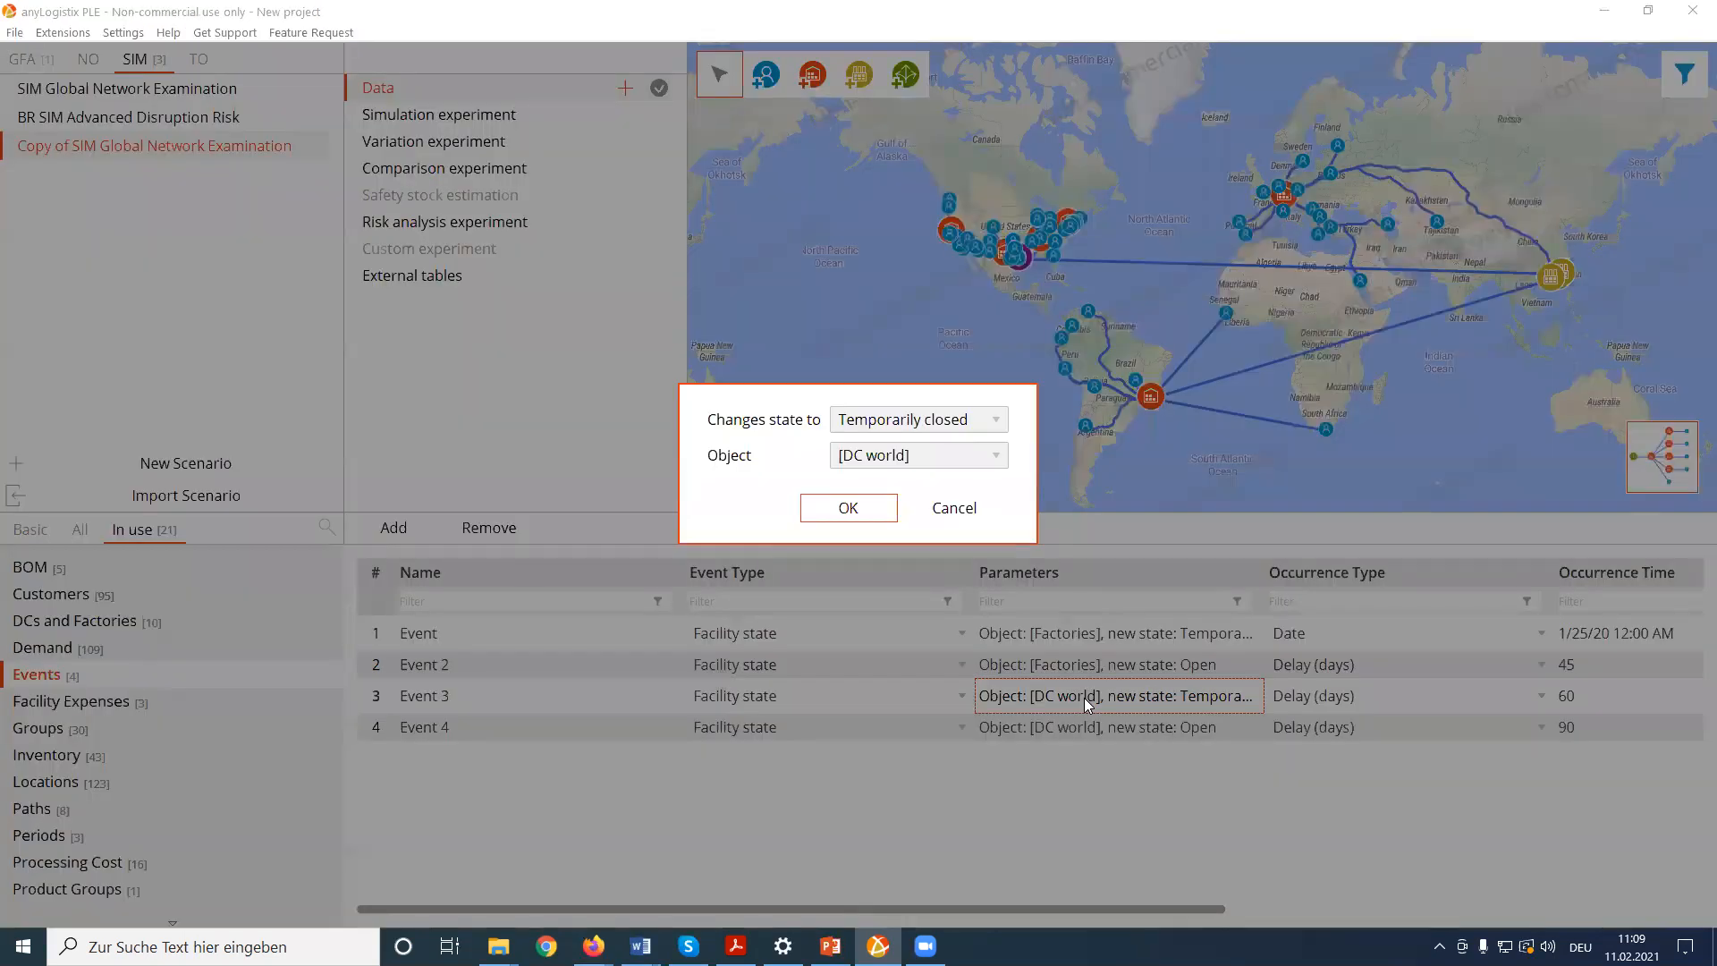
{"action": "left_click", "coordinate": [865, 515]}
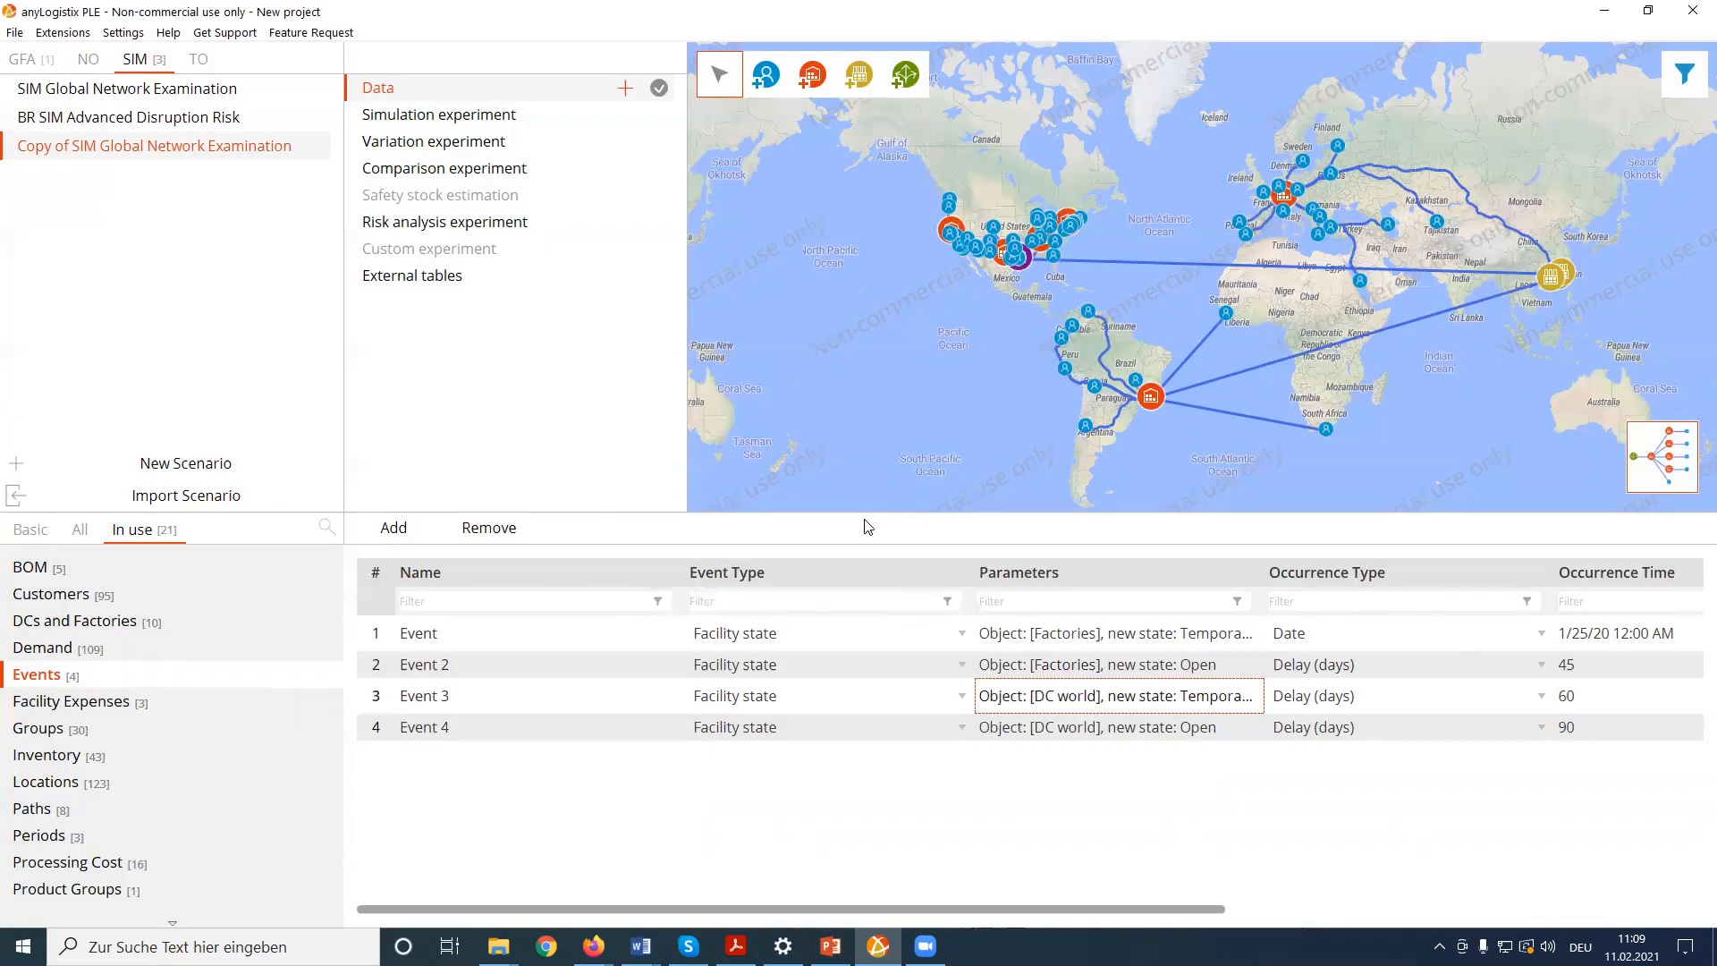
{"action": "double_click", "coordinate": [1577, 730]}
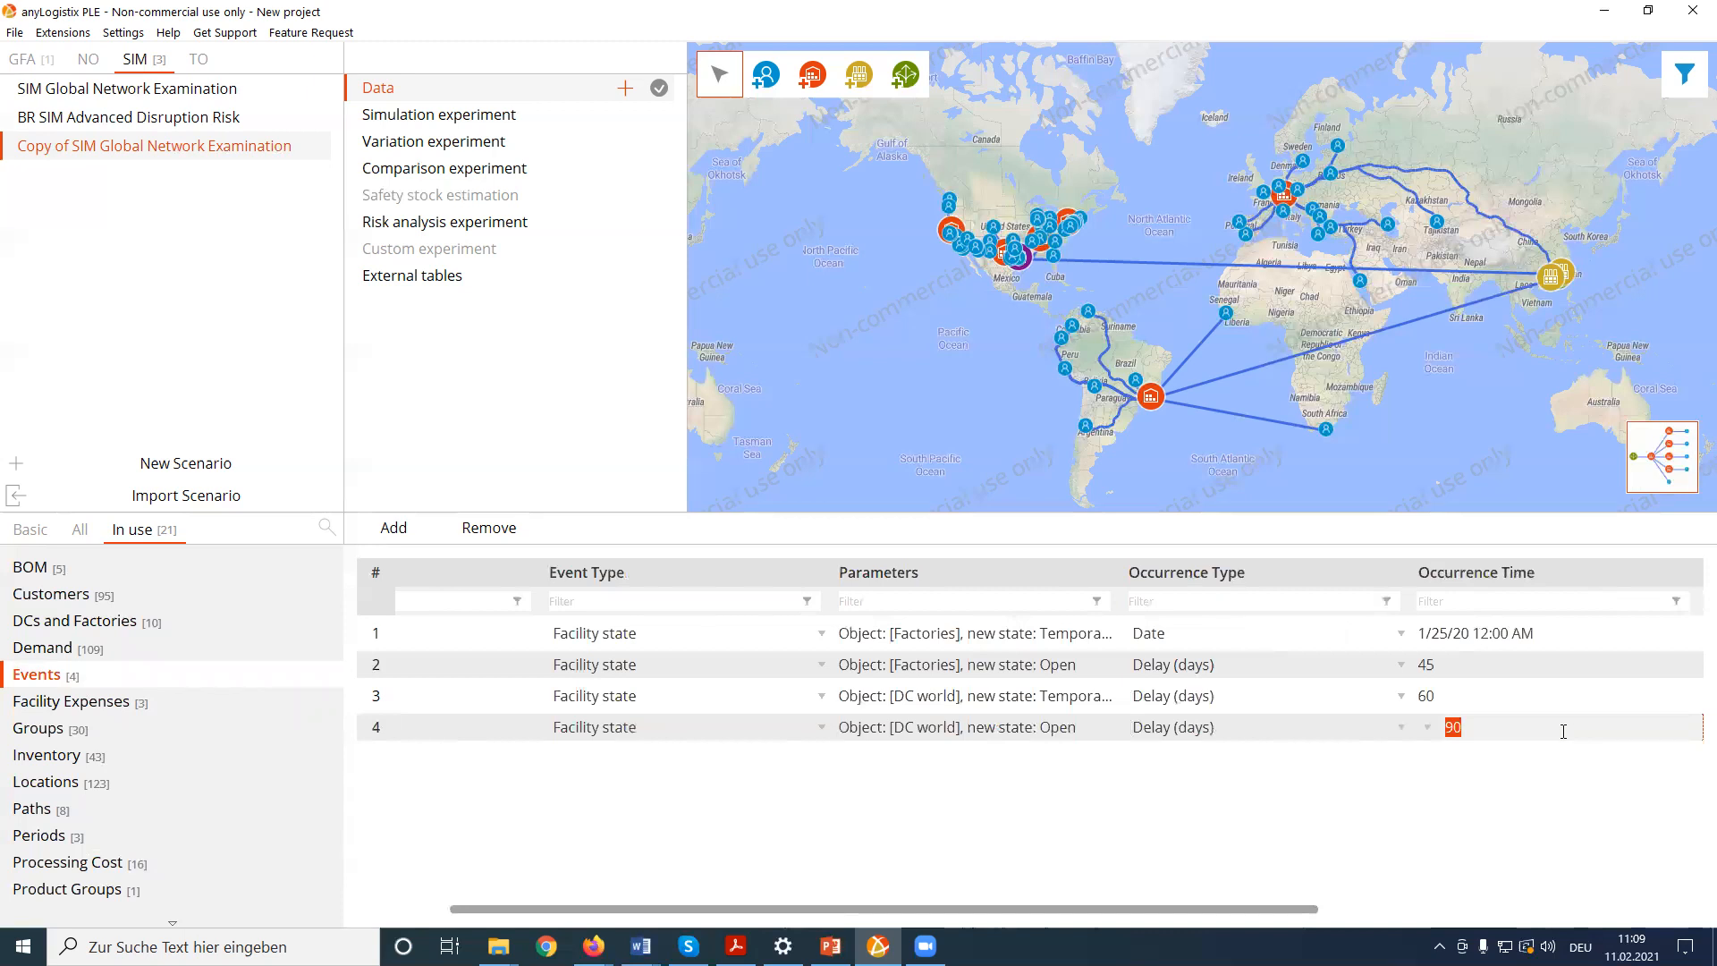
{"action": "left_click_drag", "start_coordinate": [1277, 915], "coordinate": [1153, 920]}
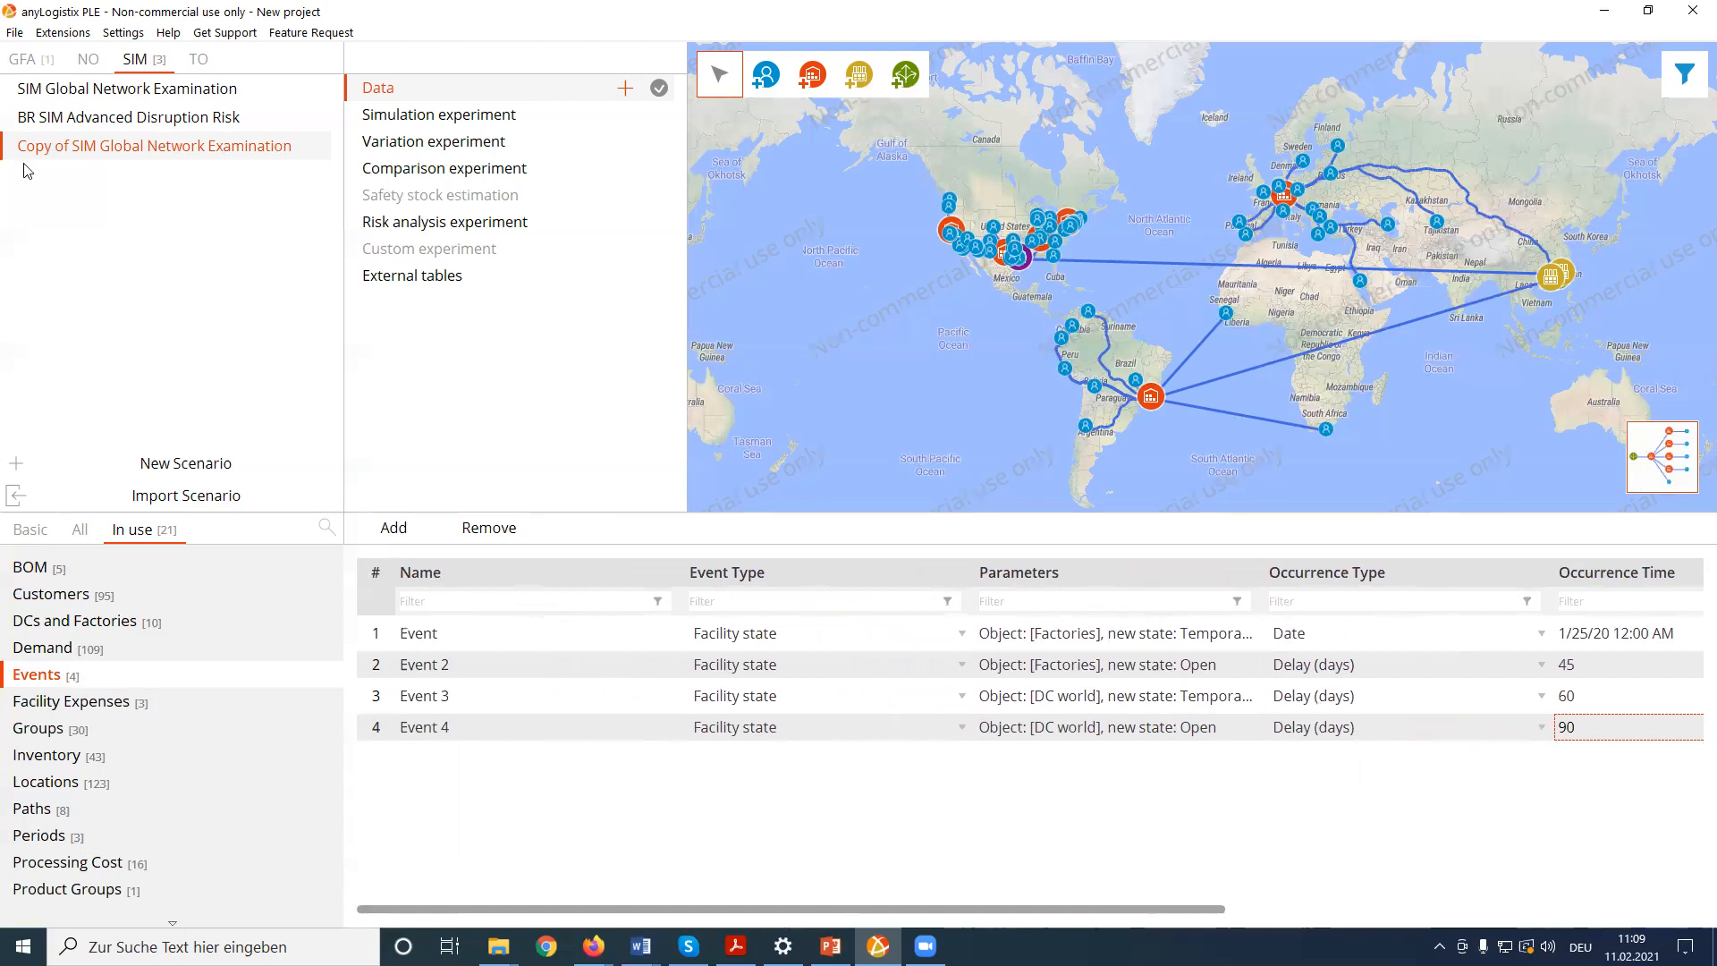
- Open the simulation experiment and review its statistics pages from Production through Fulfillment
{"action": "left_click", "coordinate": [436, 113]}
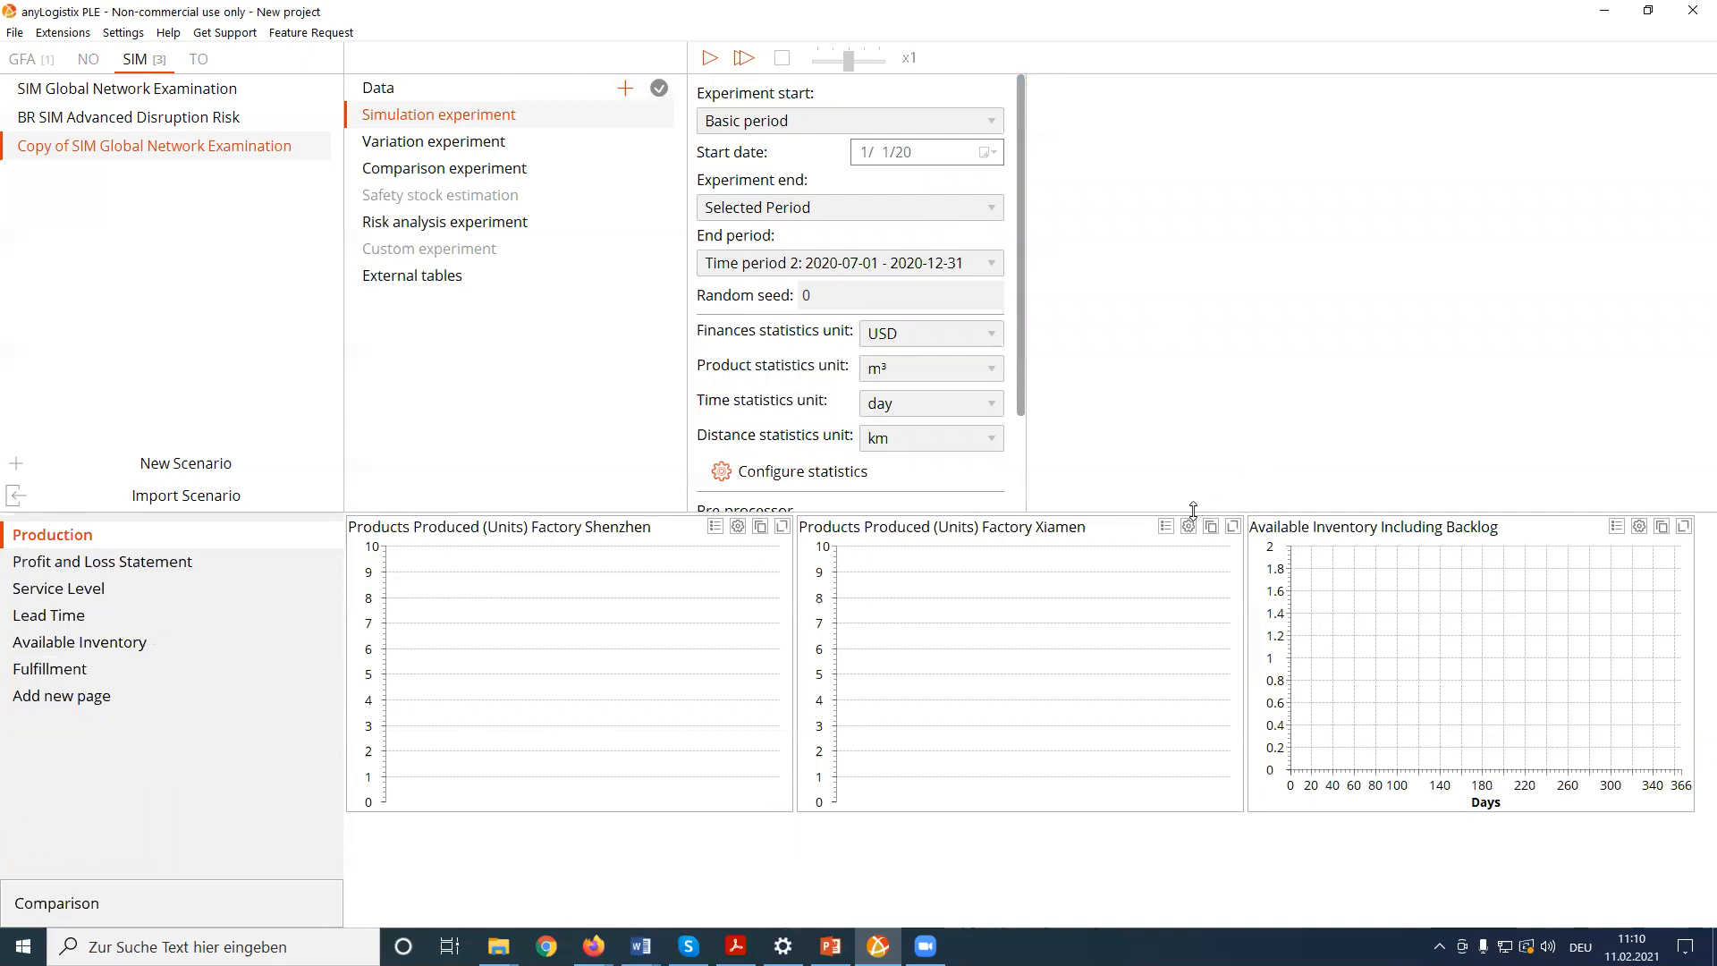
{"action": "left_click_drag", "start_coordinate": [1194, 509], "coordinate": [1193, 564]}
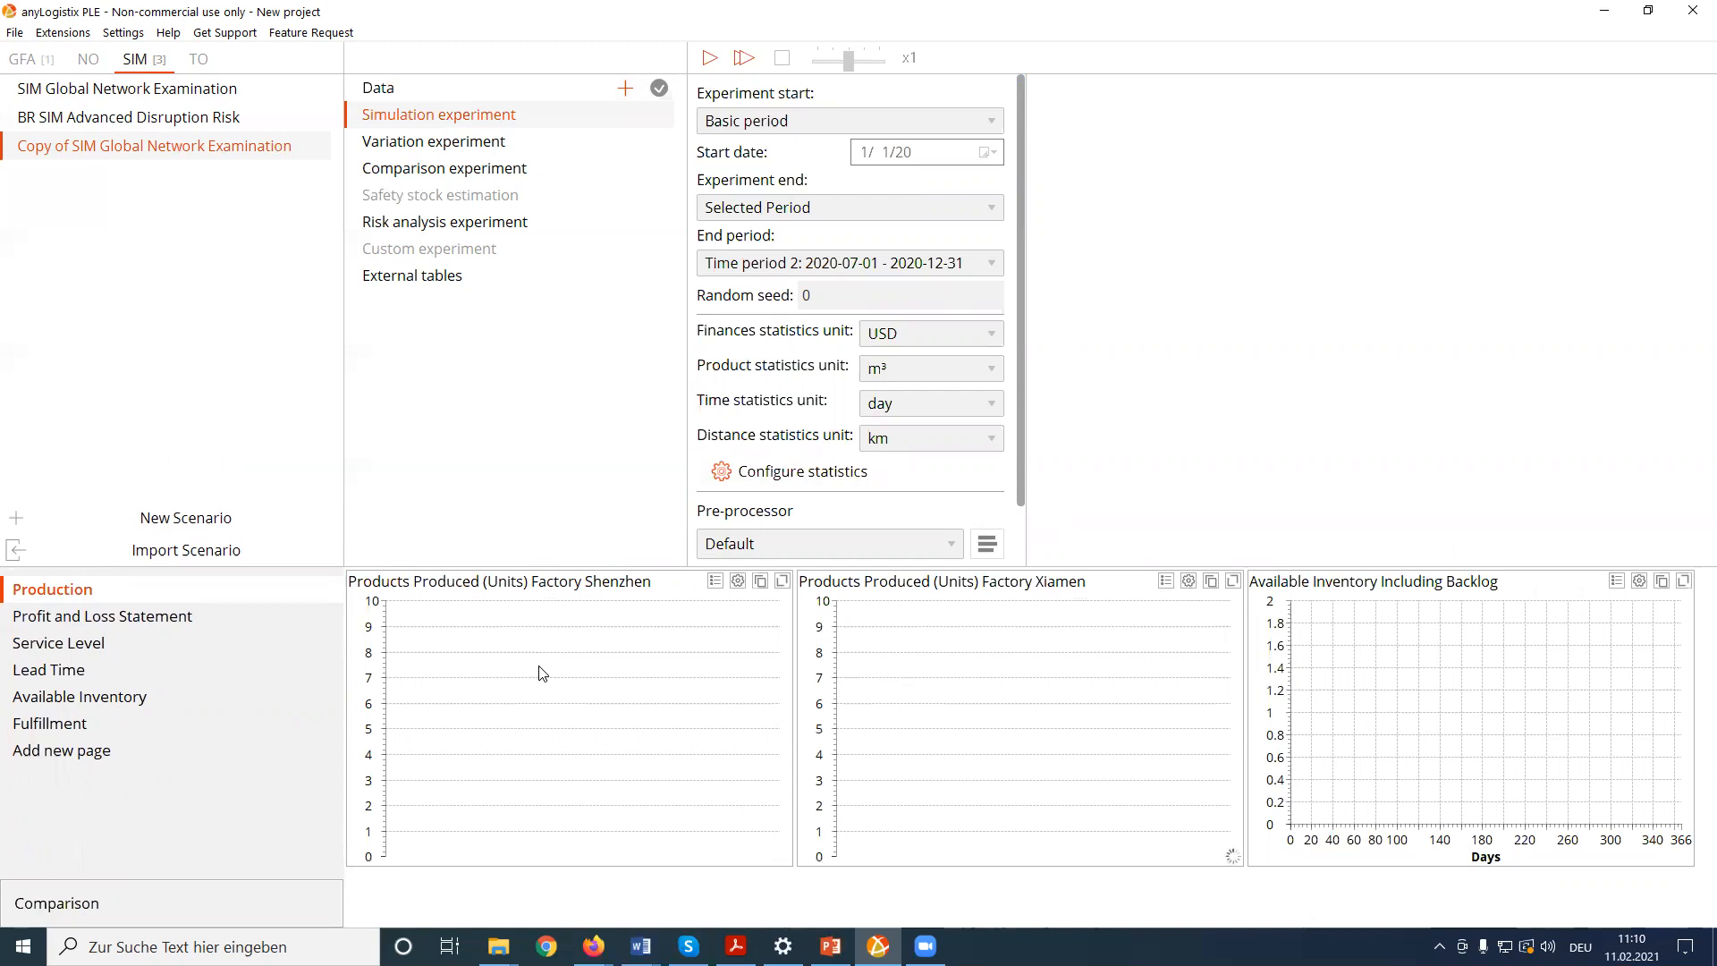
{"action": "left_click", "coordinate": [164, 617]}
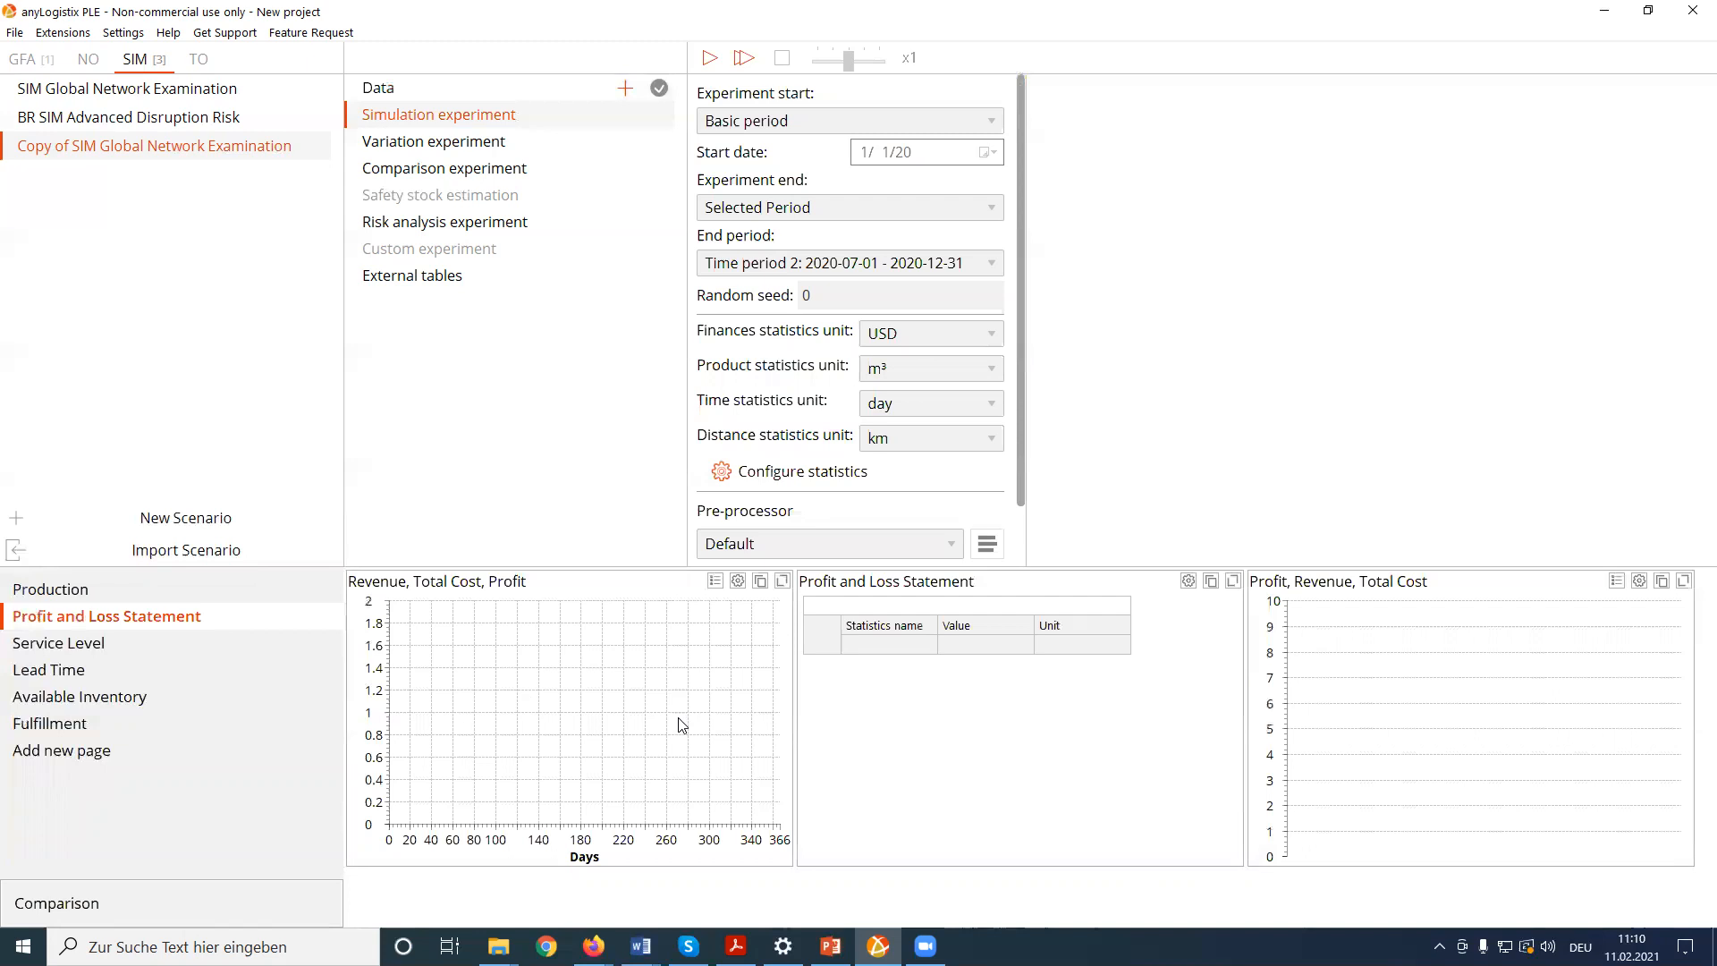
{"action": "left_click", "coordinate": [101, 646]}
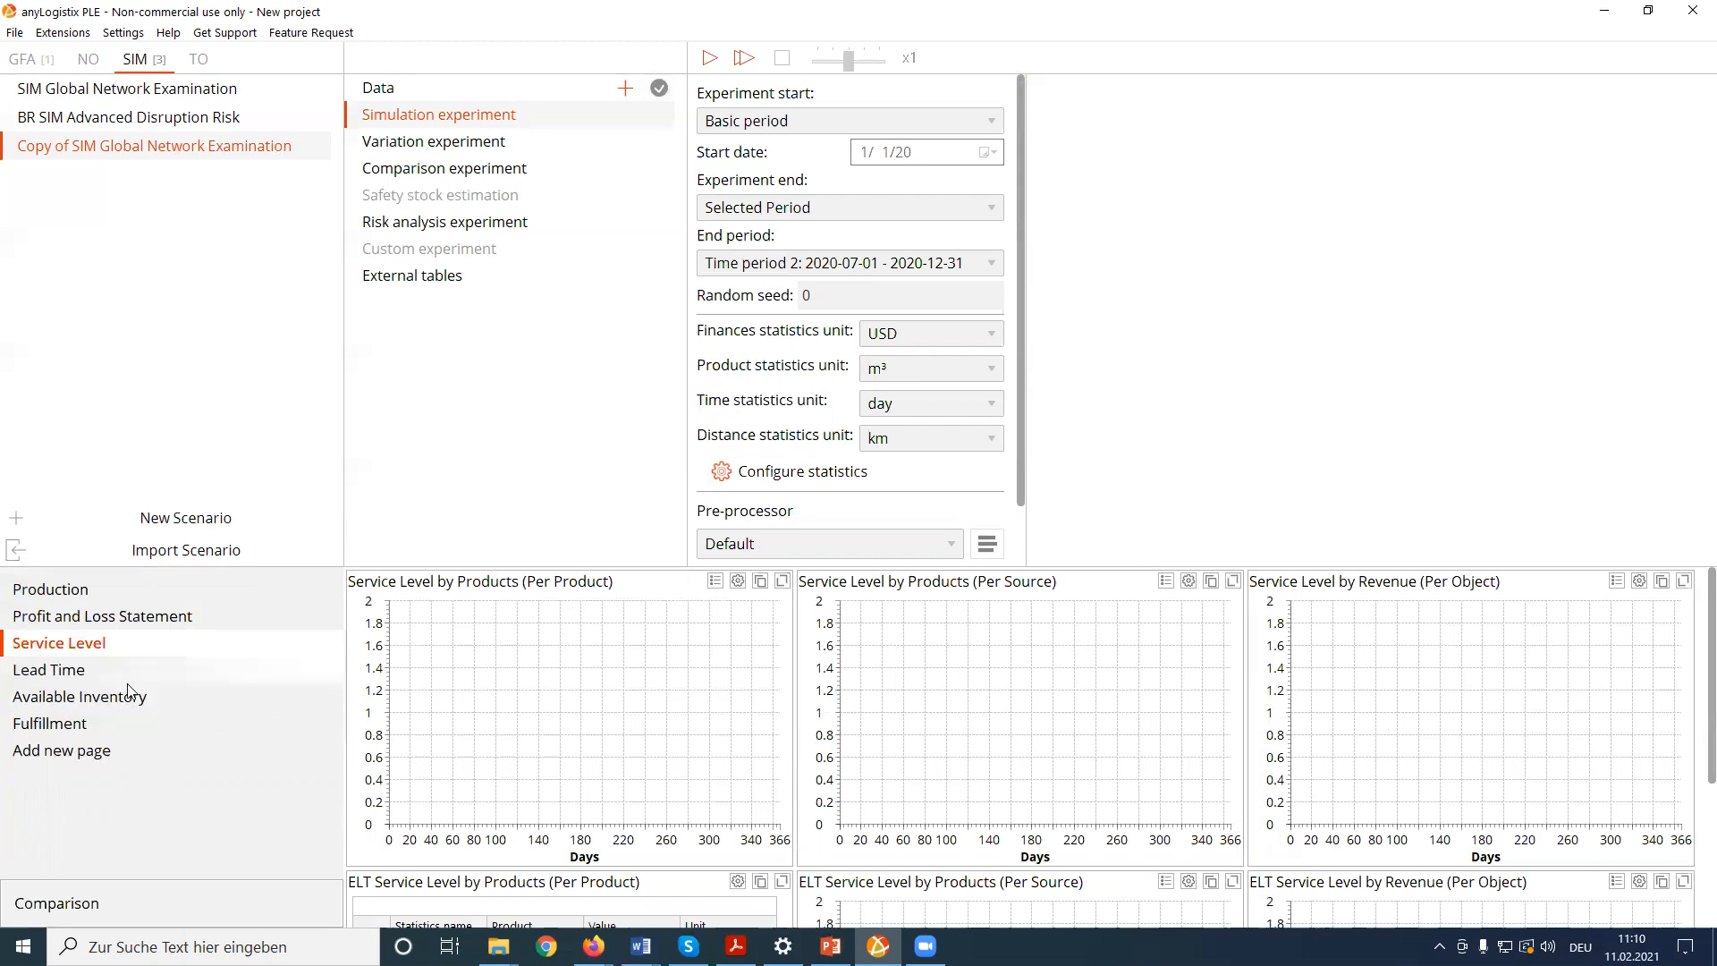
{"action": "left_click", "coordinate": [80, 677]}
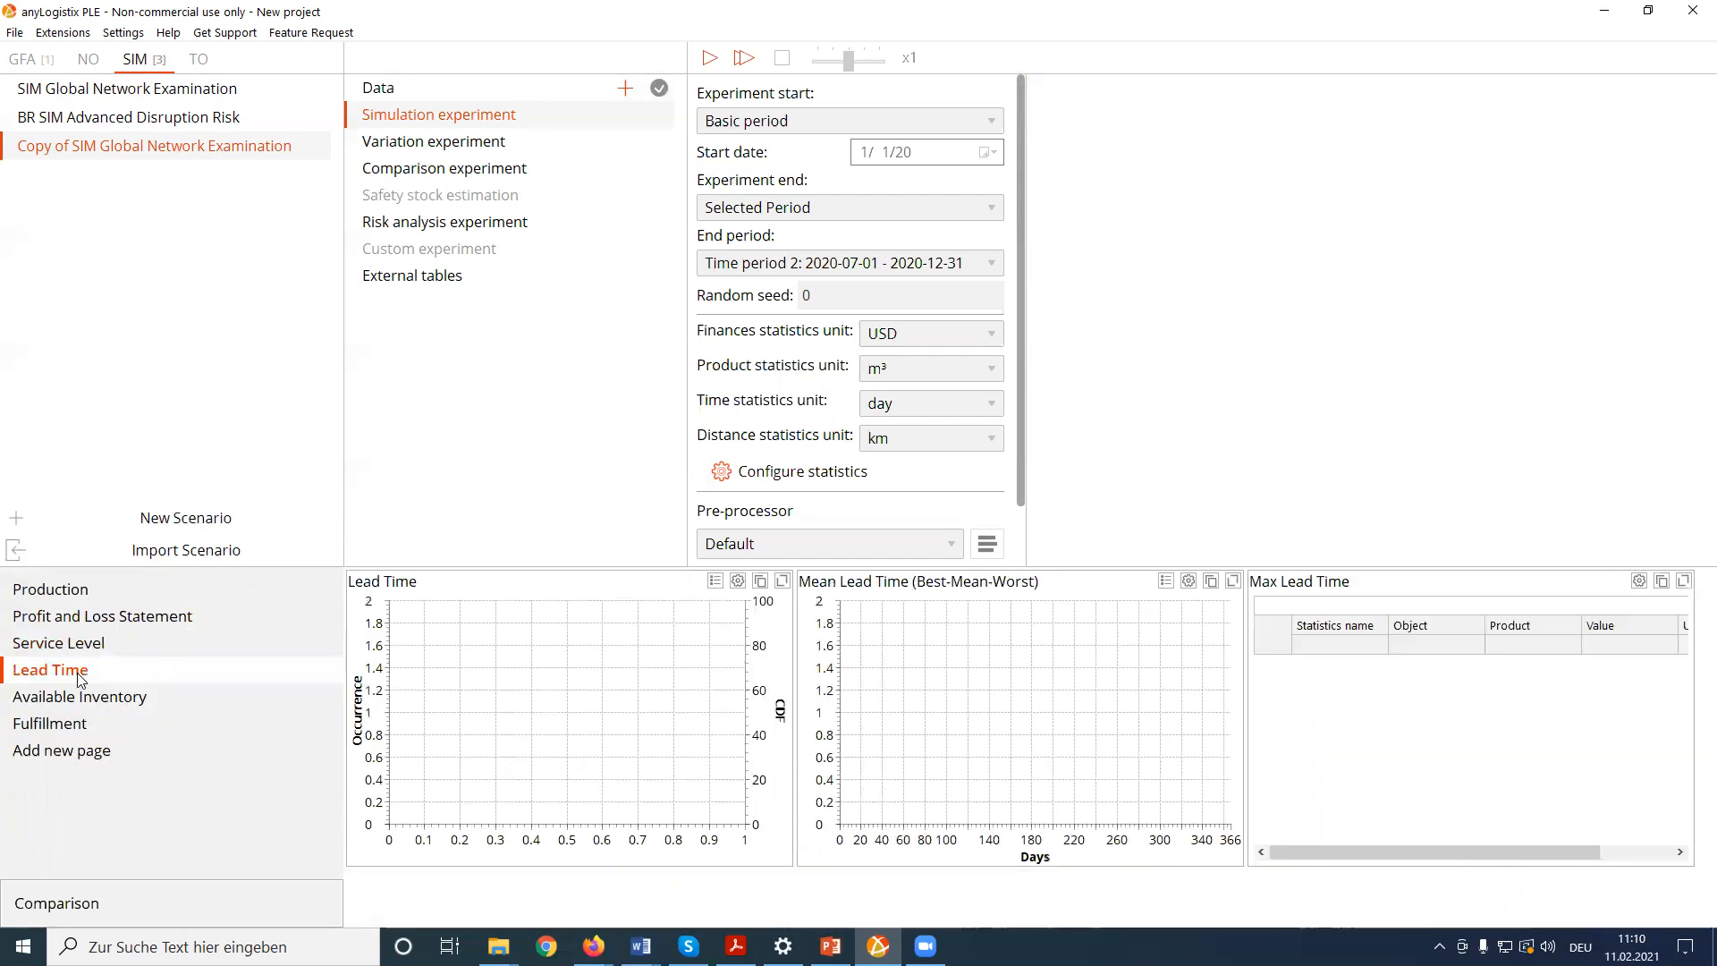
{"action": "left_click", "coordinate": [114, 702]}
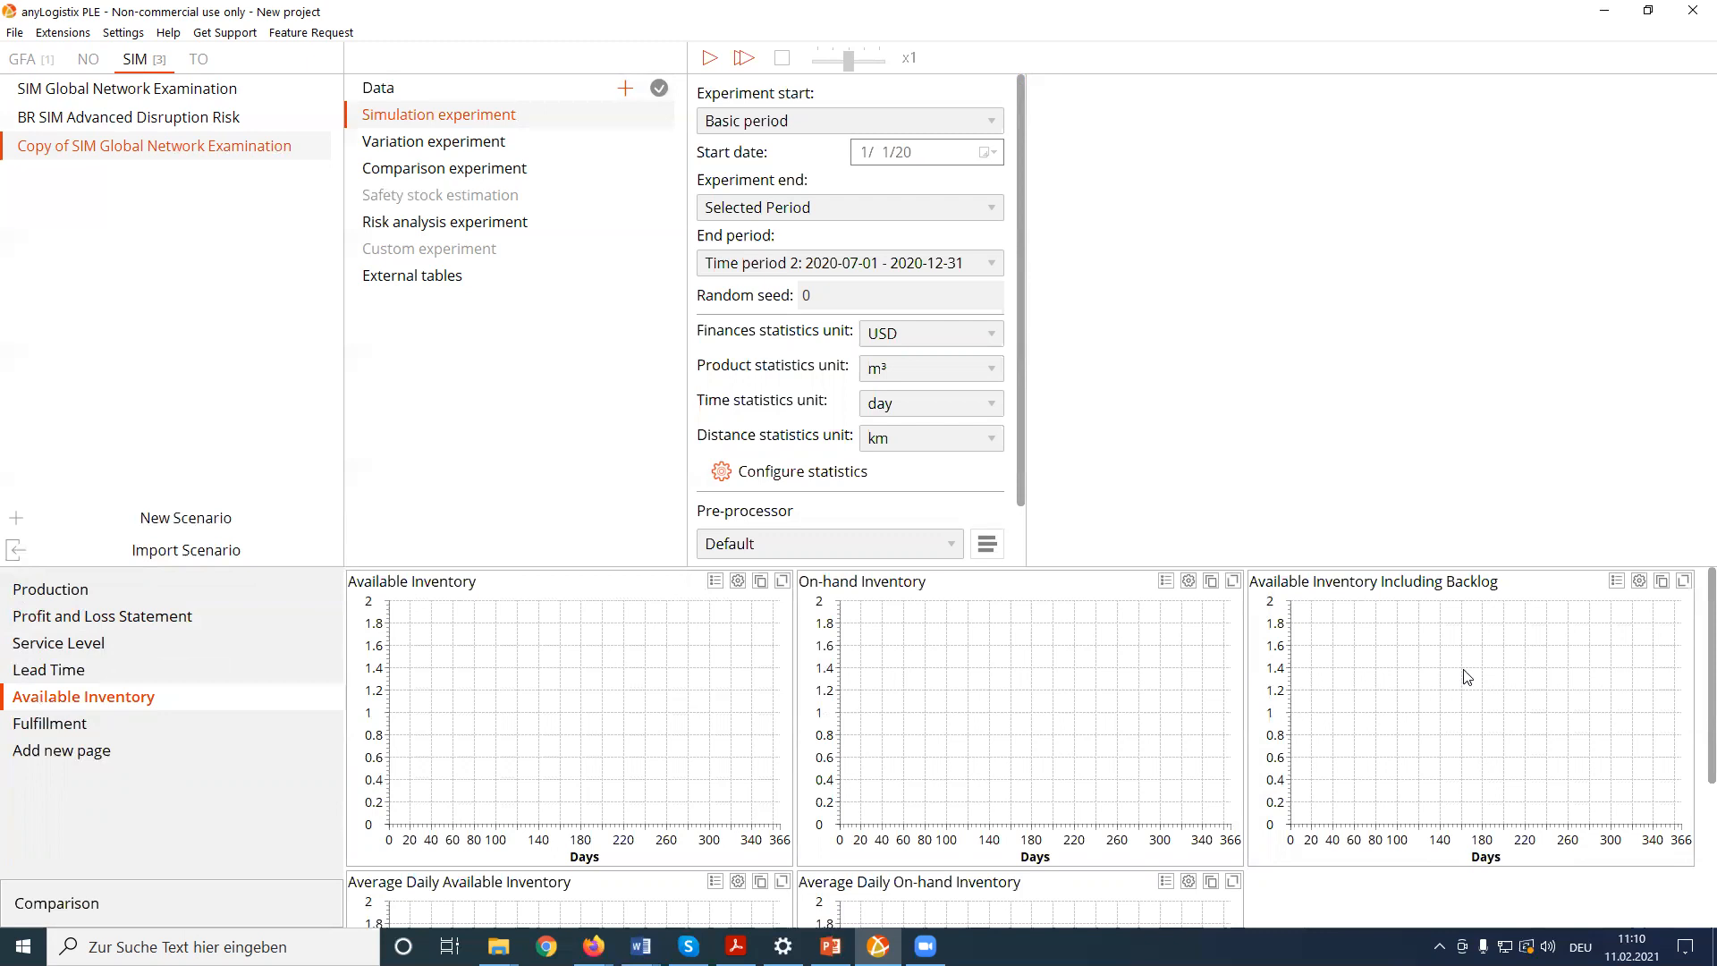
{"action": "left_click", "coordinate": [56, 729]}
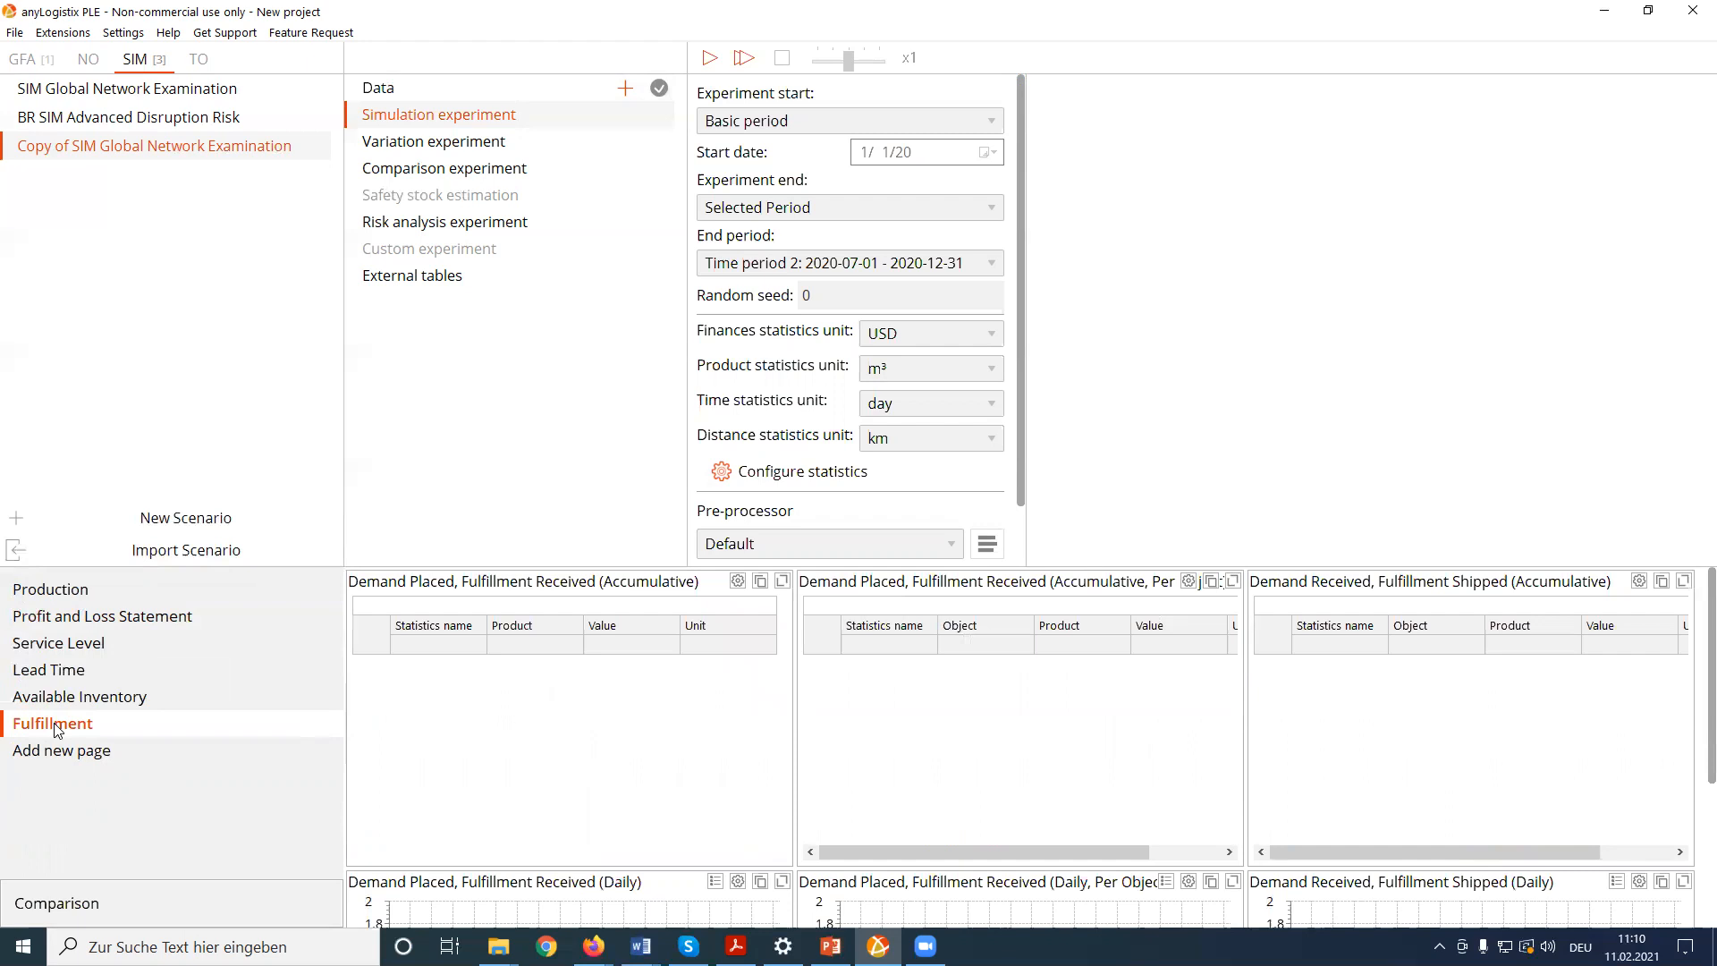
- Check the scenario's input data once more and run the simulation experiment
{"action": "left_click", "coordinate": [384, 89]}
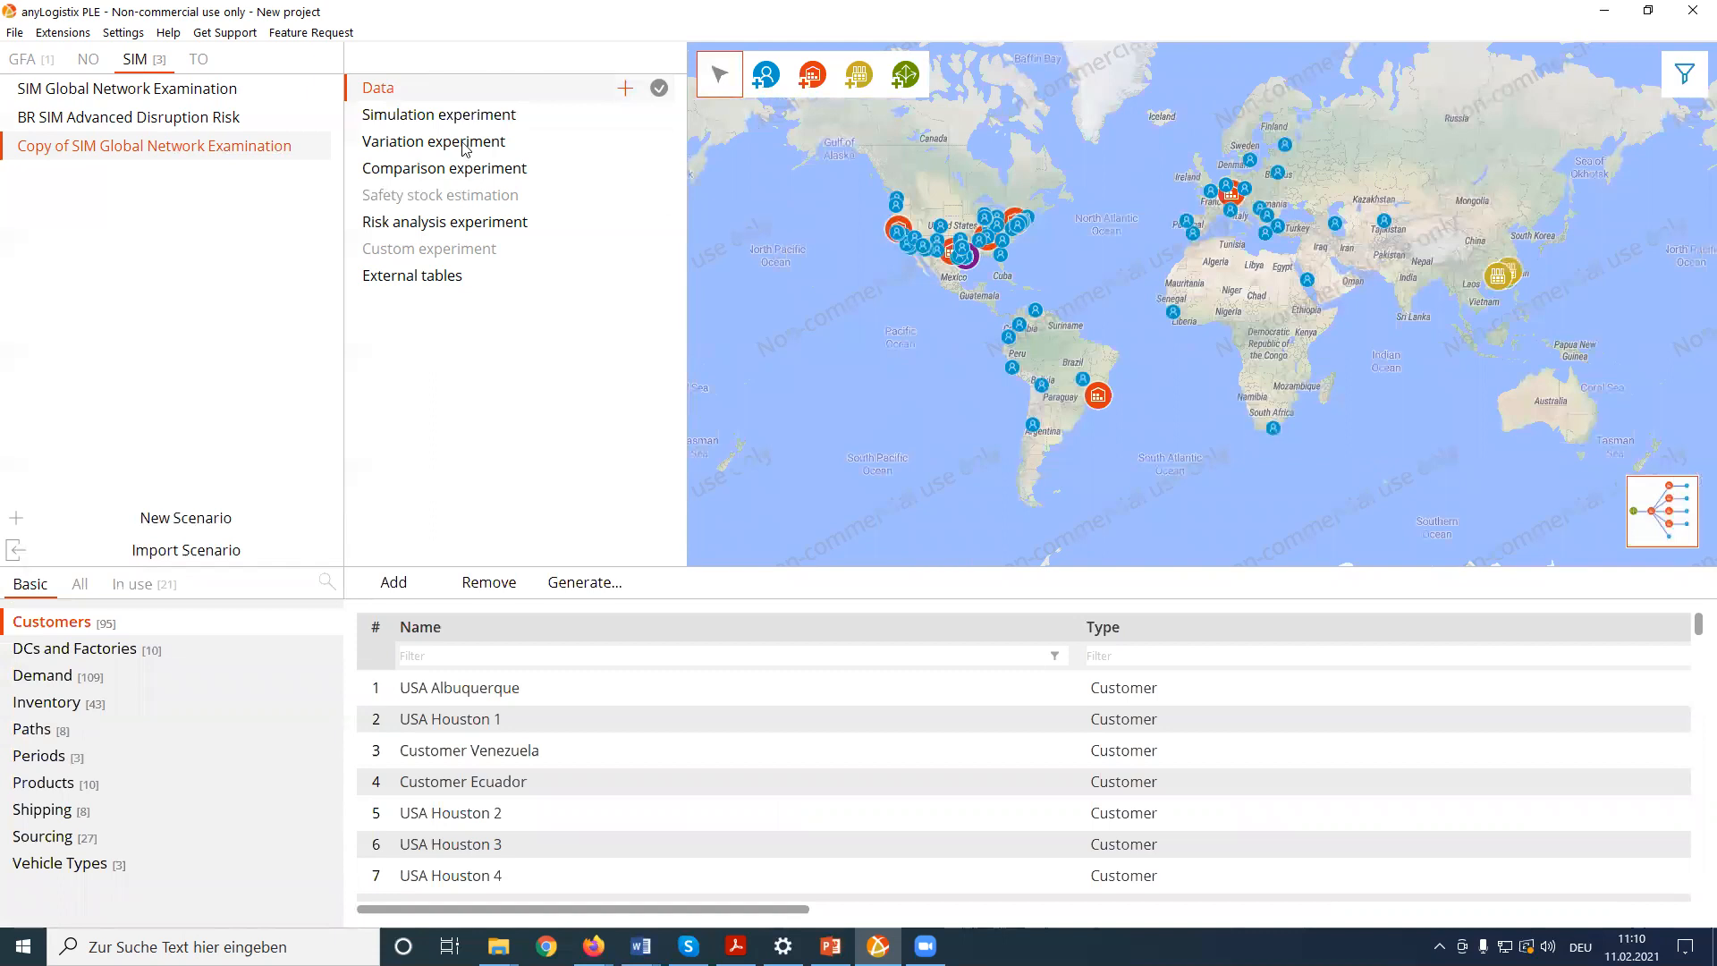
{"action": "left_click", "coordinate": [458, 117]}
{"action": "left_click", "coordinate": [709, 57]}
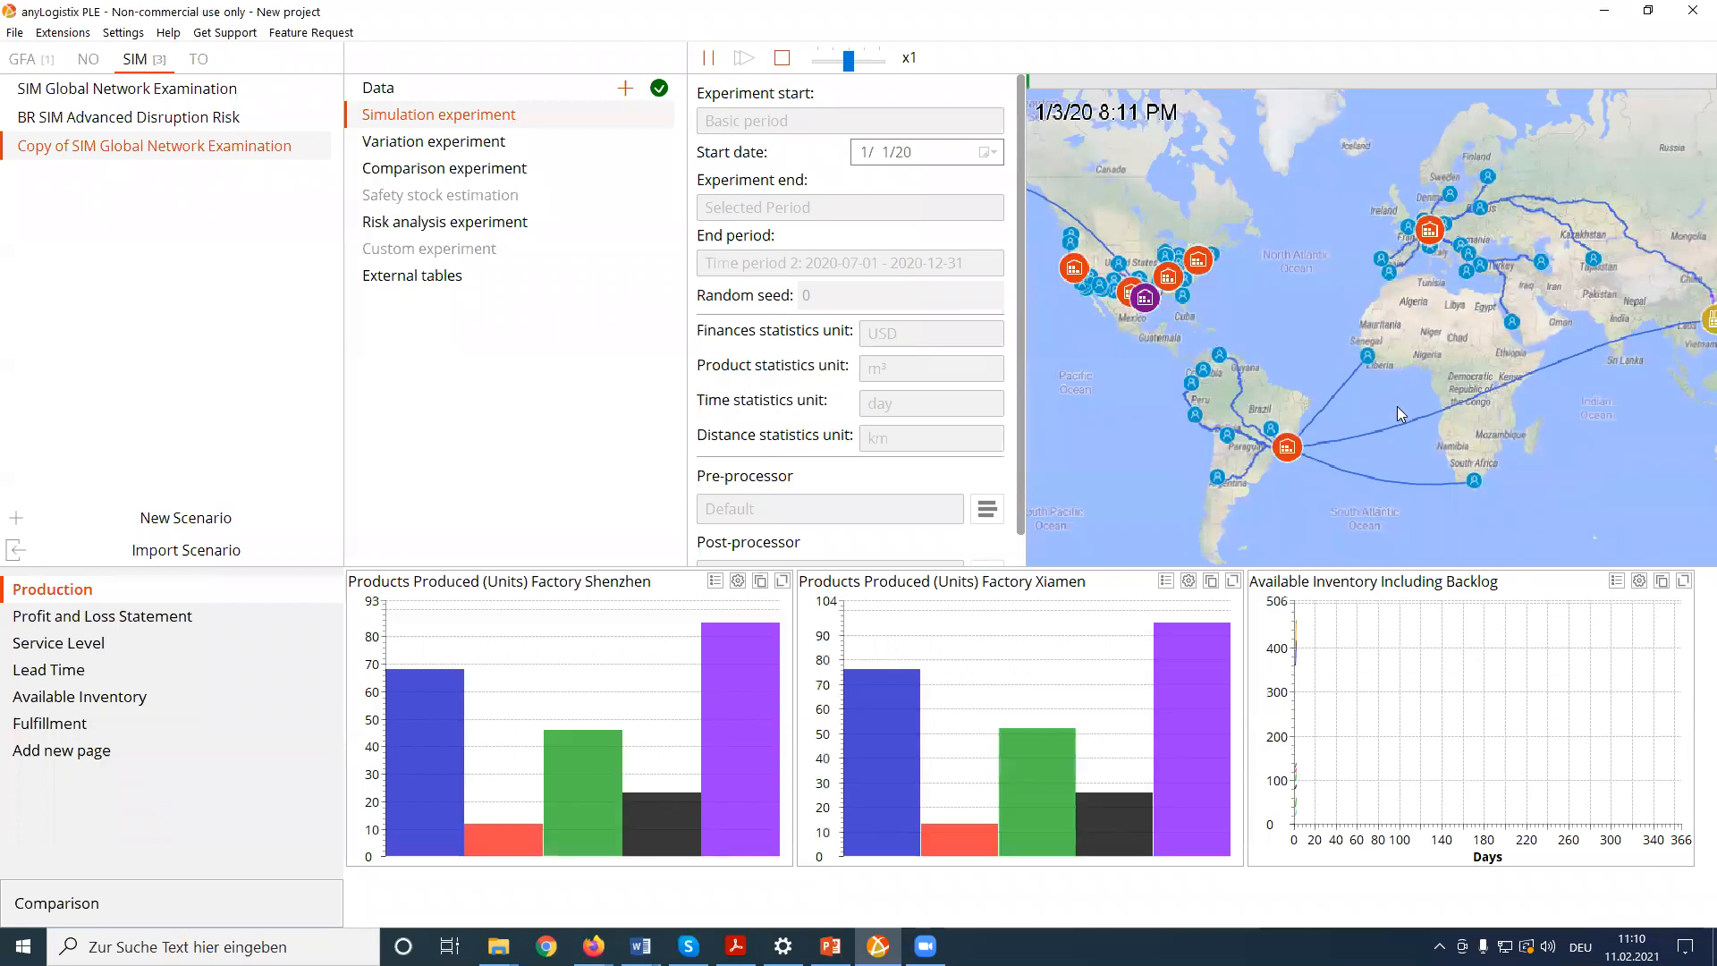
- Examine the two factories in China and their shipment routes on the map of the running simulation
{"action": "scroll", "coordinate": [1381, 358], "scroll_direction": "down", "scroll_amount": 1}
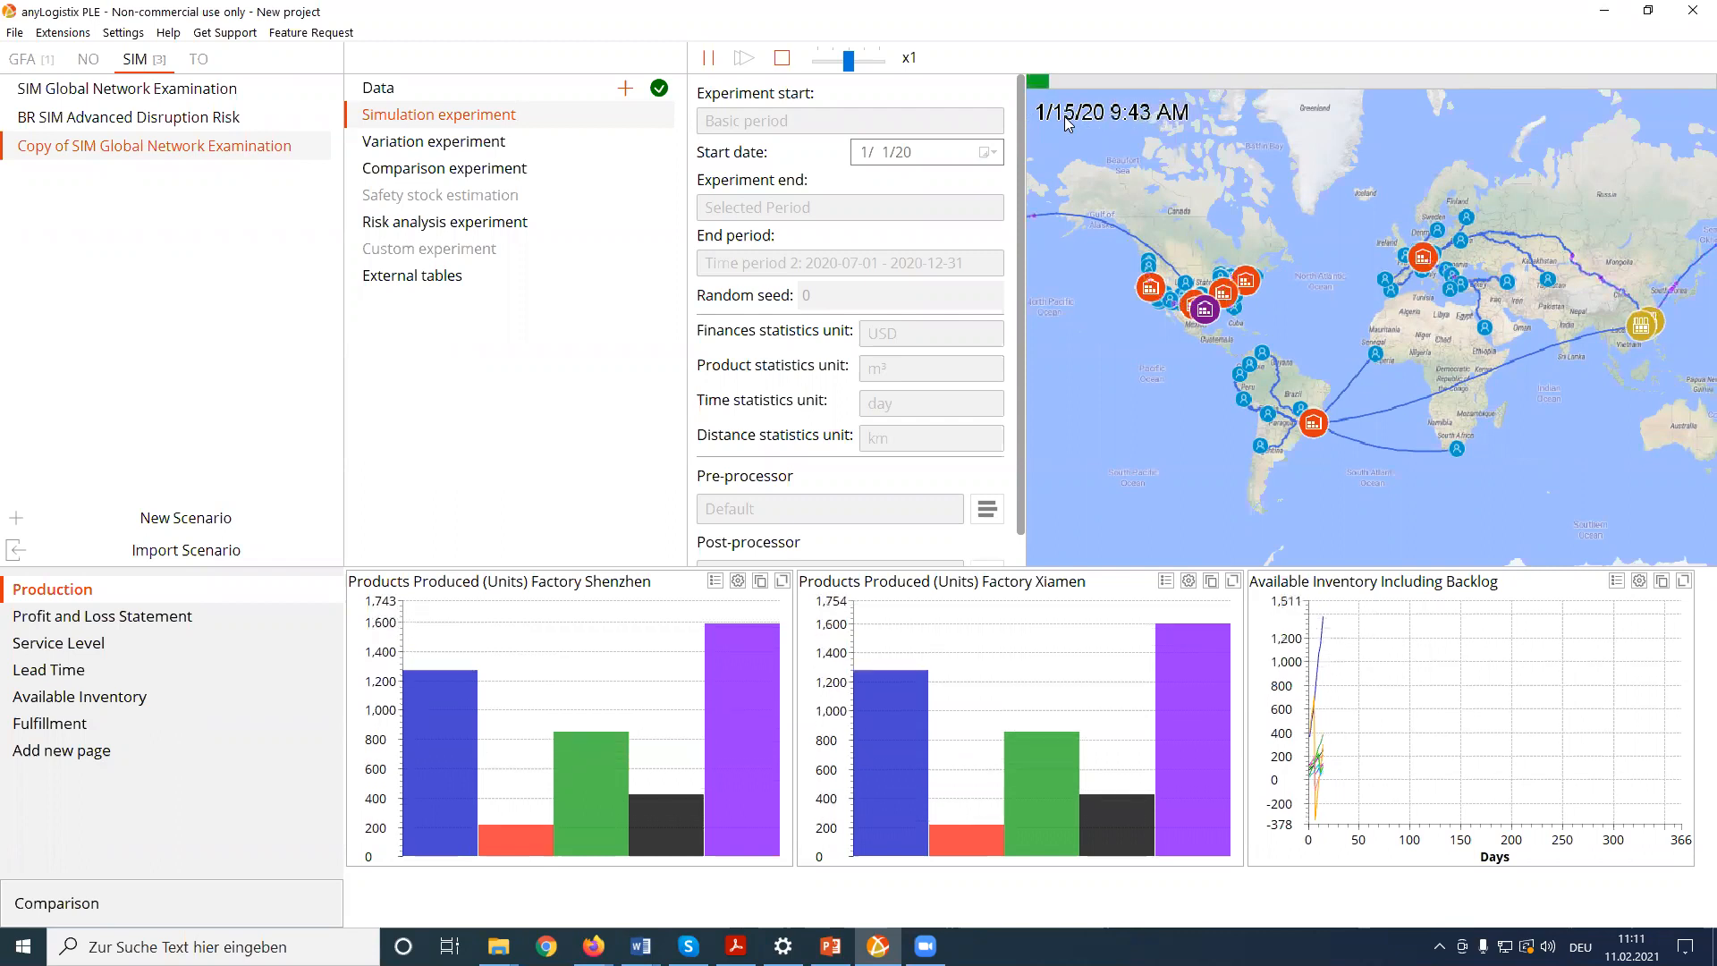
{"action": "left_click_drag", "start_coordinate": [1595, 394], "coordinate": [1416, 433]}
{"action": "scroll", "coordinate": [1452, 415], "scroll_direction": "up", "scroll_amount": 2}
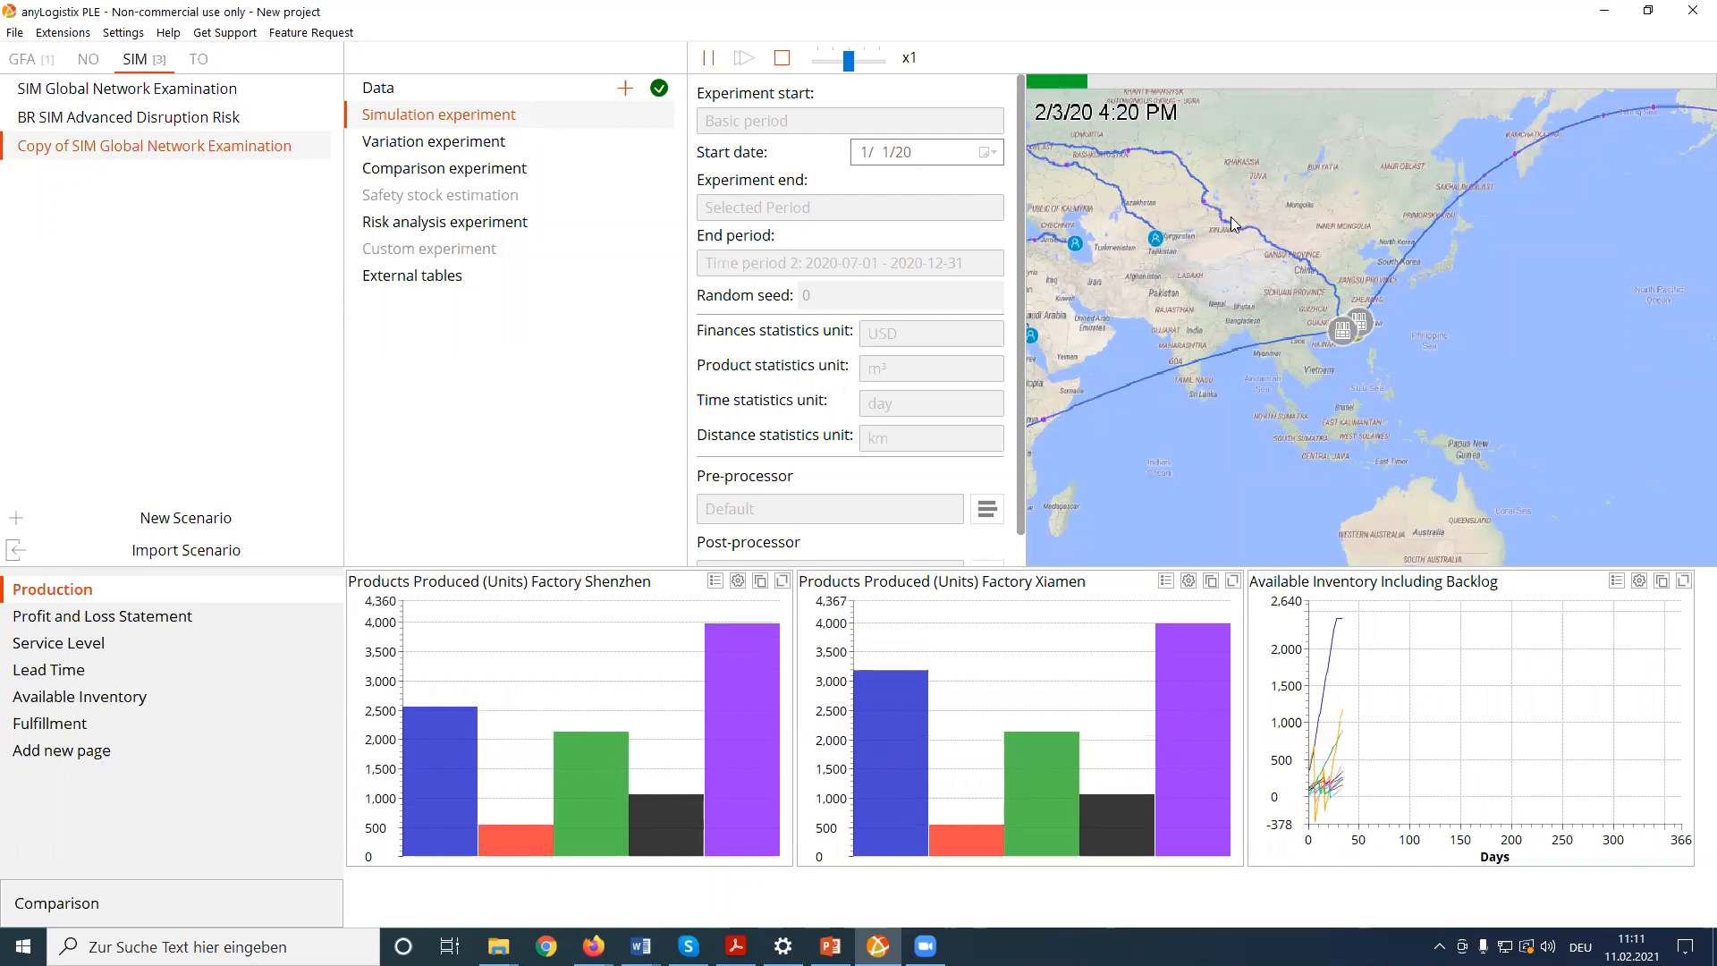
- Examine the Service Level and Lead Time statistics while the simulation runs
{"action": "left_click", "coordinate": [57, 644]}
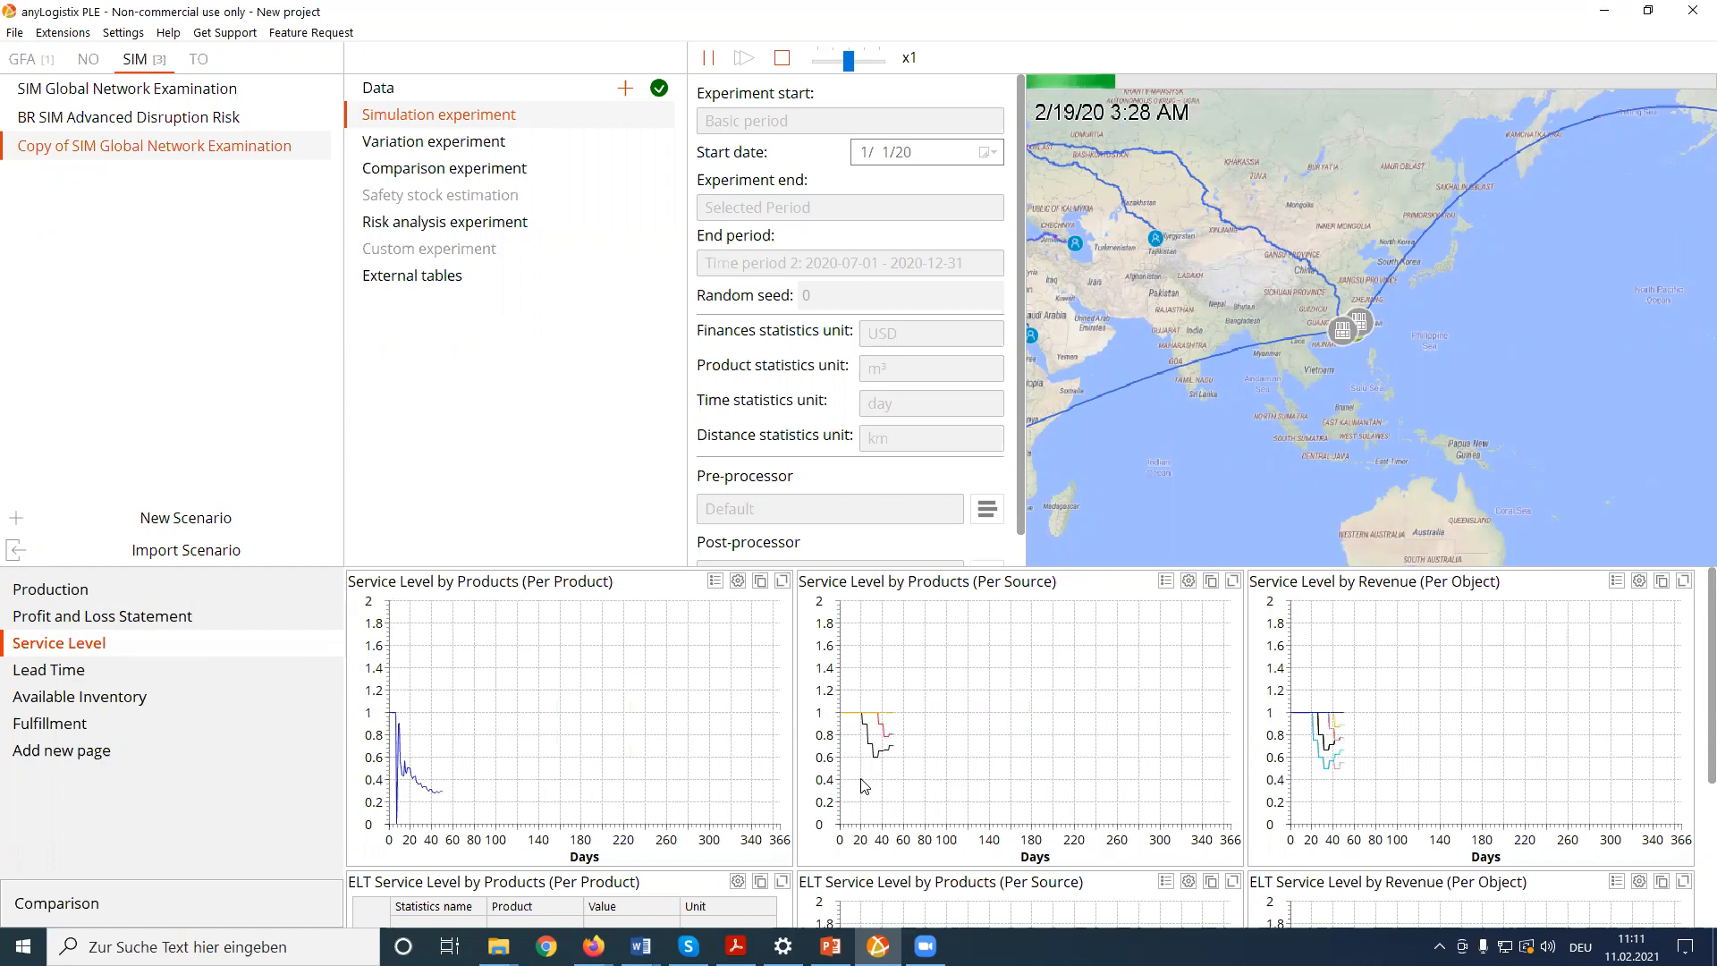
{"action": "scroll", "coordinate": [894, 768], "scroll_direction": "down", "scroll_amount": 2}
{"action": "scroll", "coordinate": [626, 751], "scroll_direction": "up", "scroll_amount": 2}
{"action": "left_click", "coordinate": [55, 671]}
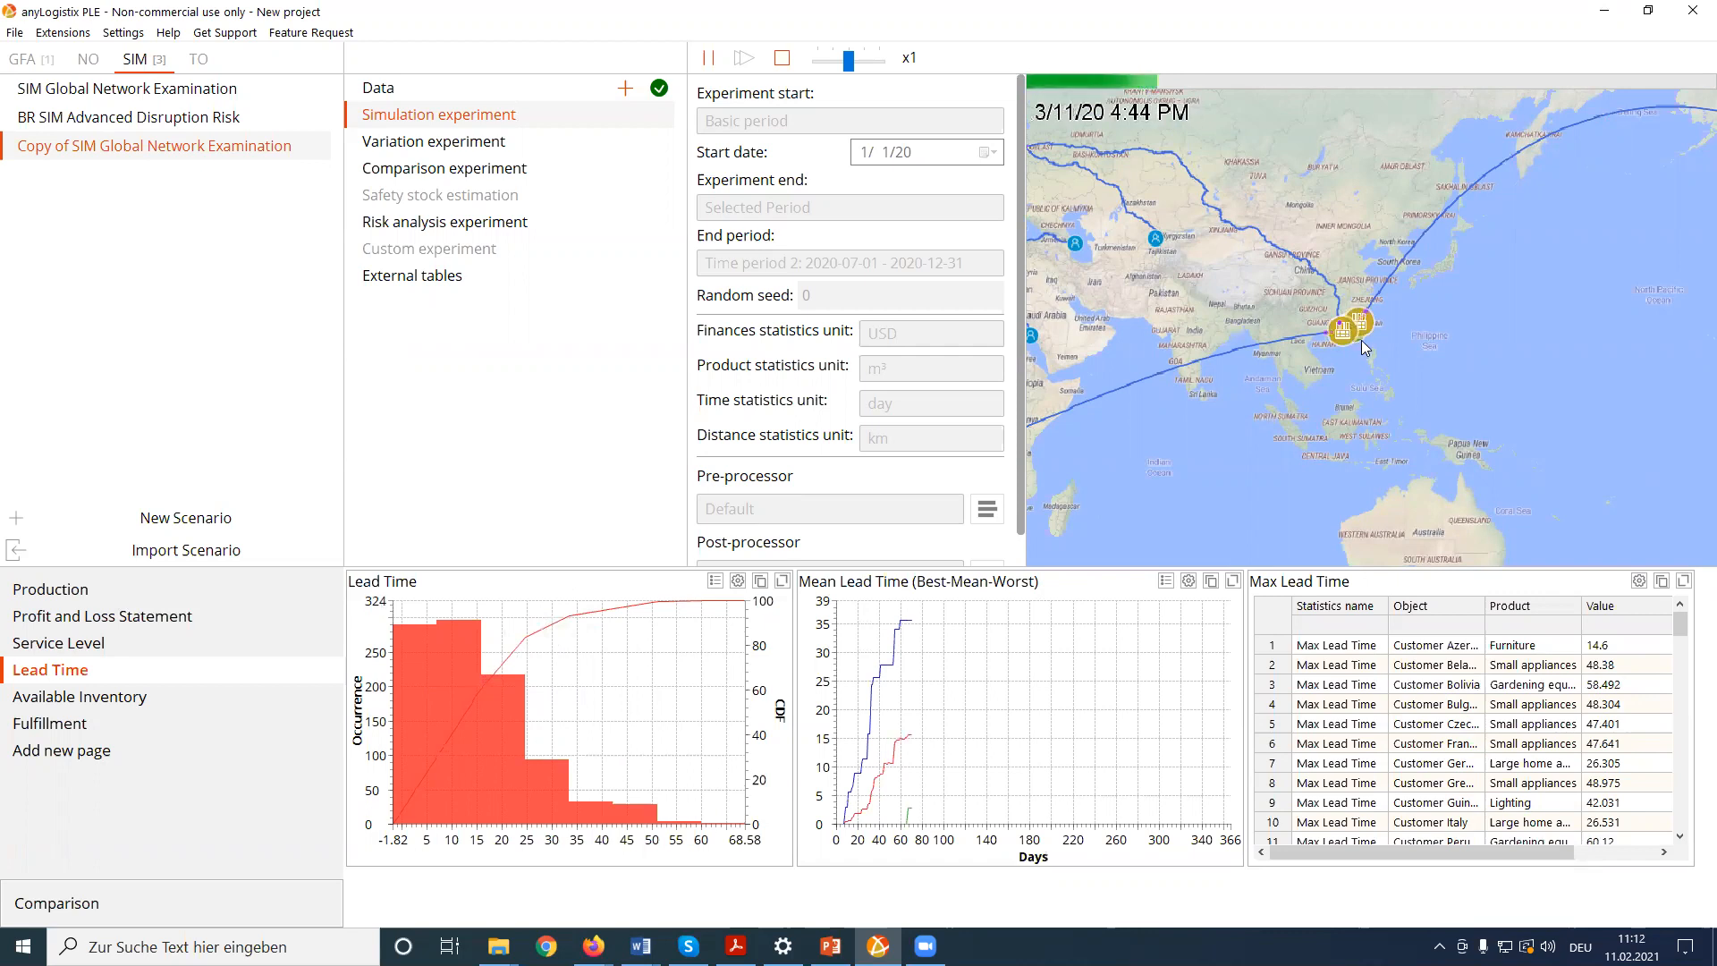
- Examine the distribution centers in Europe and the Americas on the simulation map, along with the Available Inventory charts
{"action": "left_click_drag", "start_coordinate": [1209, 411], "coordinate": [1520, 425]}
{"action": "left_click_drag", "start_coordinate": [1250, 356], "coordinate": [1386, 360]}
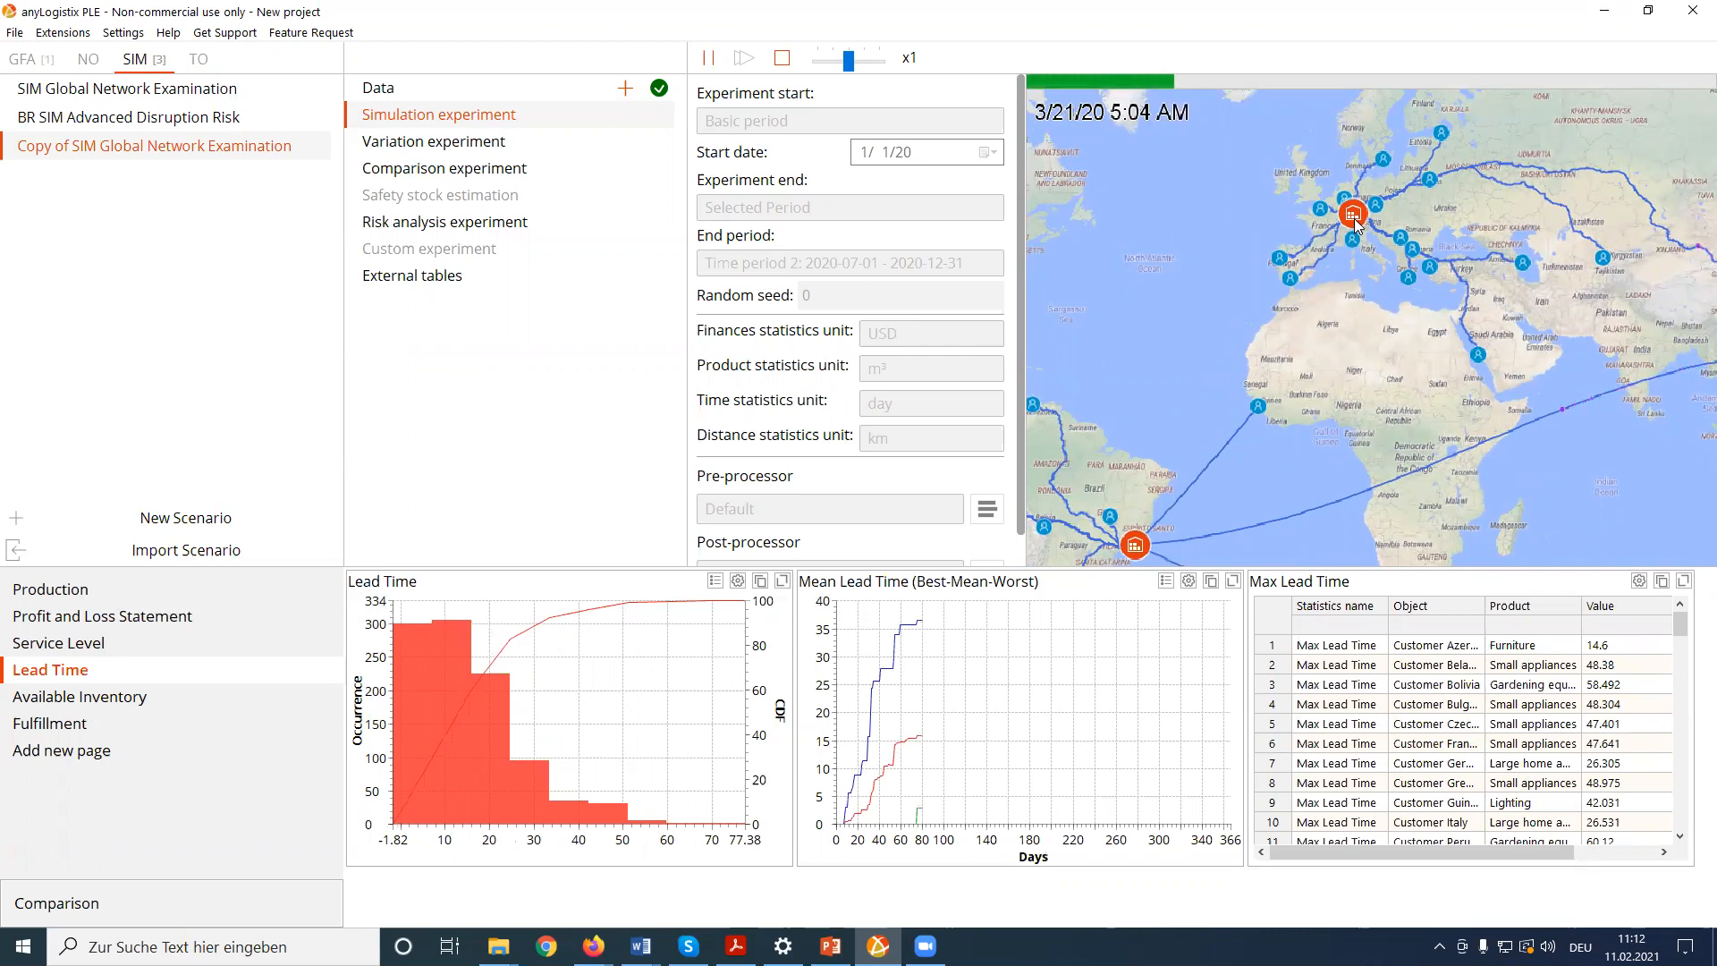
{"action": "left_click_drag", "start_coordinate": [1290, 400], "coordinate": [1441, 355]}
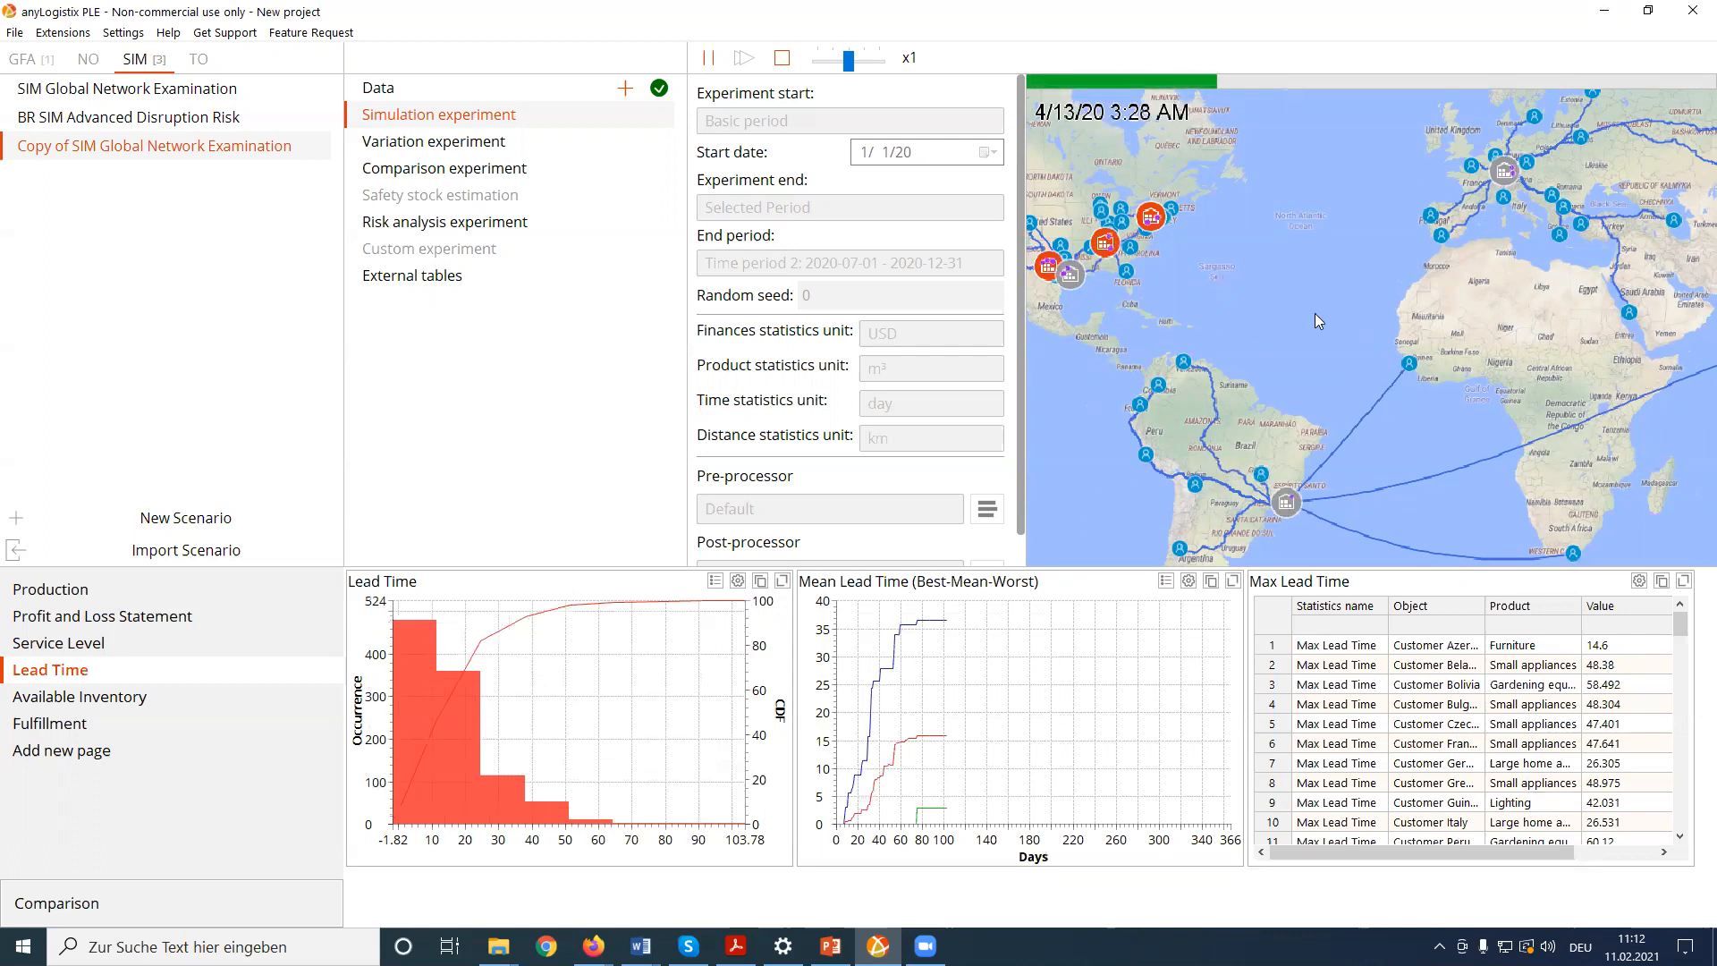
{"action": "left_click", "coordinate": [79, 697]}
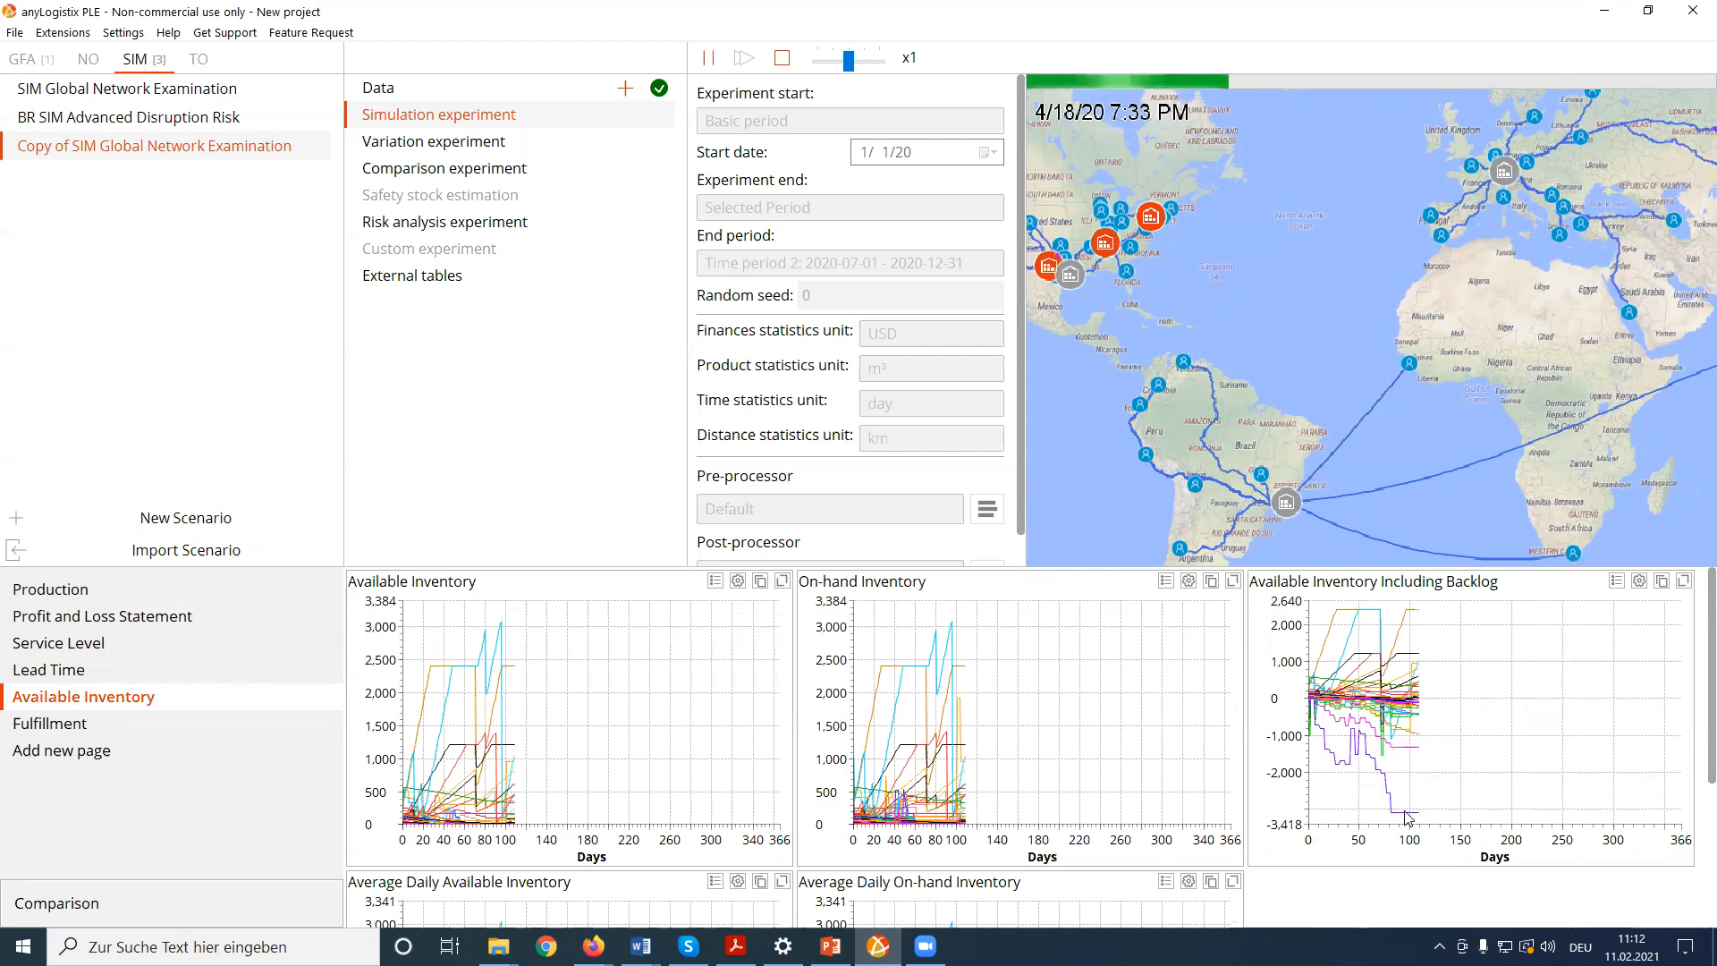
- Display the accumulated Demand Placed, Fulfillment Received statistics on the Fulfillment page as a bar chart
{"action": "left_click", "coordinate": [59, 724]}
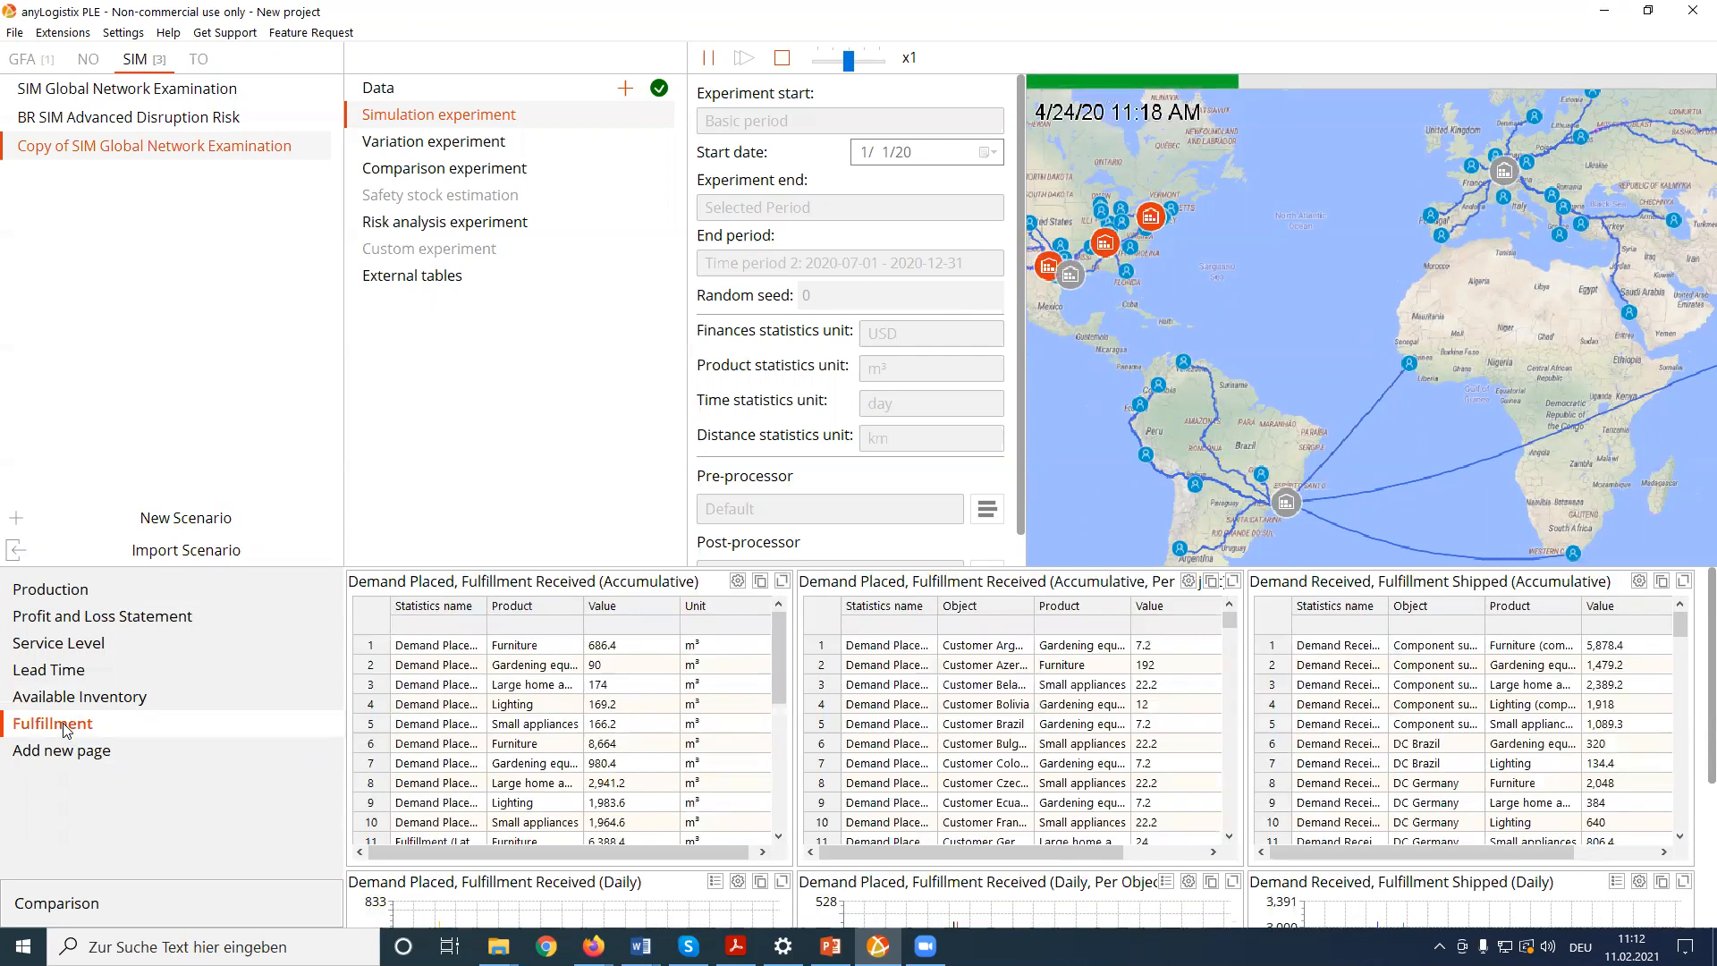
{"action": "left_click", "coordinate": [738, 582]}
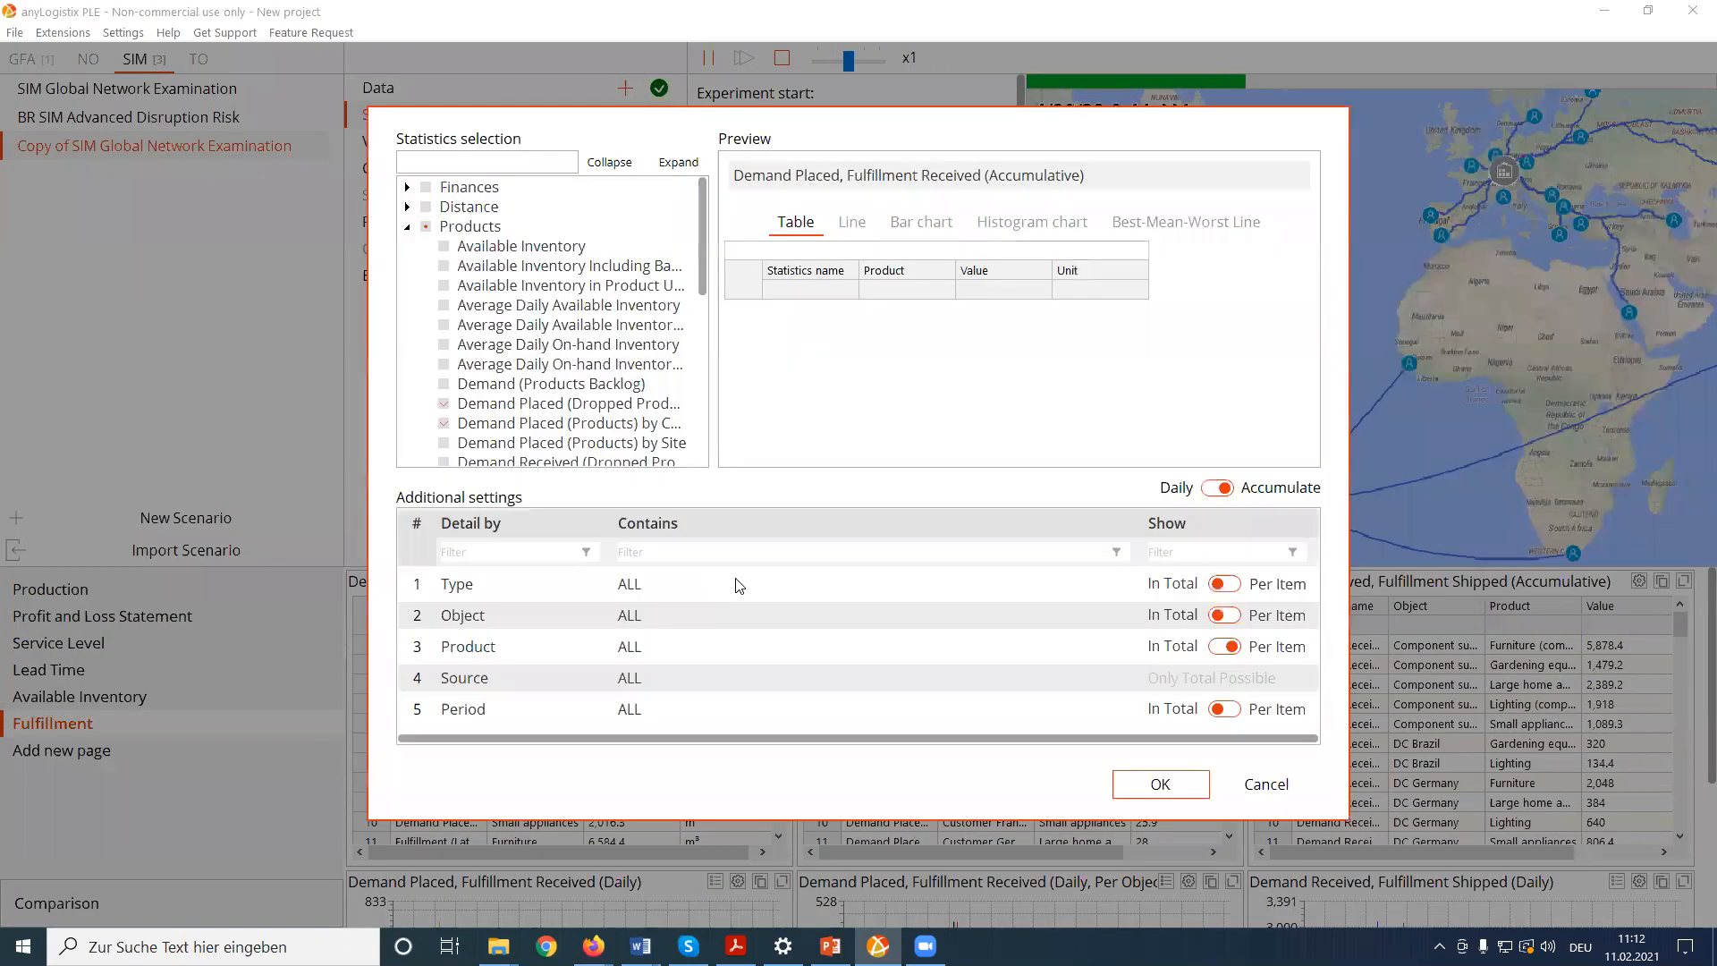
{"action": "left_click", "coordinate": [921, 222]}
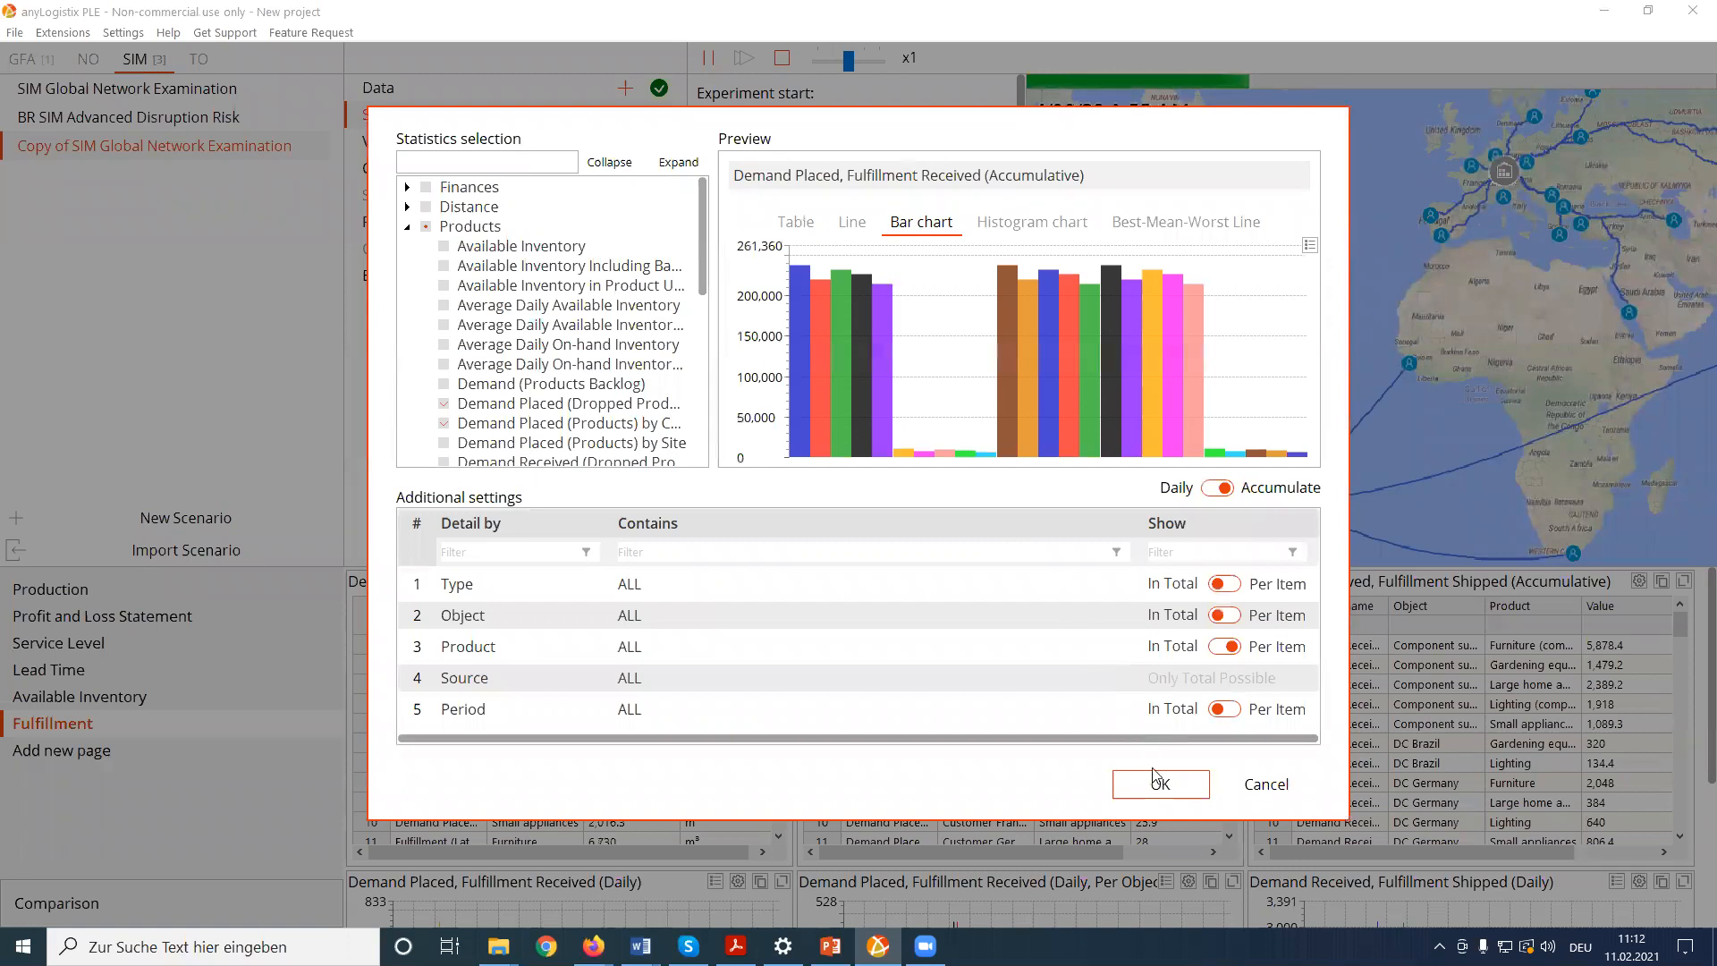
{"action": "left_click", "coordinate": [1160, 784]}
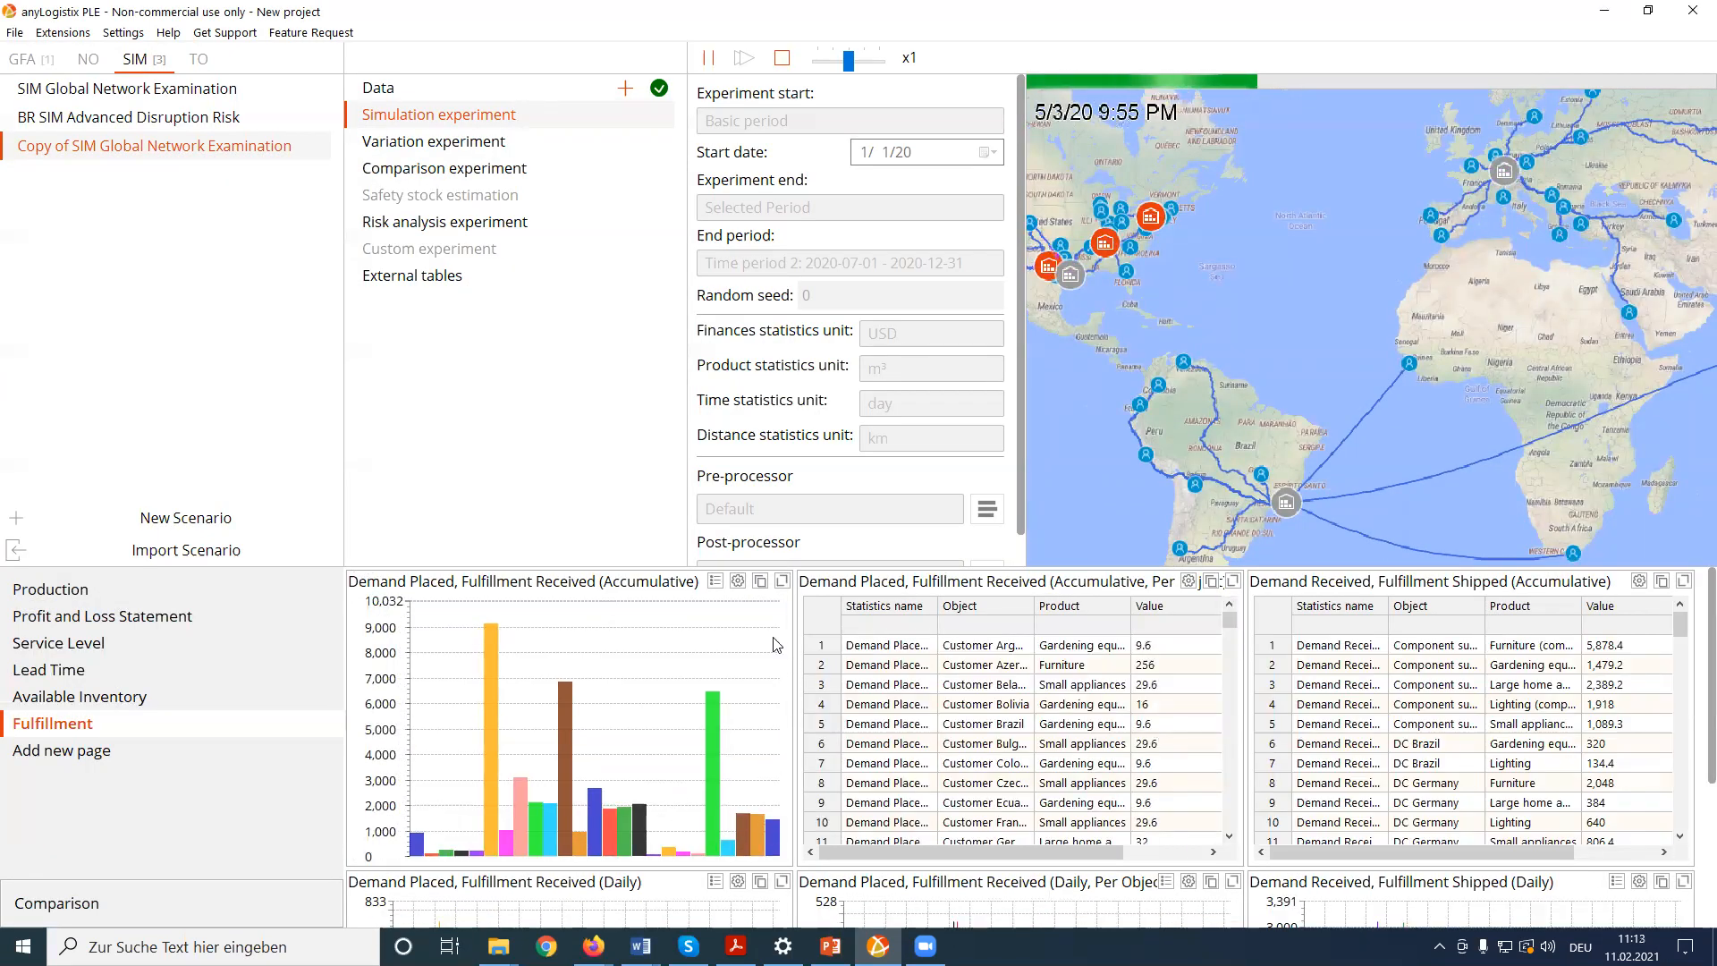
- Review the Profit and Loss Statement and Production statistics, and raise the simulation speed to x10 while viewing the whole network
{"action": "left_click", "coordinate": [113, 621]}
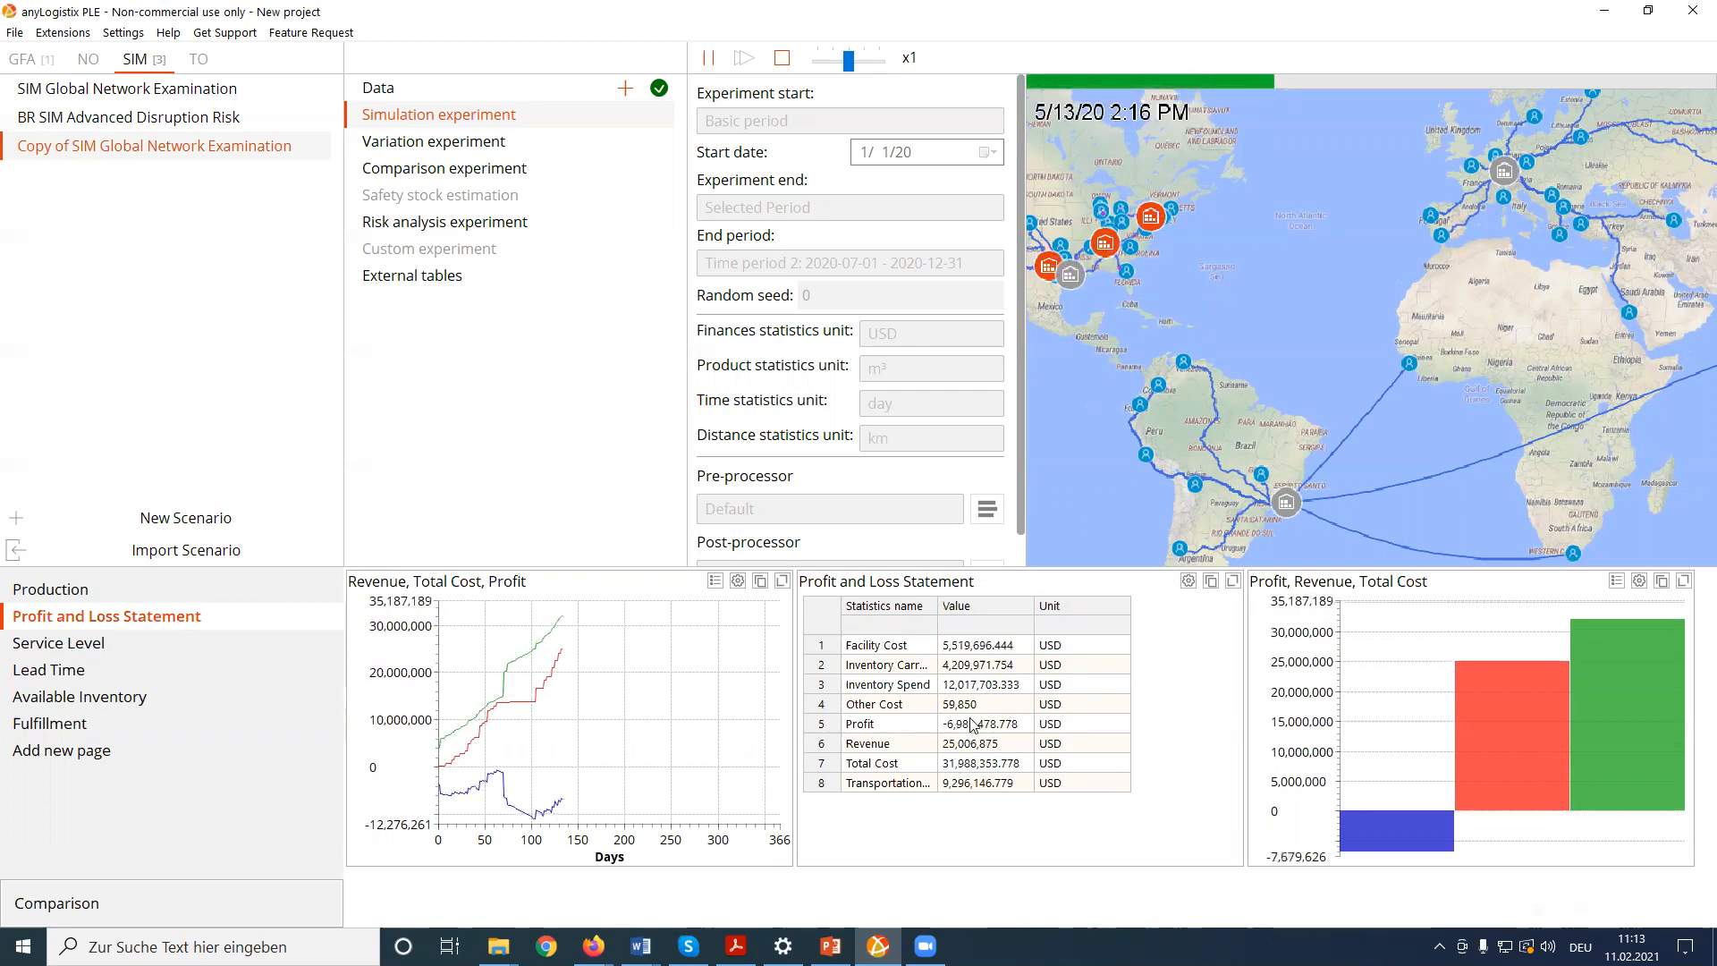
{"action": "left_click", "coordinate": [69, 593]}
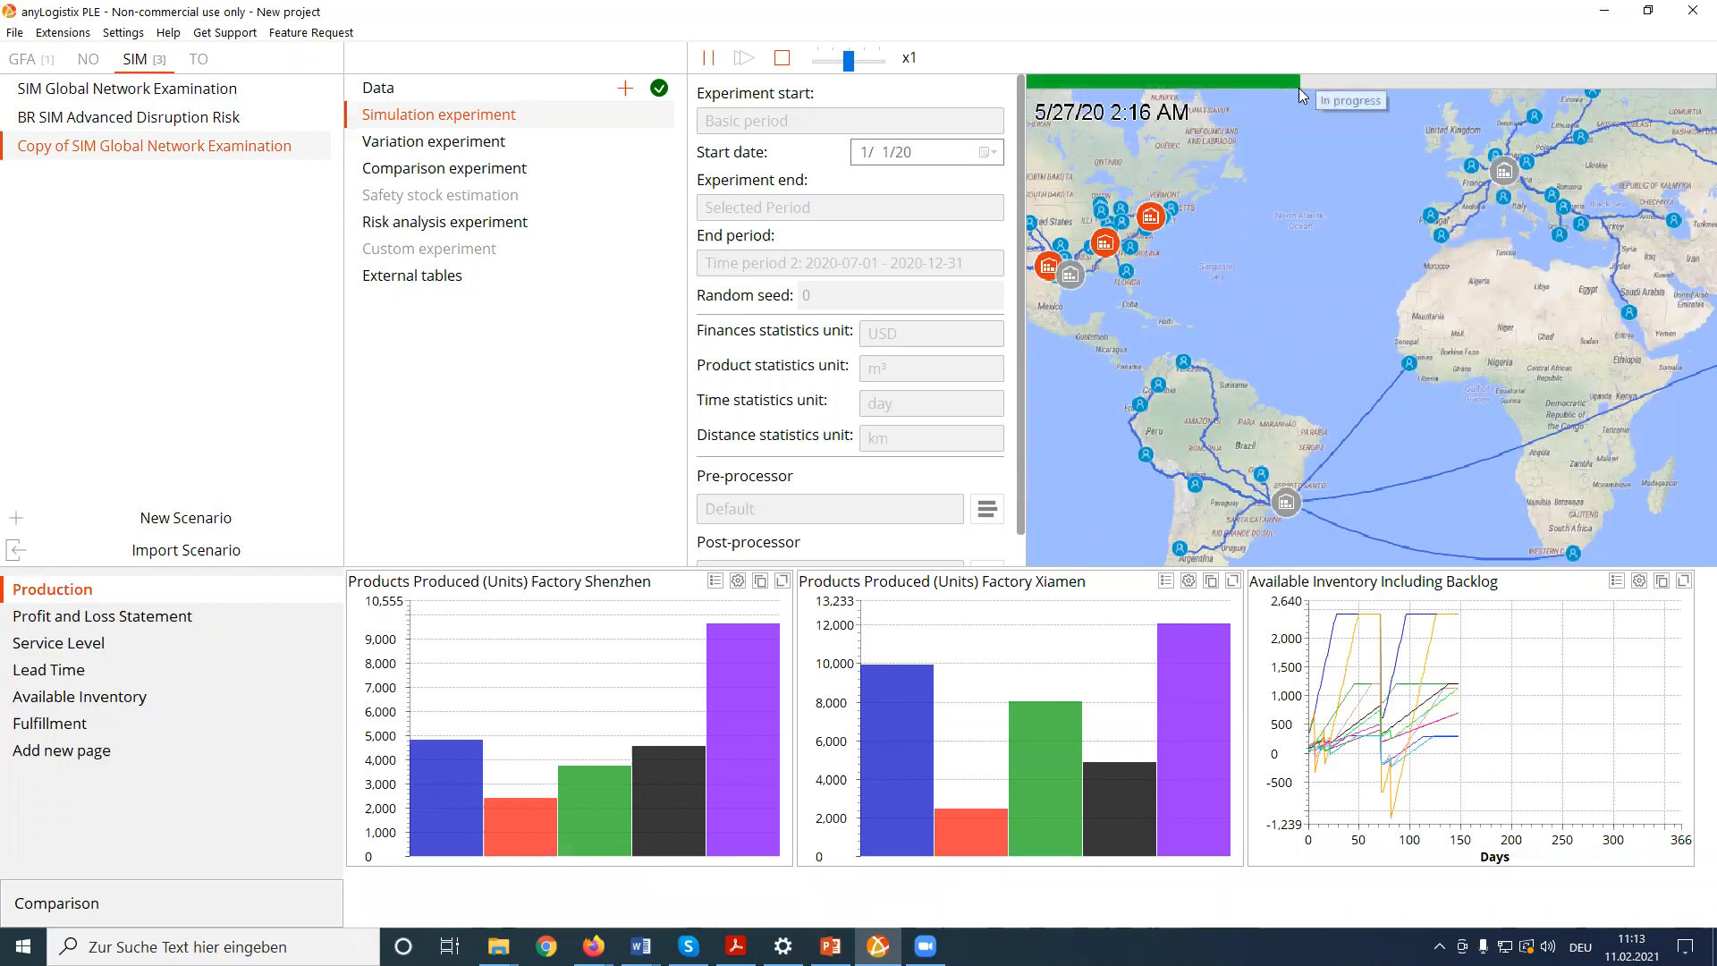
{"action": "left_click_drag", "start_coordinate": [849, 61], "coordinate": [865, 62]}
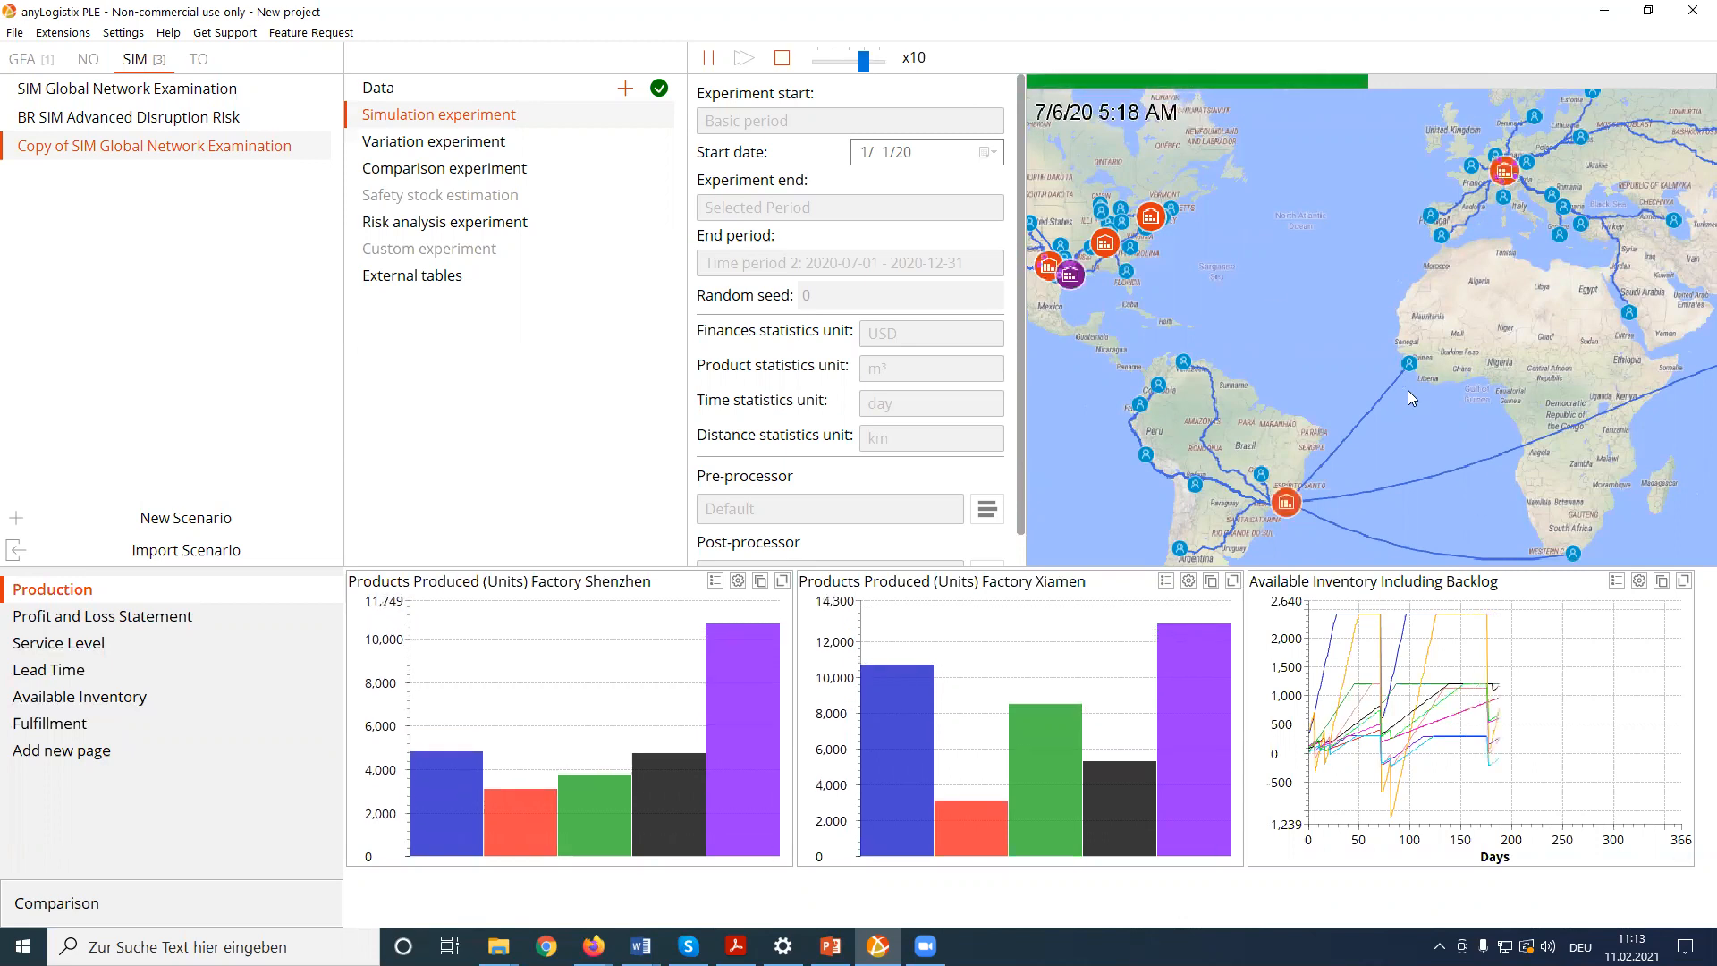
{"action": "scroll", "coordinate": [1398, 470], "scroll_direction": "down", "scroll_amount": 1}
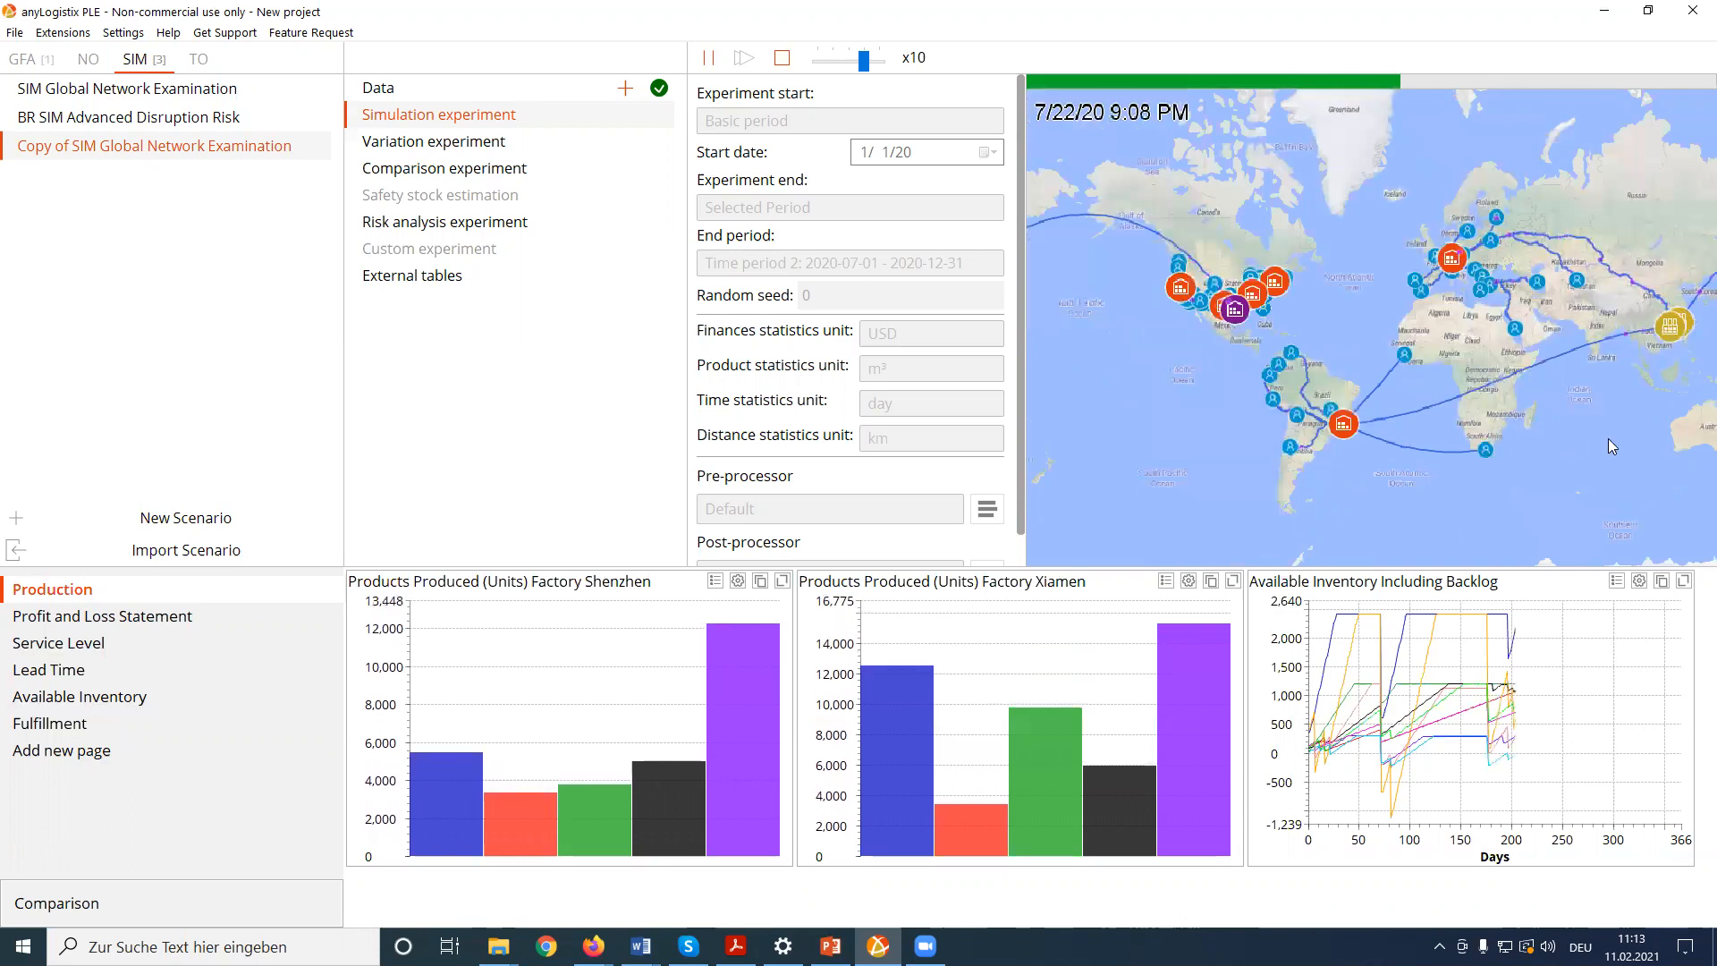
{"action": "left_click_drag", "start_coordinate": [1607, 438], "coordinate": [1532, 448]}
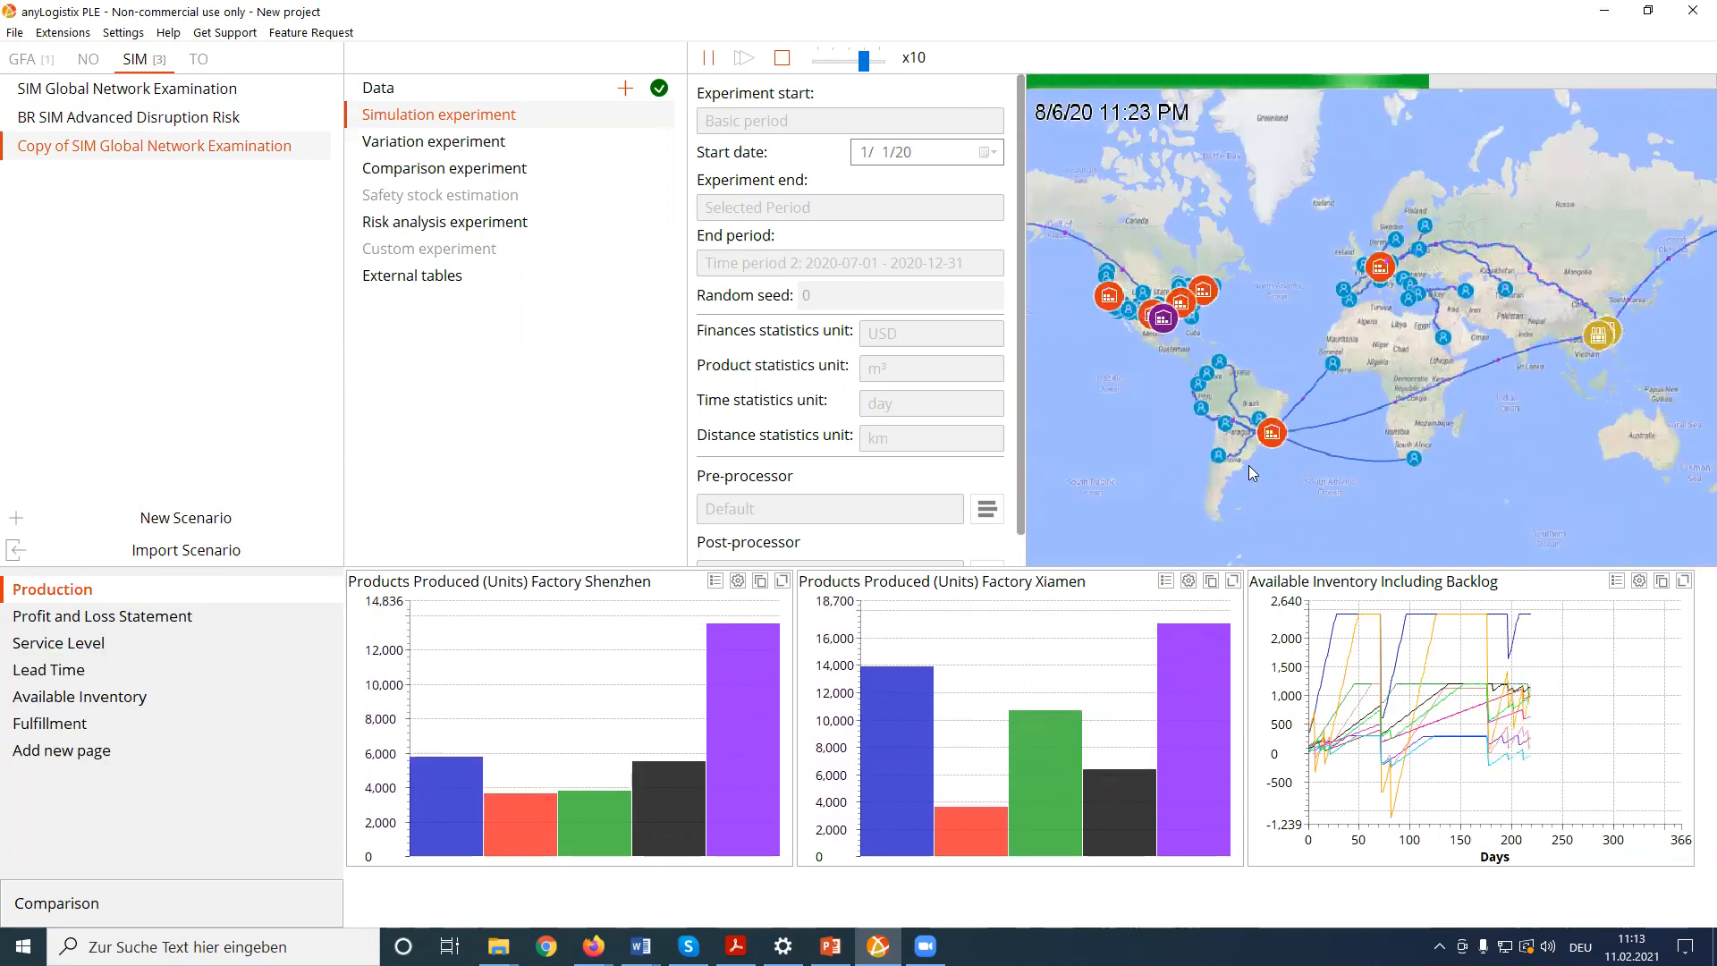
- Compare daily and accumulated values in the Service Level by Products (Per Source) chart, leaving it on accumulated
{"action": "left_click", "coordinate": [97, 651]}
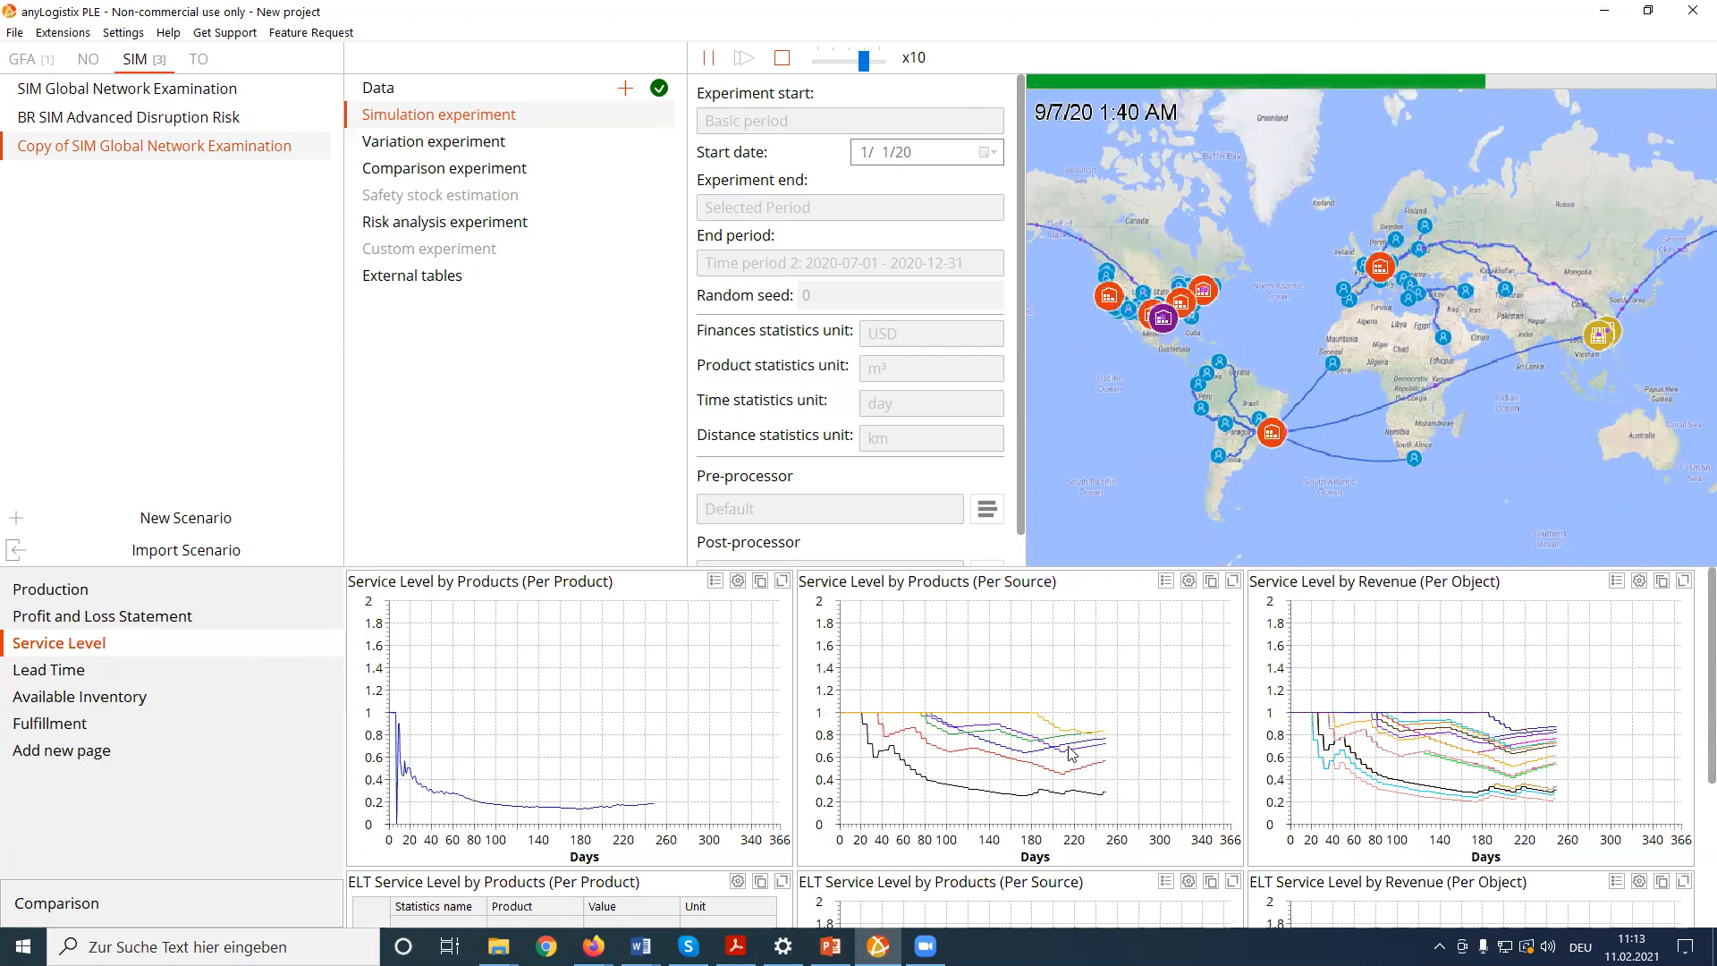
{"action": "left_click", "coordinate": [1188, 580]}
{"action": "left_click", "coordinate": [1222, 489]}
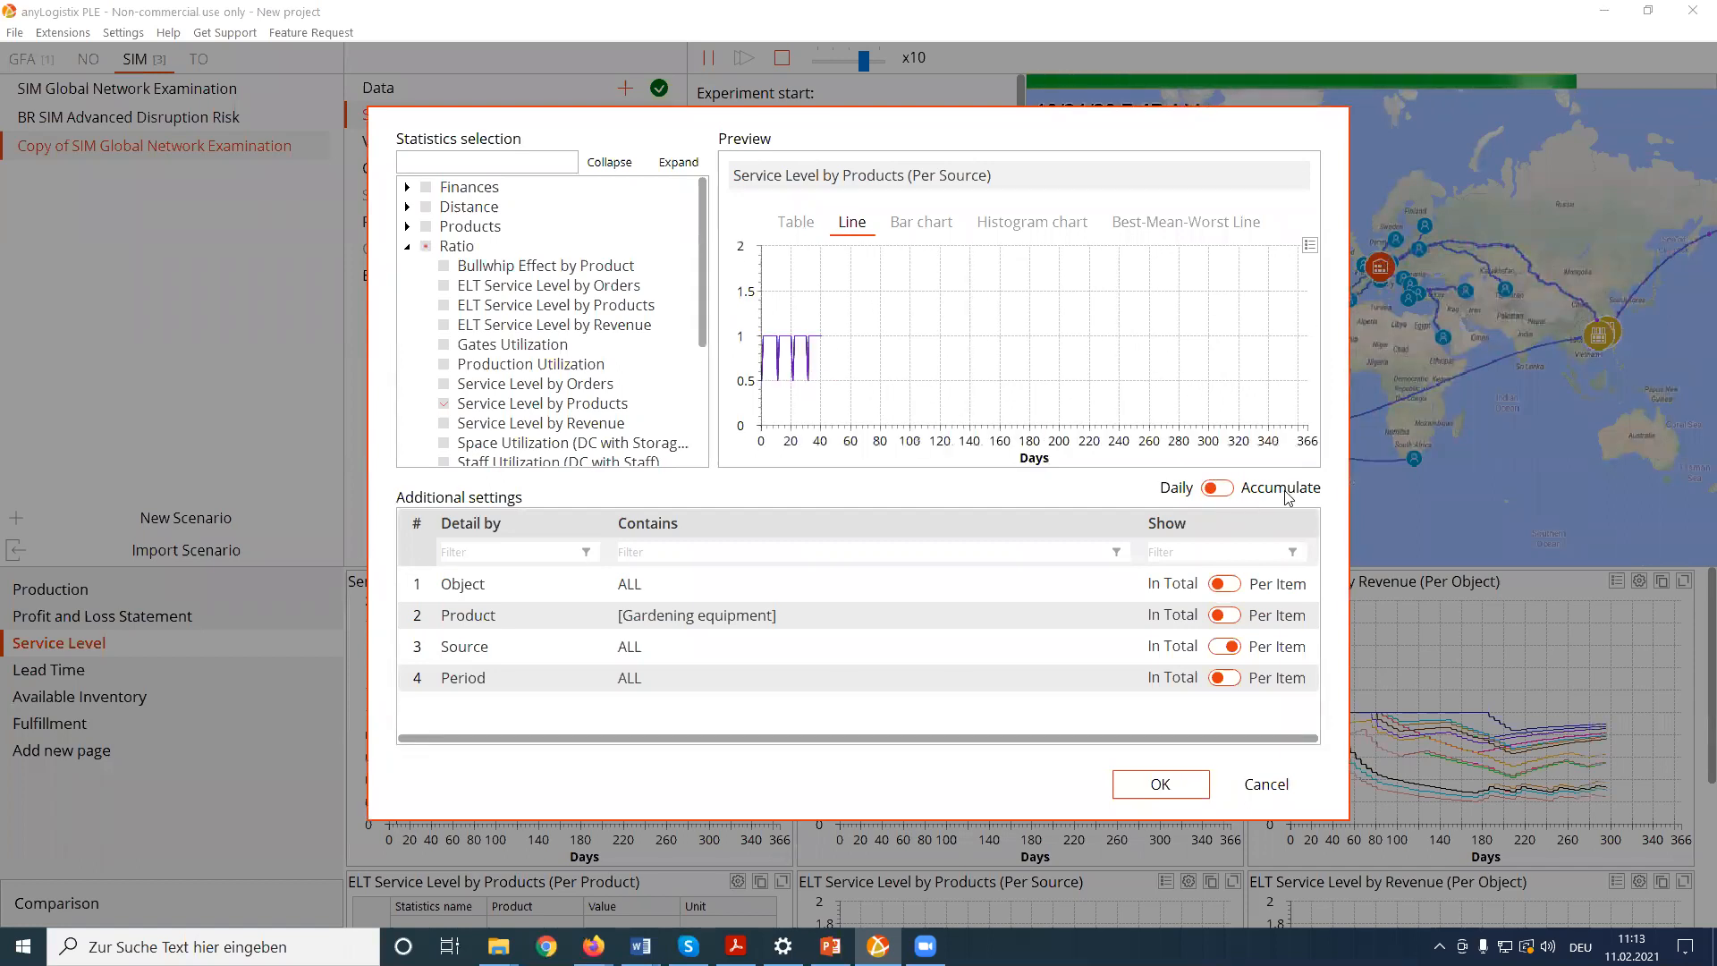
{"action": "left_click", "coordinate": [1165, 791]}
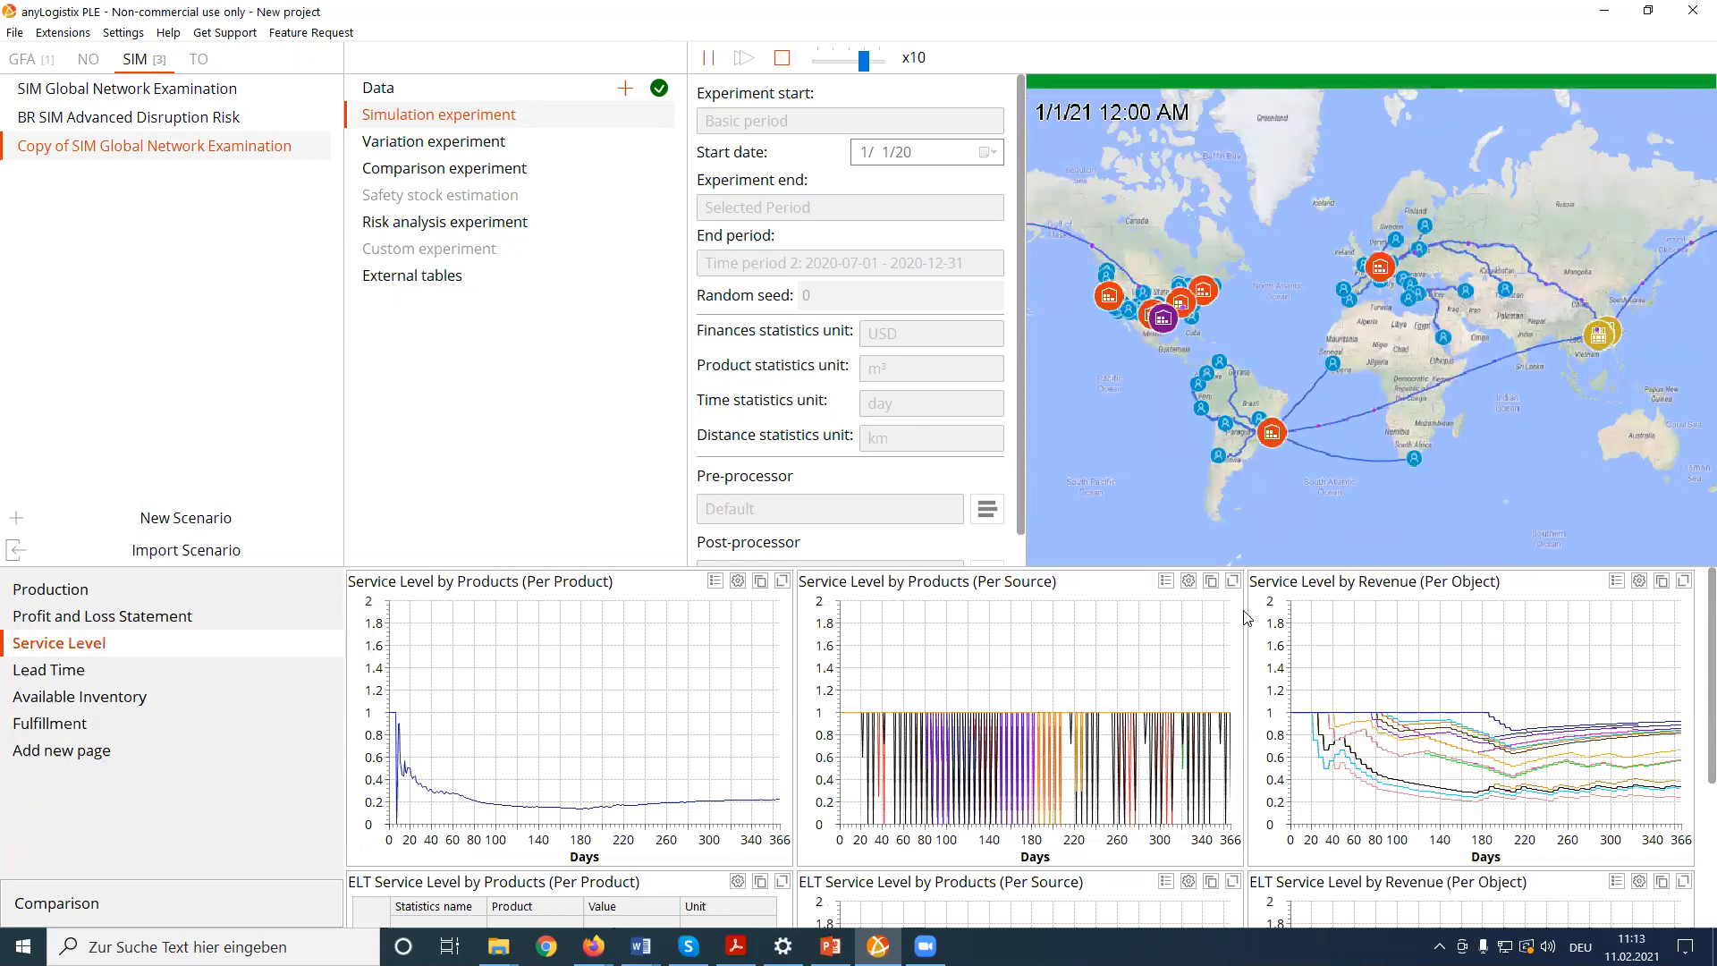
{"action": "left_click", "coordinate": [1188, 580]}
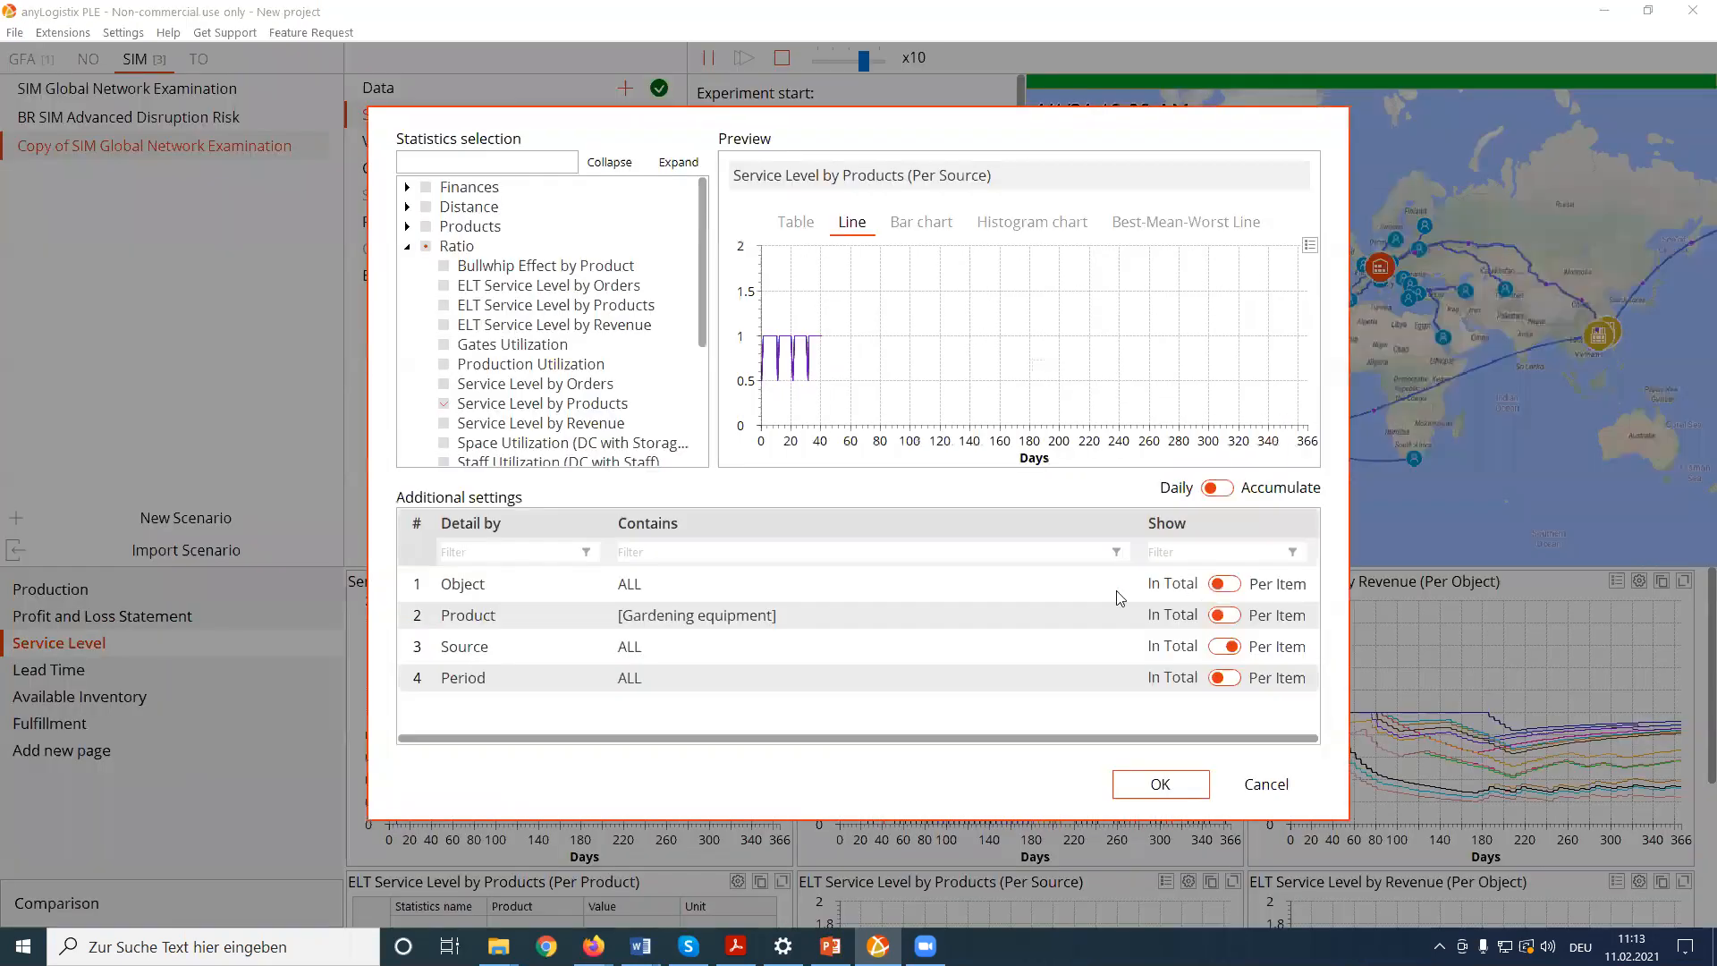
{"action": "left_click", "coordinate": [1224, 488]}
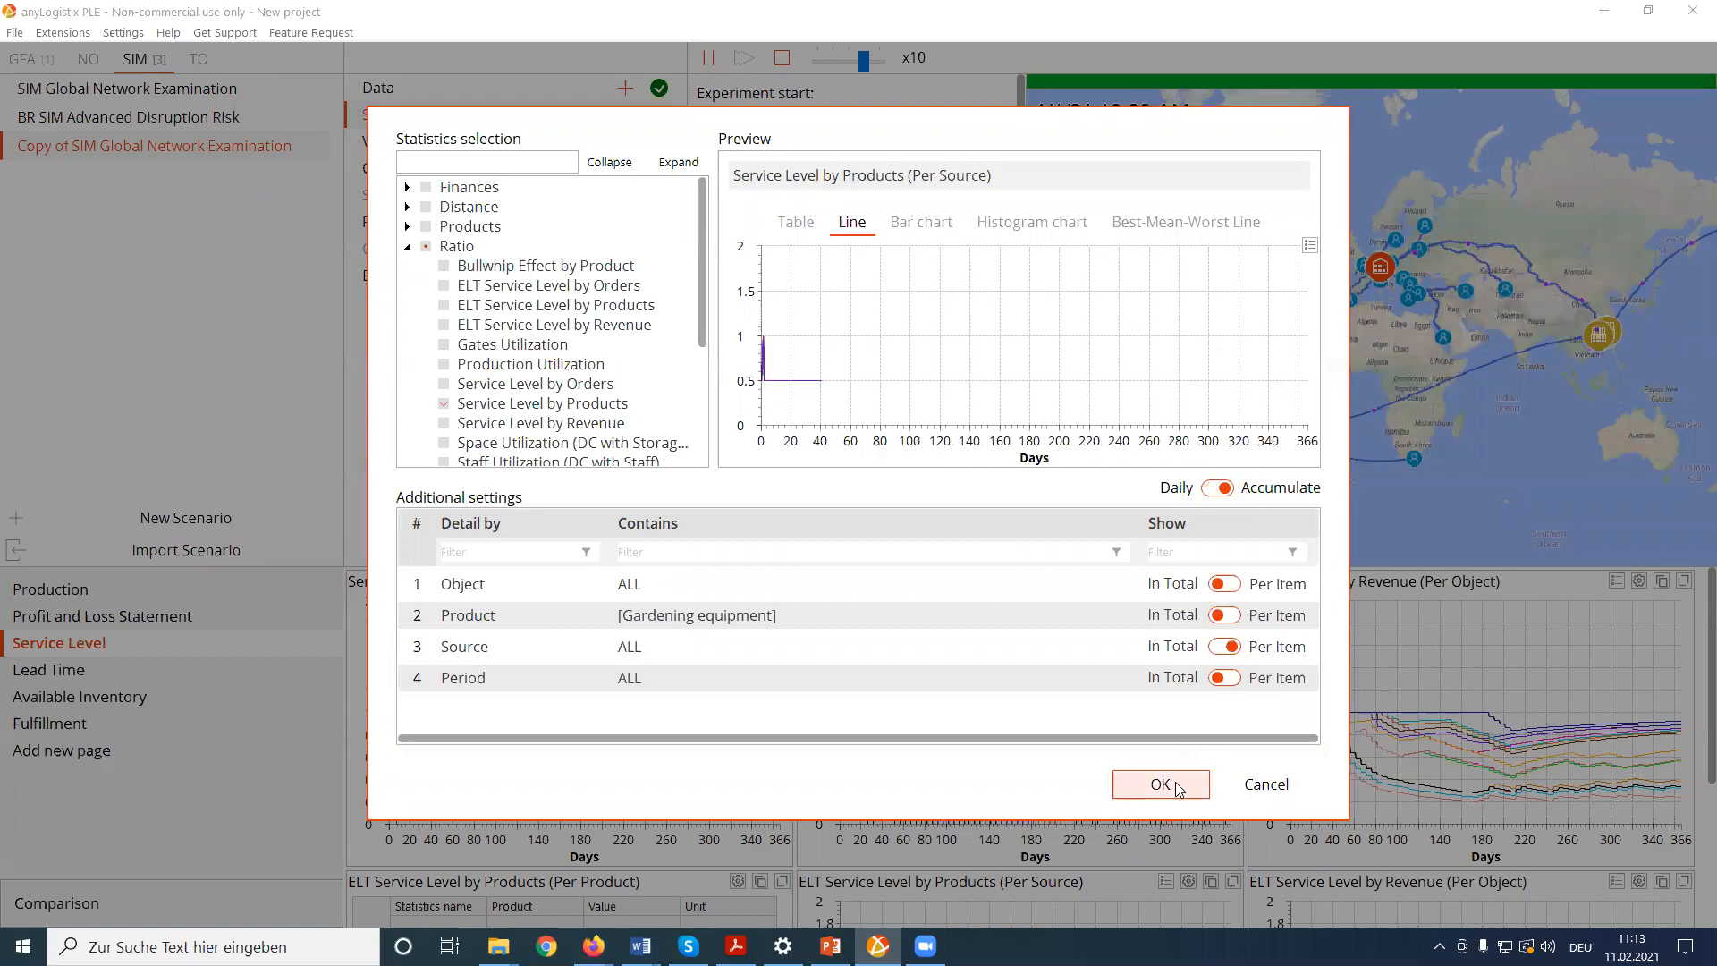
{"action": "left_click", "coordinate": [1162, 785]}
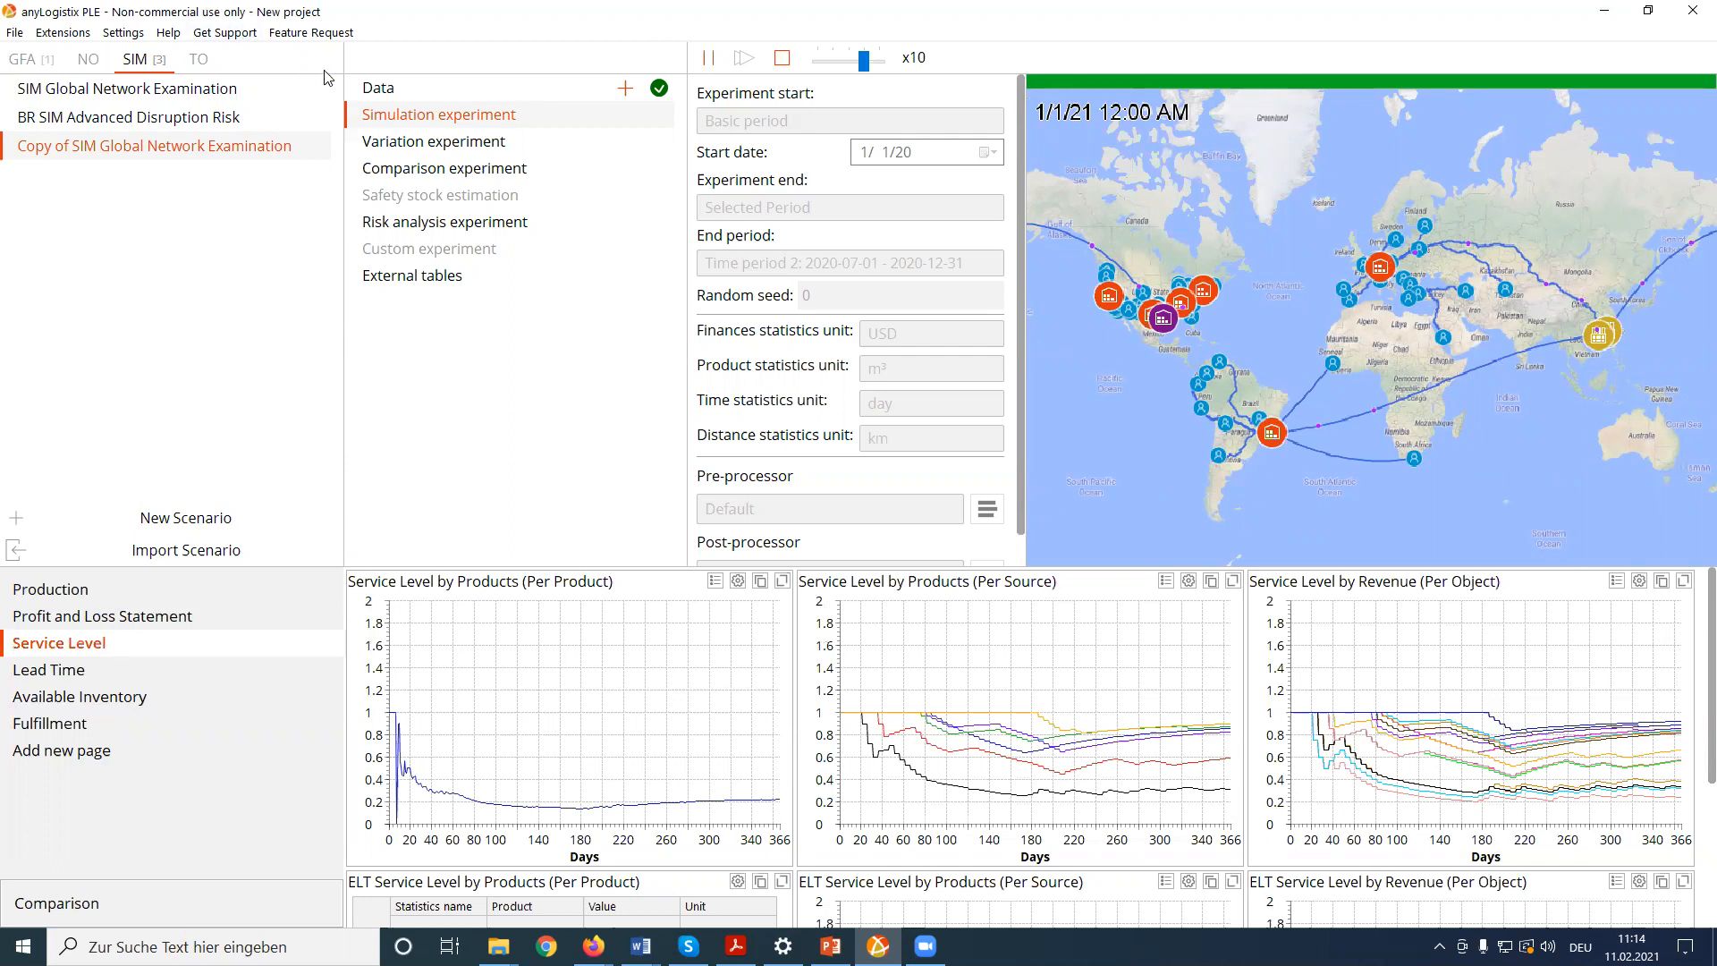
- Set the demand coefficient of the period starting 3/25/20 to 1 in the scenario data
{"action": "left_click", "coordinate": [381, 95]}
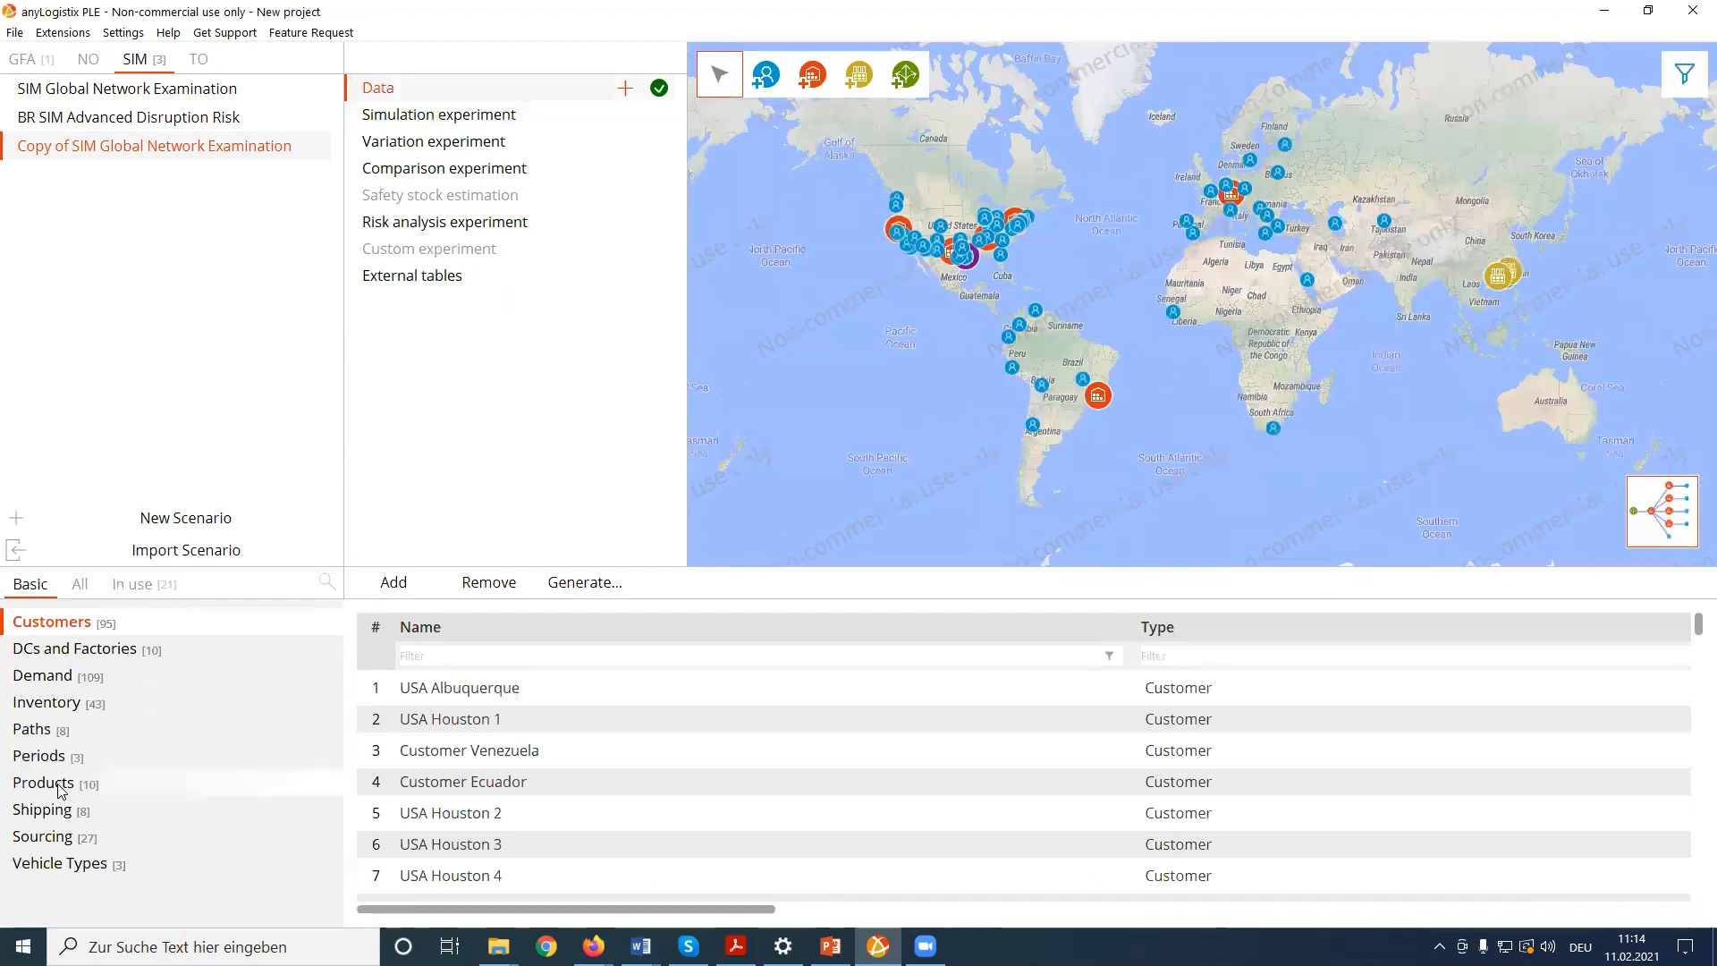
{"action": "left_click", "coordinate": [51, 758]}
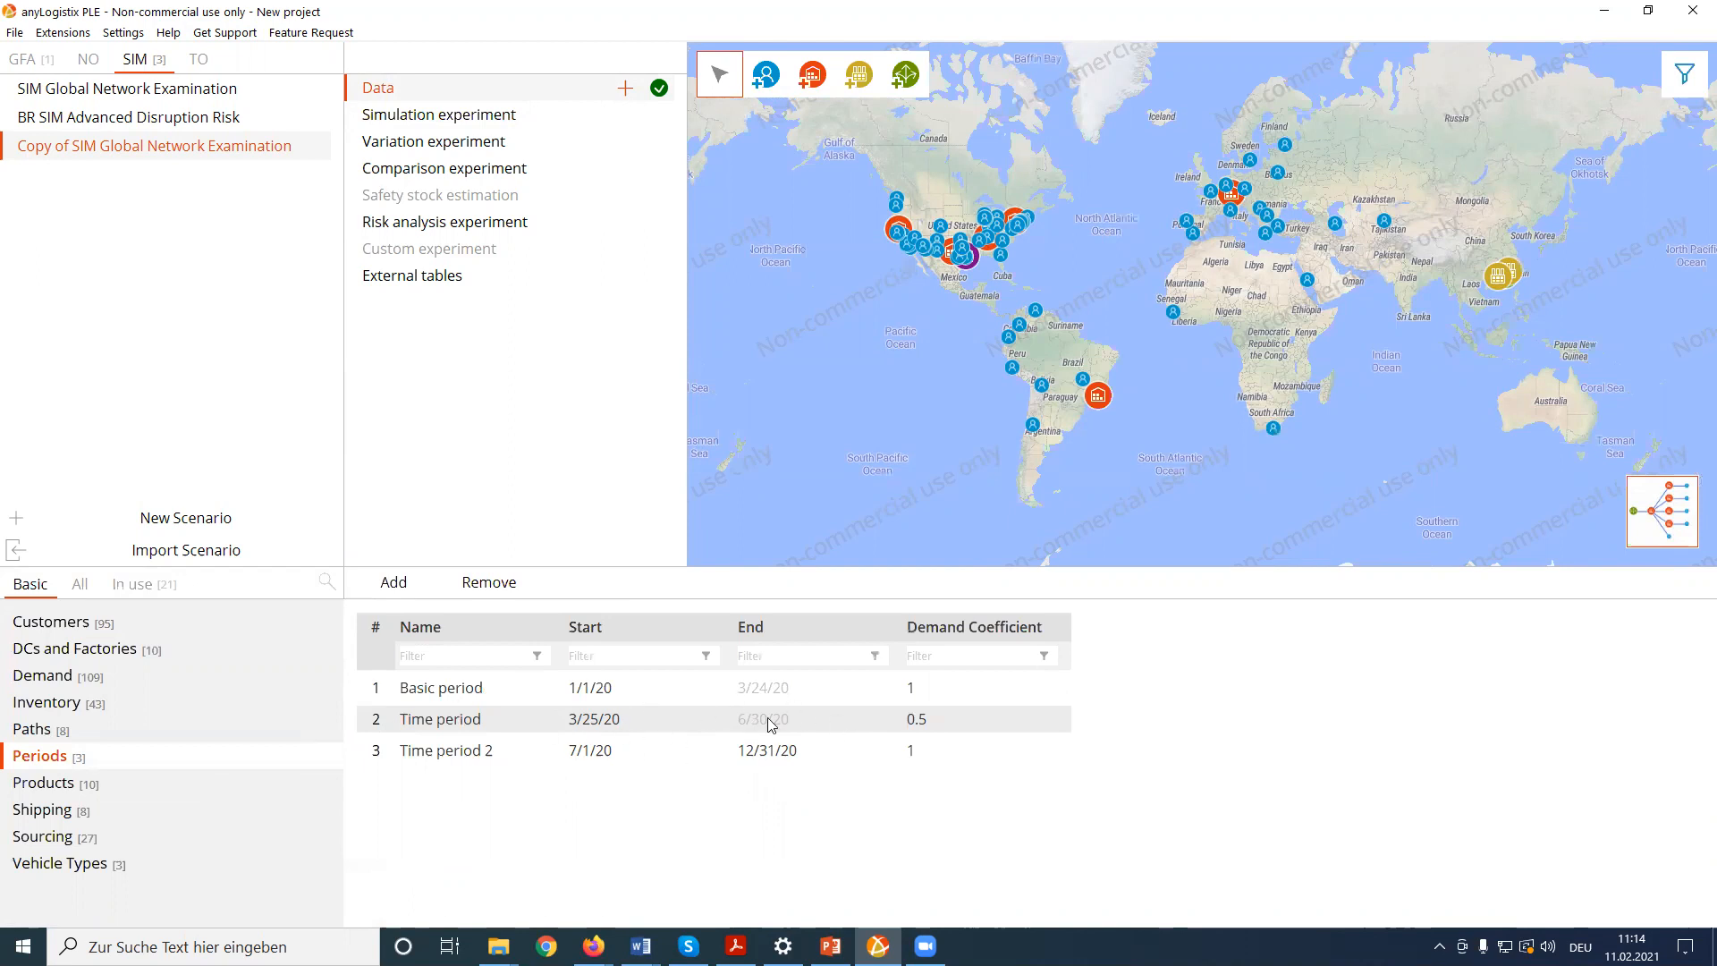
{"action": "double_click", "coordinate": [939, 718]}
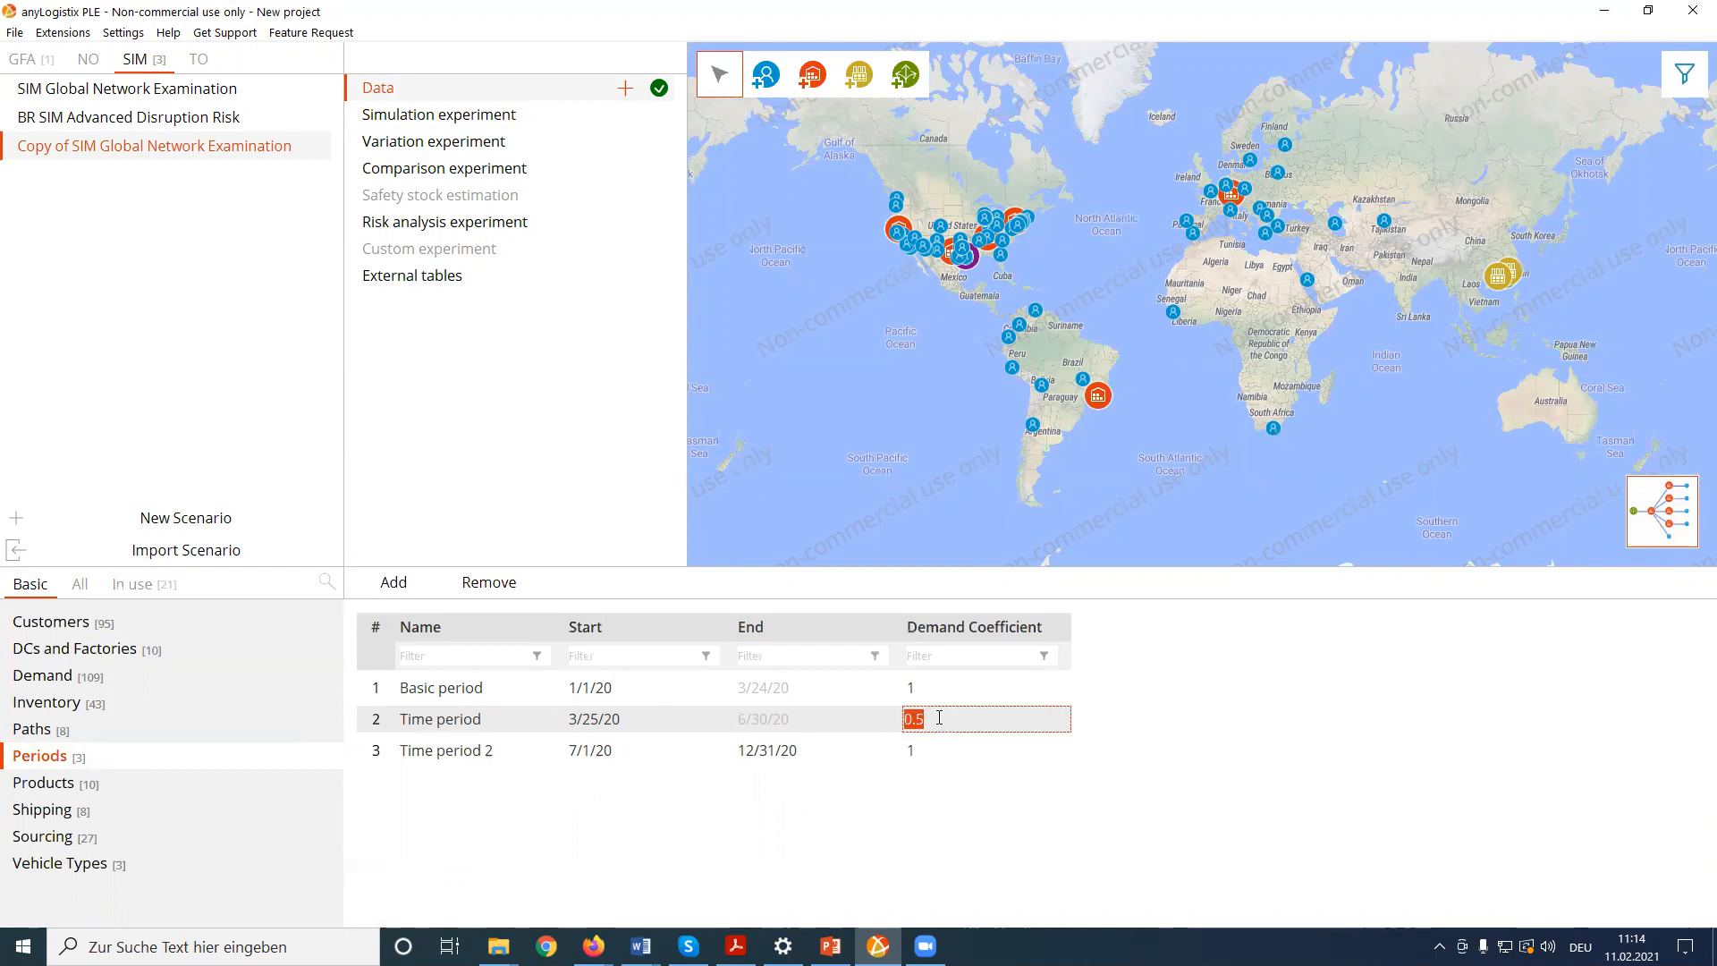
{"action": "type", "text": "1"}
{"action": "left_click", "coordinate": [1298, 748]}
- Set the occurrence time of the event that reopens the DC world facilities to a 45-day delay
{"action": "left_click", "coordinate": [143, 586]}
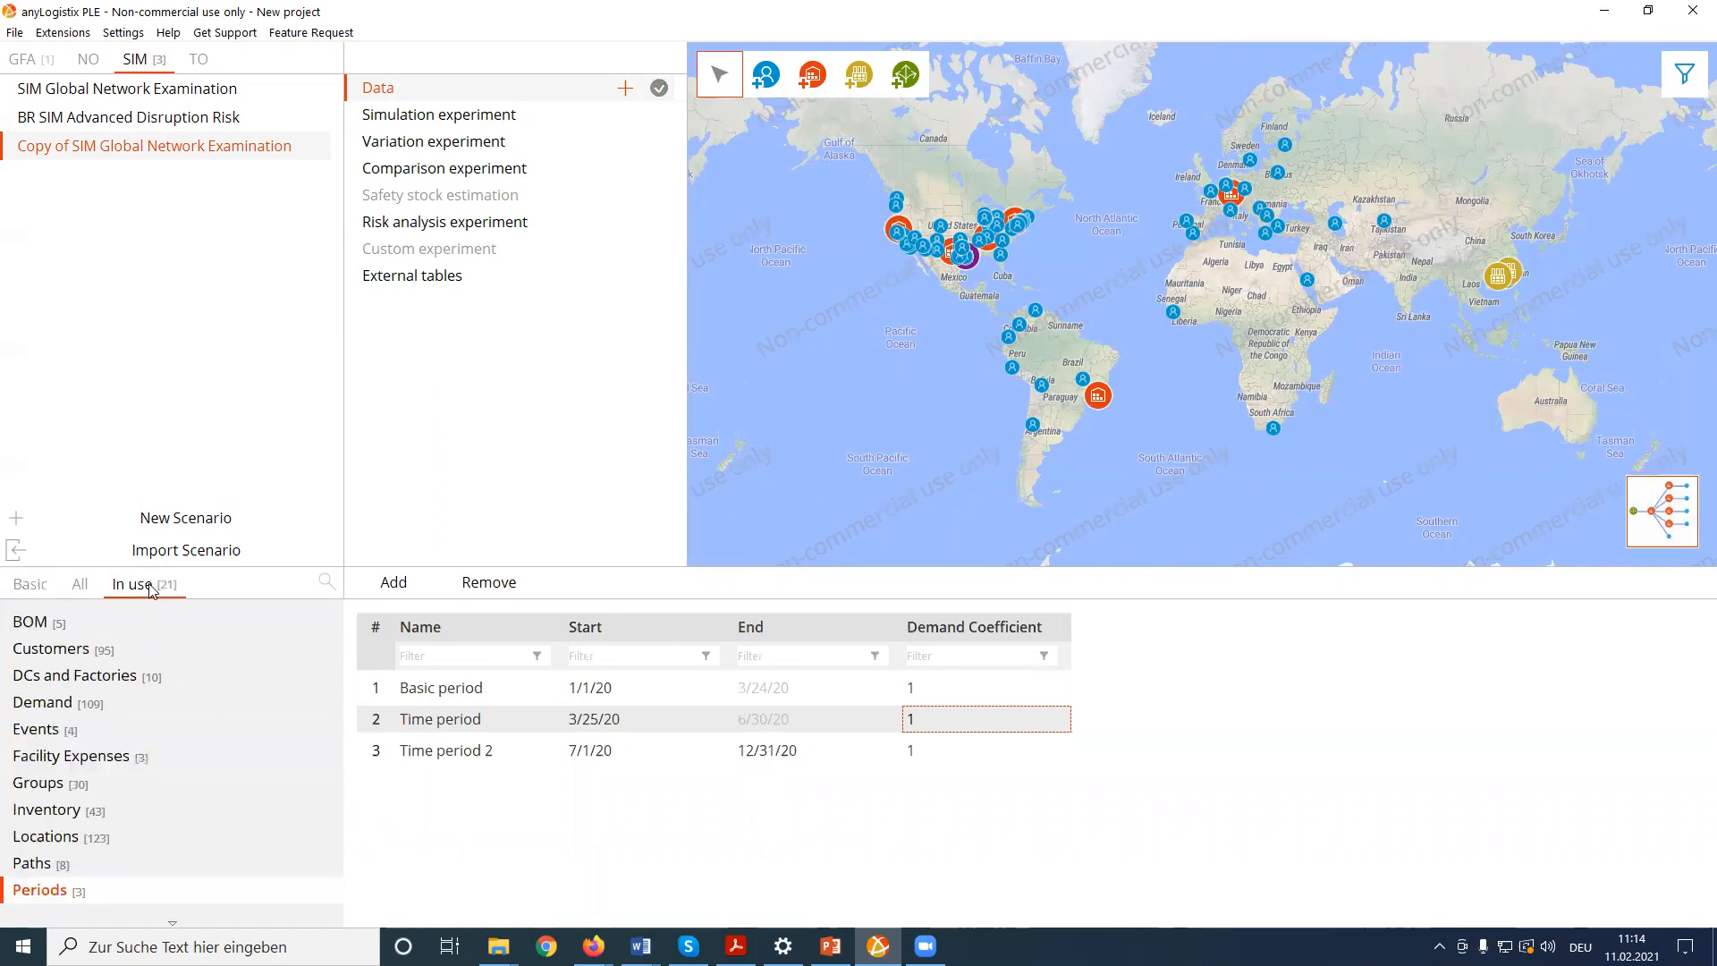
{"action": "left_click", "coordinate": [31, 740]}
{"action": "left_click_drag", "start_coordinate": [1039, 901], "coordinate": [1292, 907]}
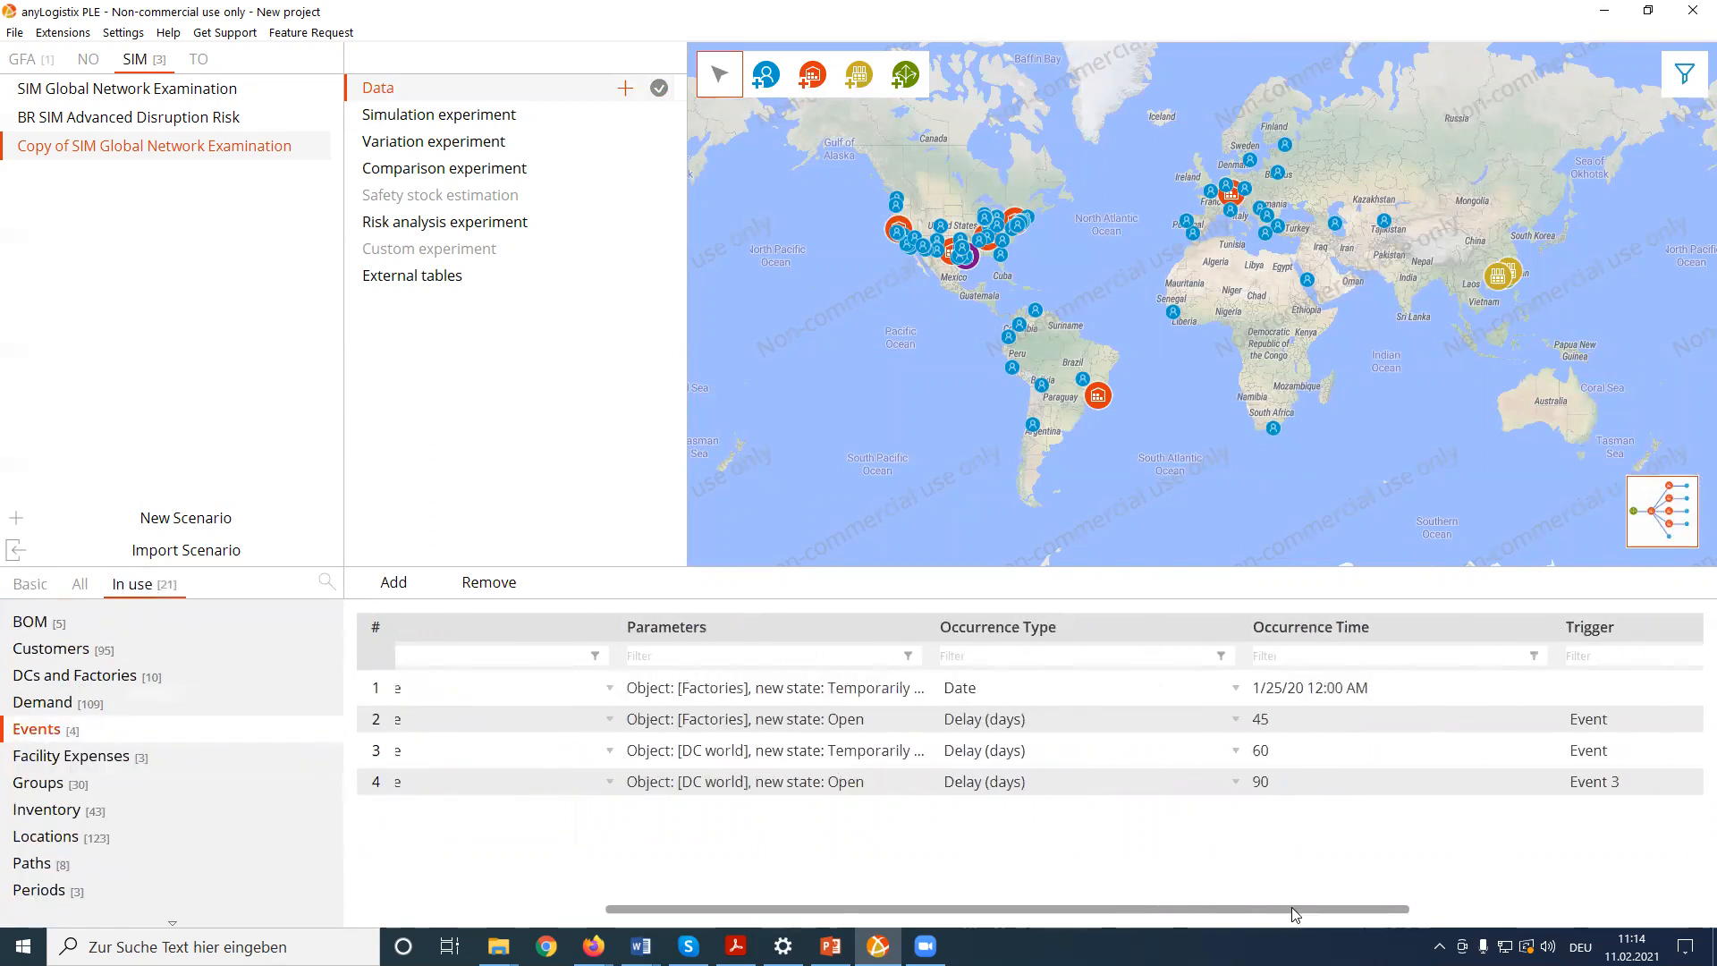
{"action": "double_click", "coordinate": [1274, 784]}
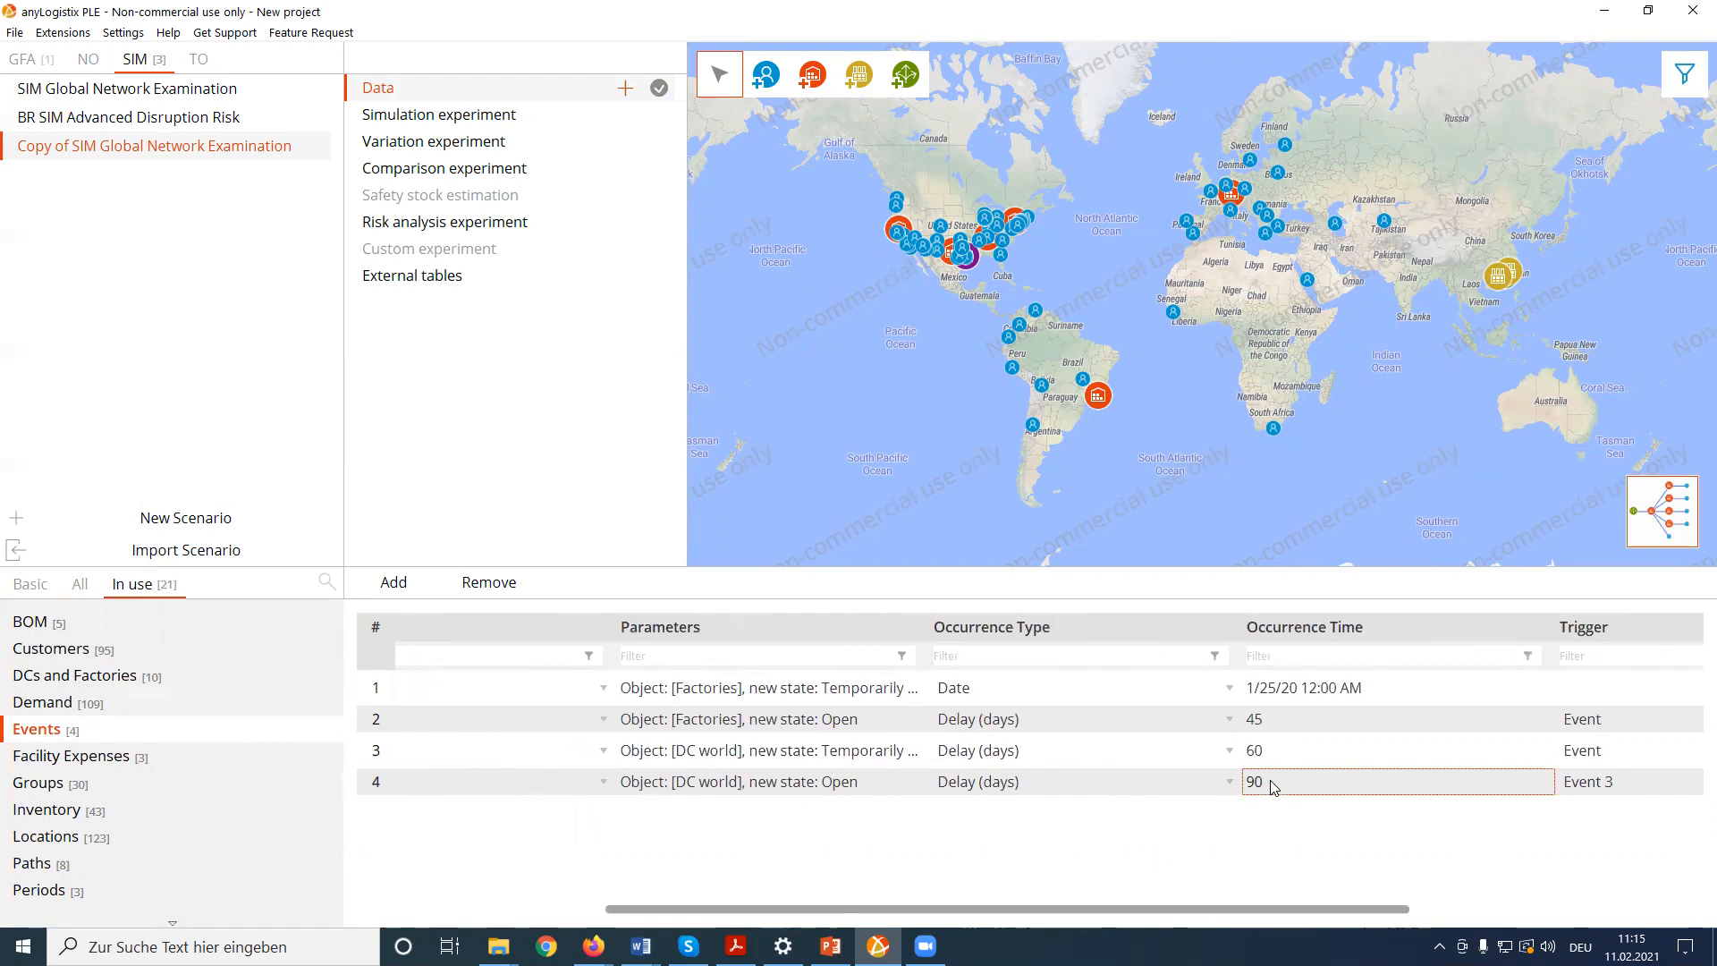
{"action": "type", "text": "45"}
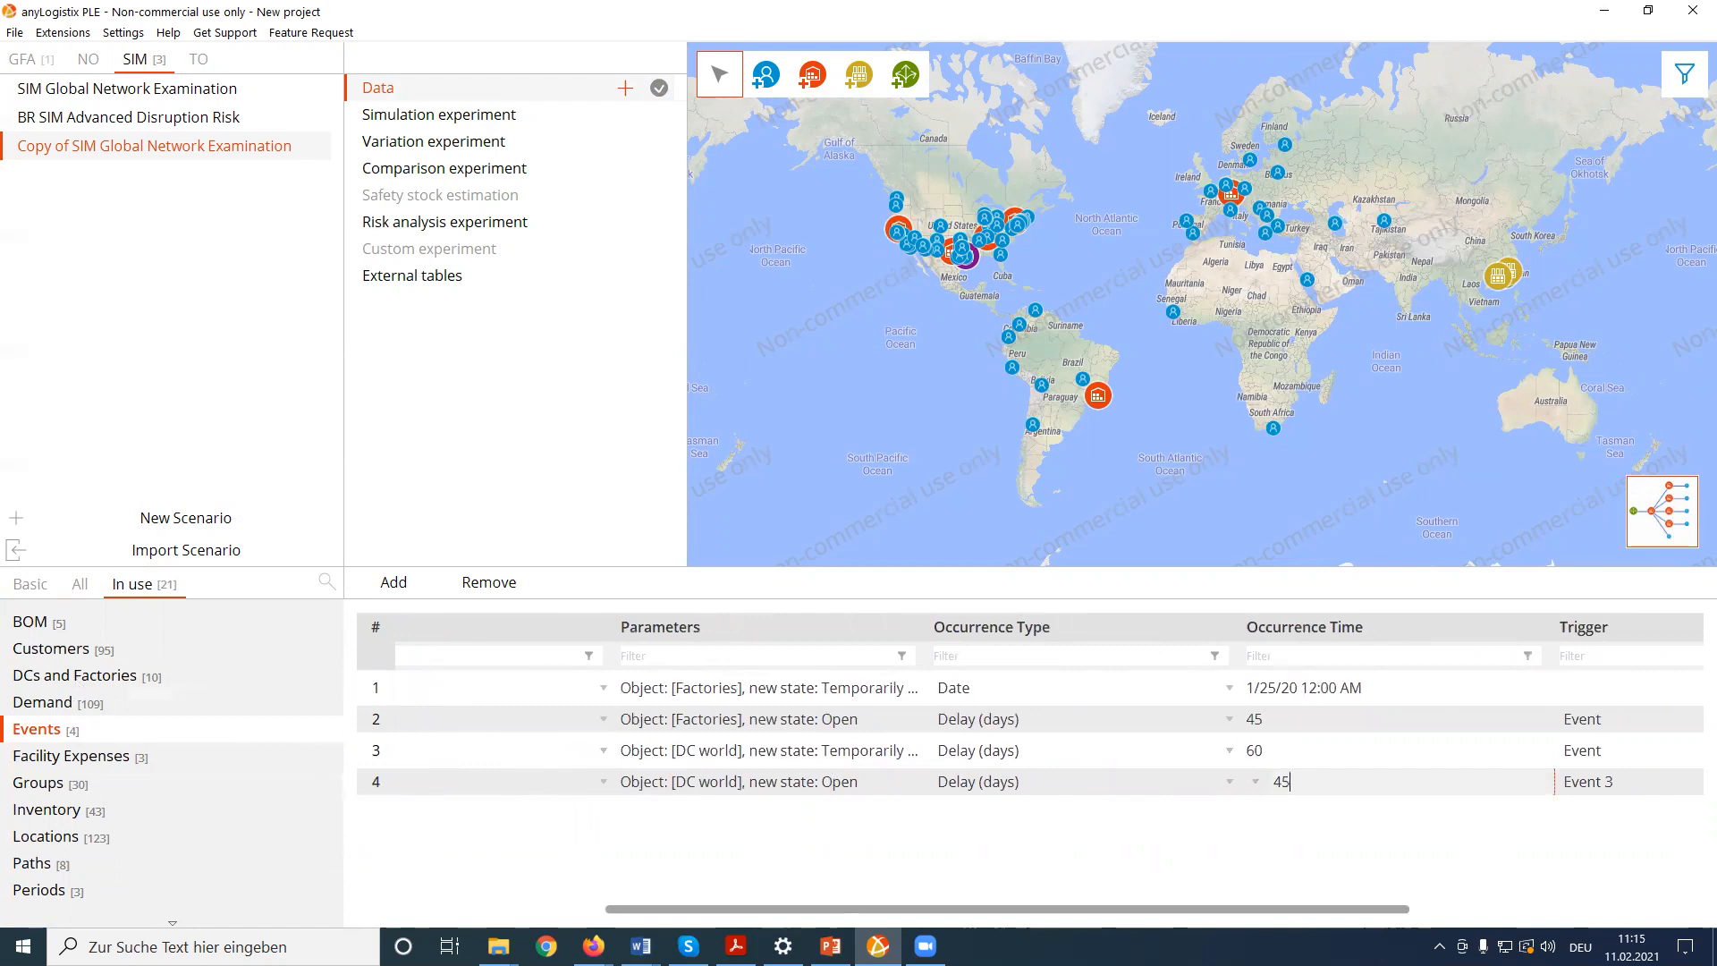
{"action": "key", "text": "Return"}
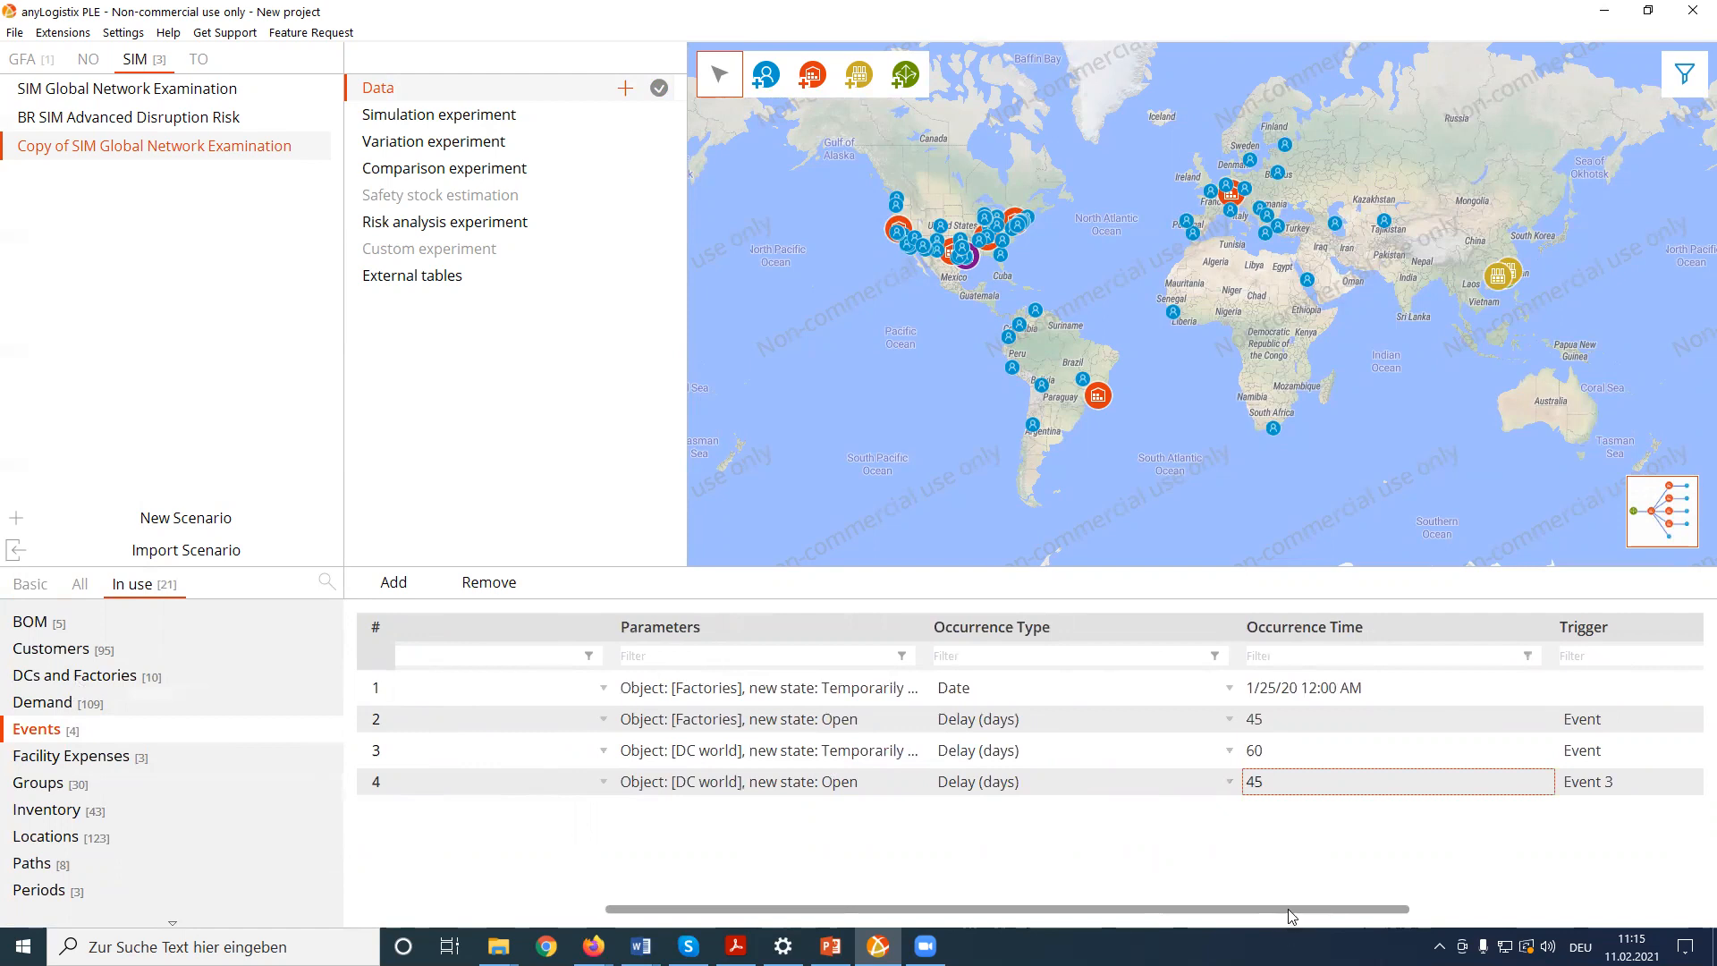
{"action": "left_click_drag", "start_coordinate": [1290, 914], "coordinate": [1181, 907]}
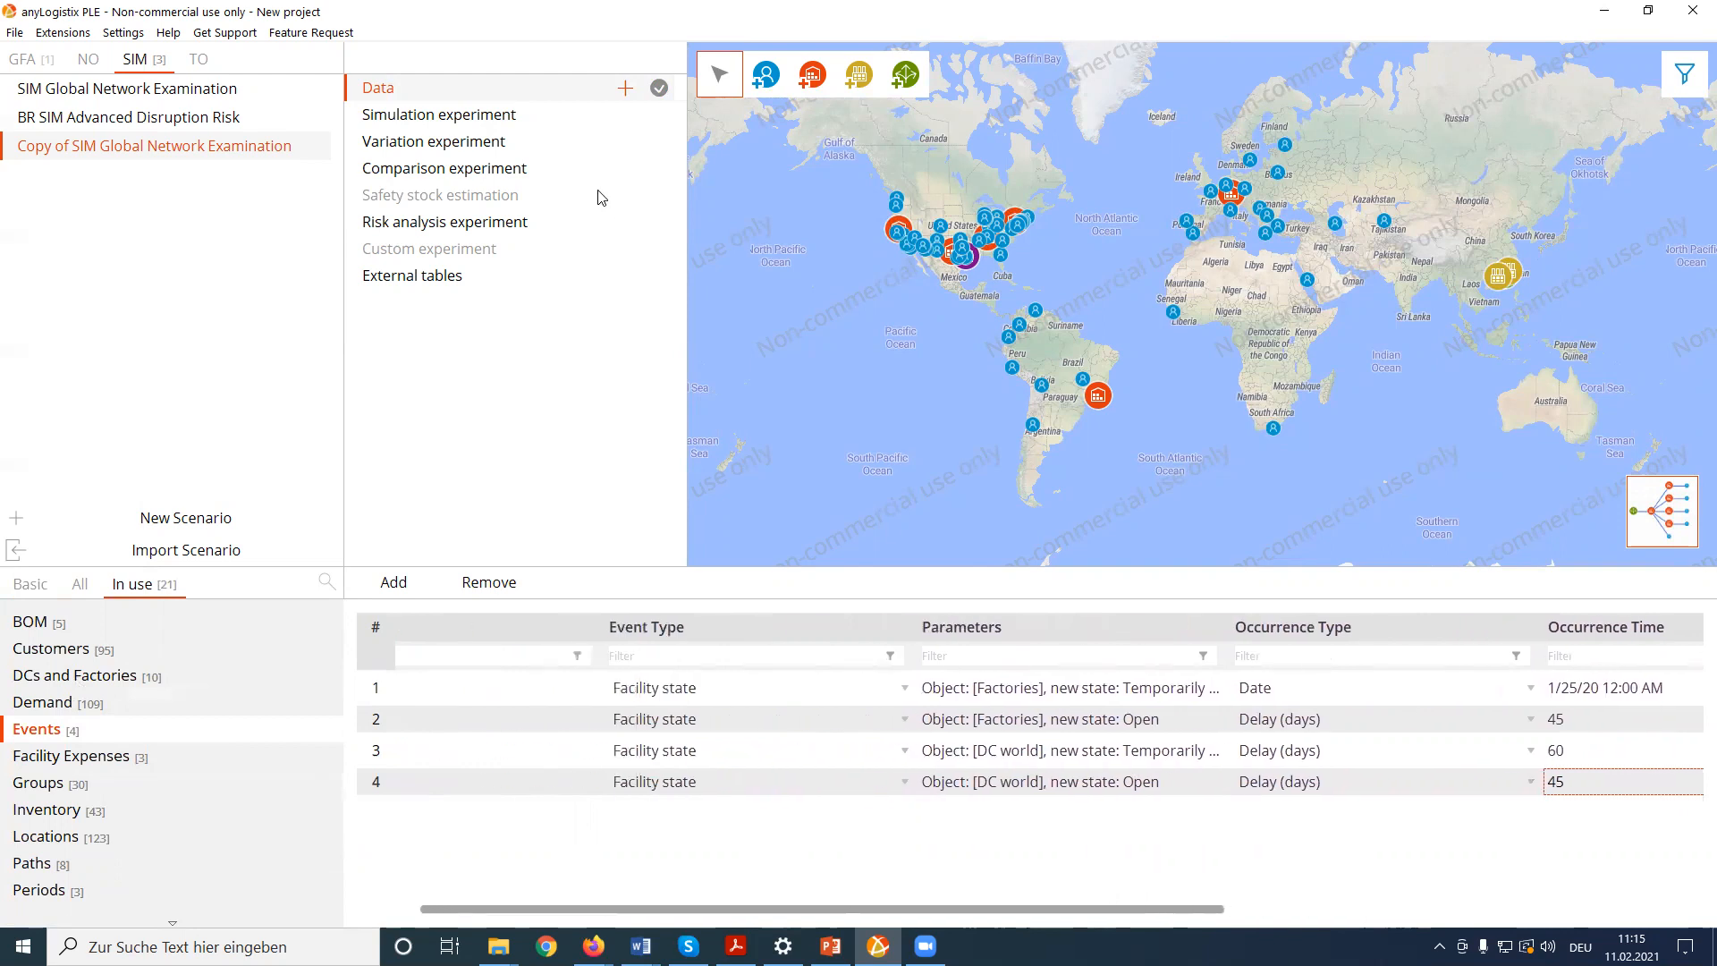
- End the completed simulation run and save its statistics under the simulation experiment
{"action": "left_click", "coordinate": [495, 113]}
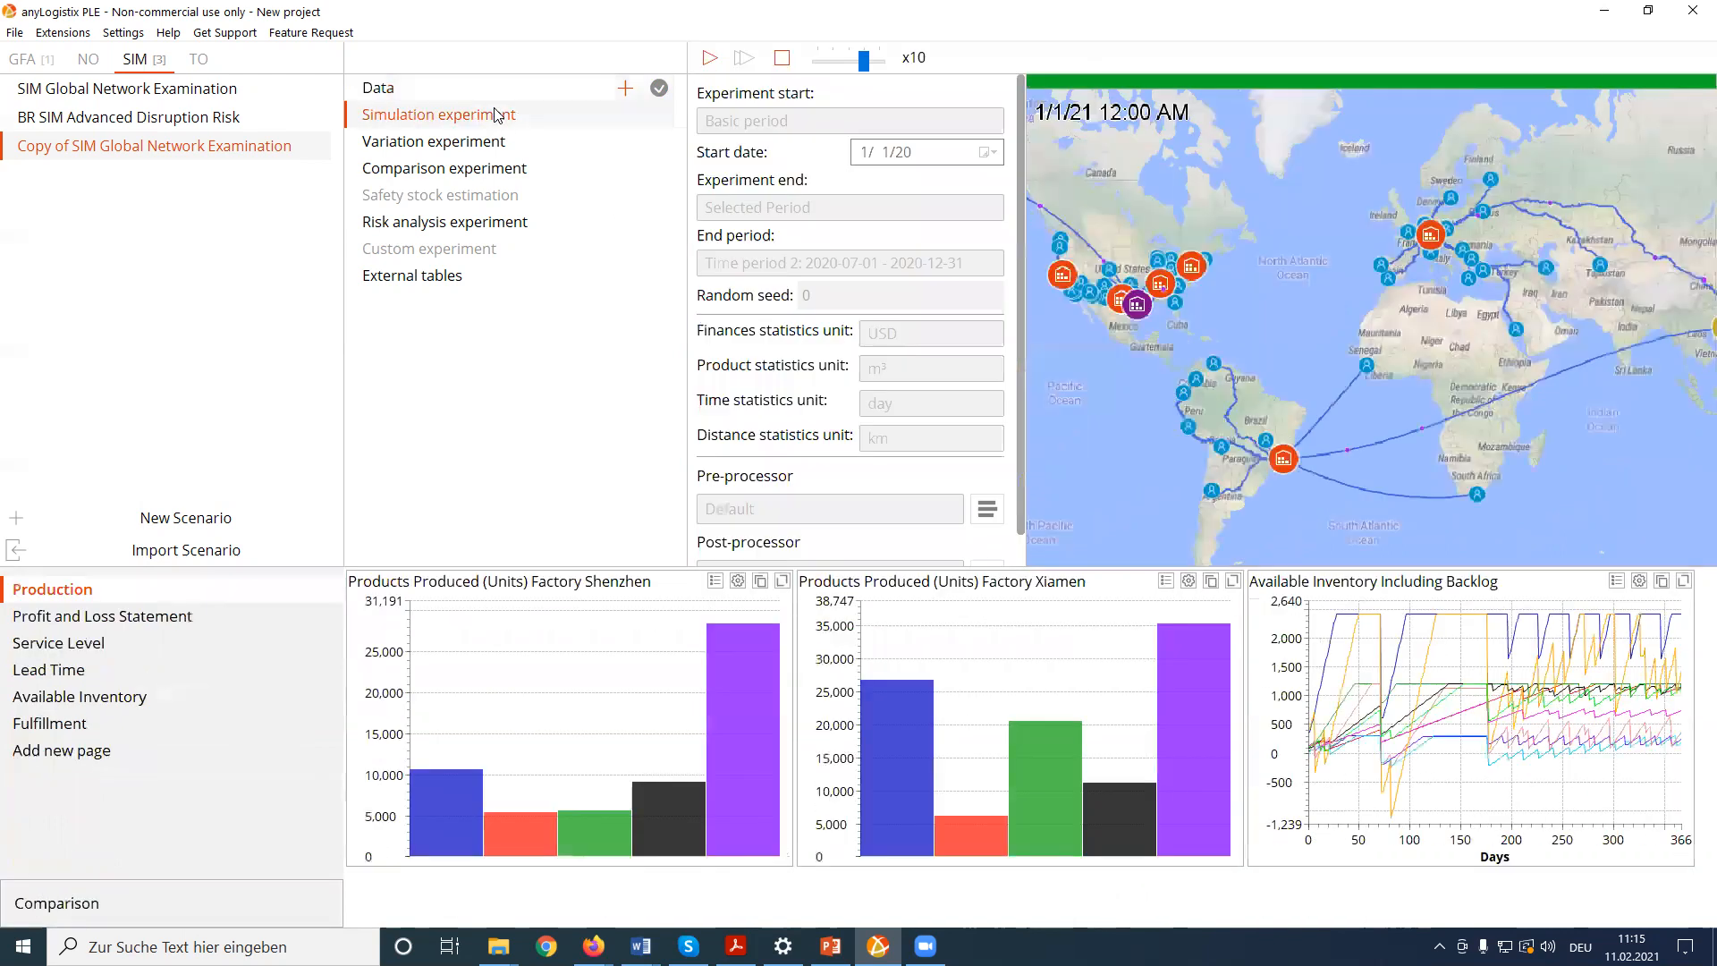
{"action": "left_click", "coordinate": [783, 58]}
{"action": "left_click", "coordinate": [867, 489]}
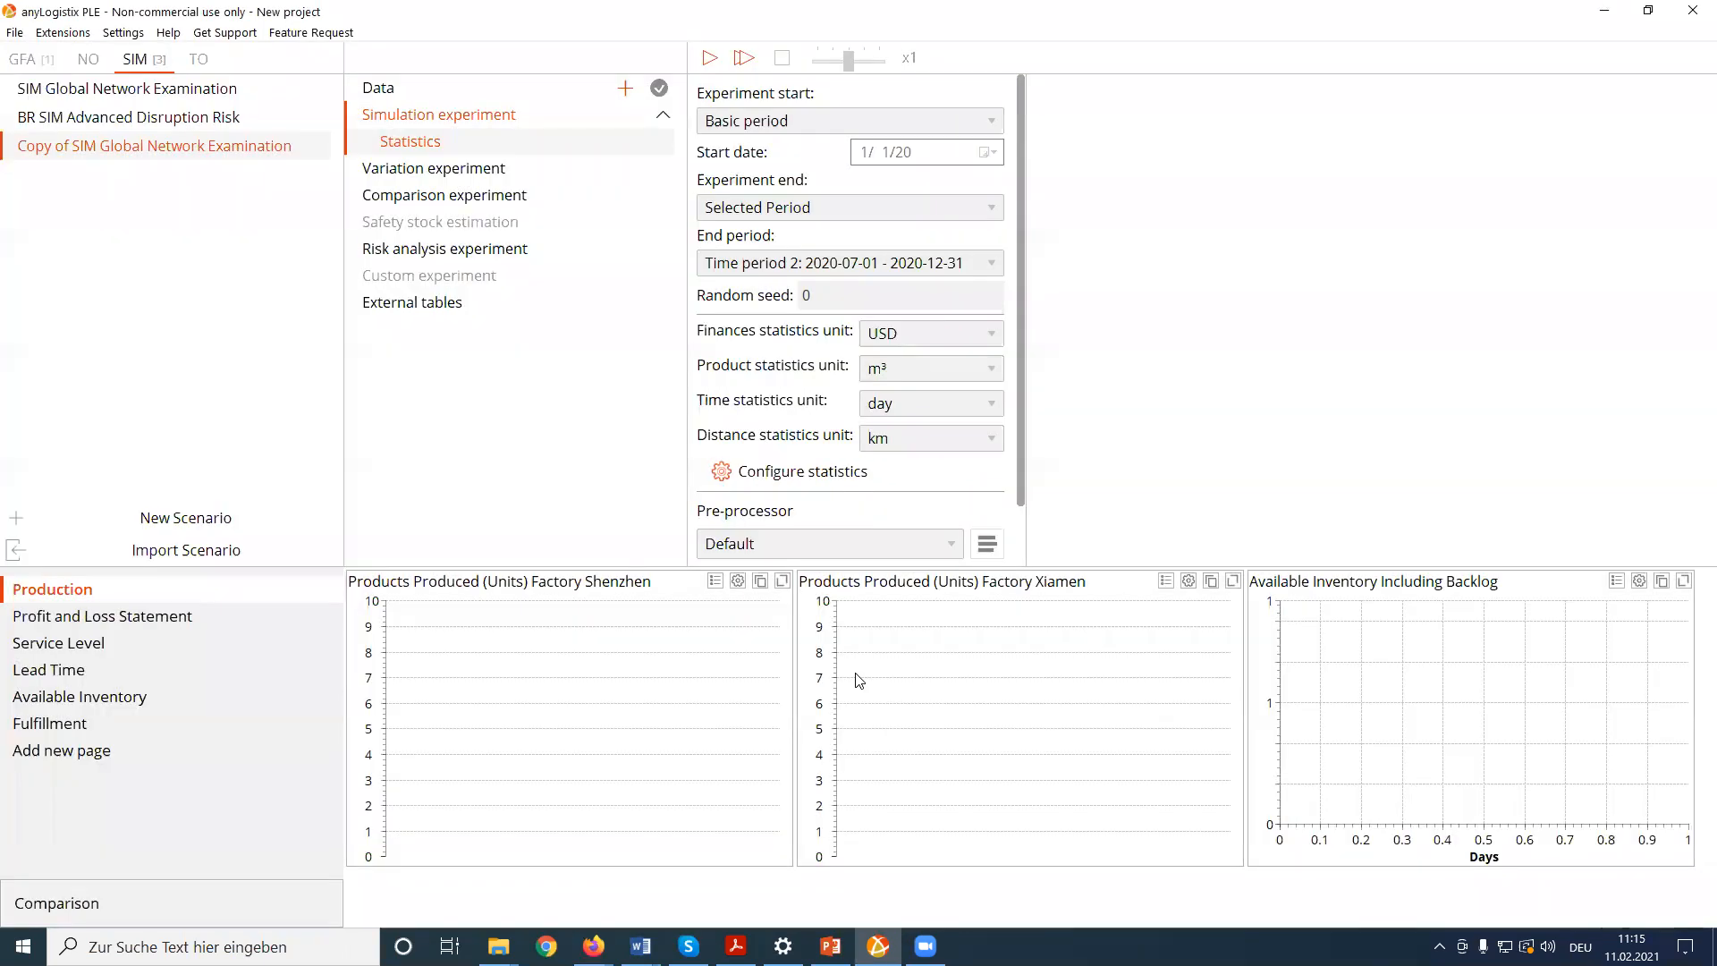
- Run the simulation experiment with the changed data at maximum speed
{"action": "left_click", "coordinate": [391, 93]}
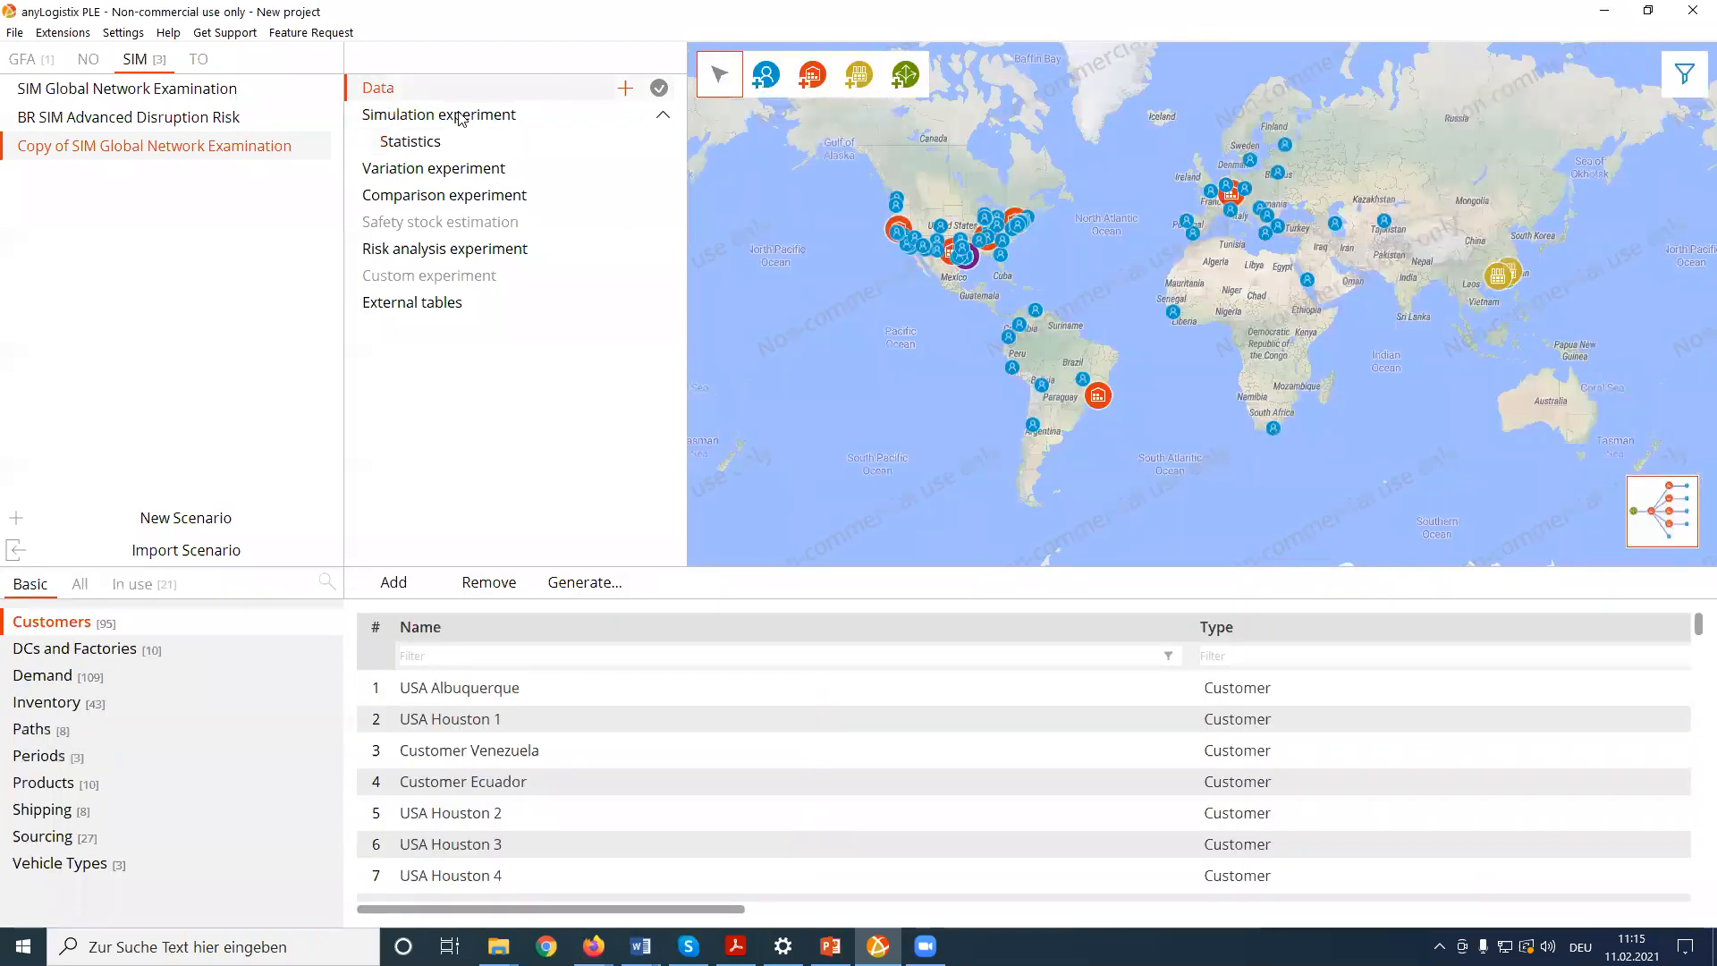
{"action": "left_click", "coordinate": [458, 119]}
{"action": "left_click", "coordinate": [710, 58]}
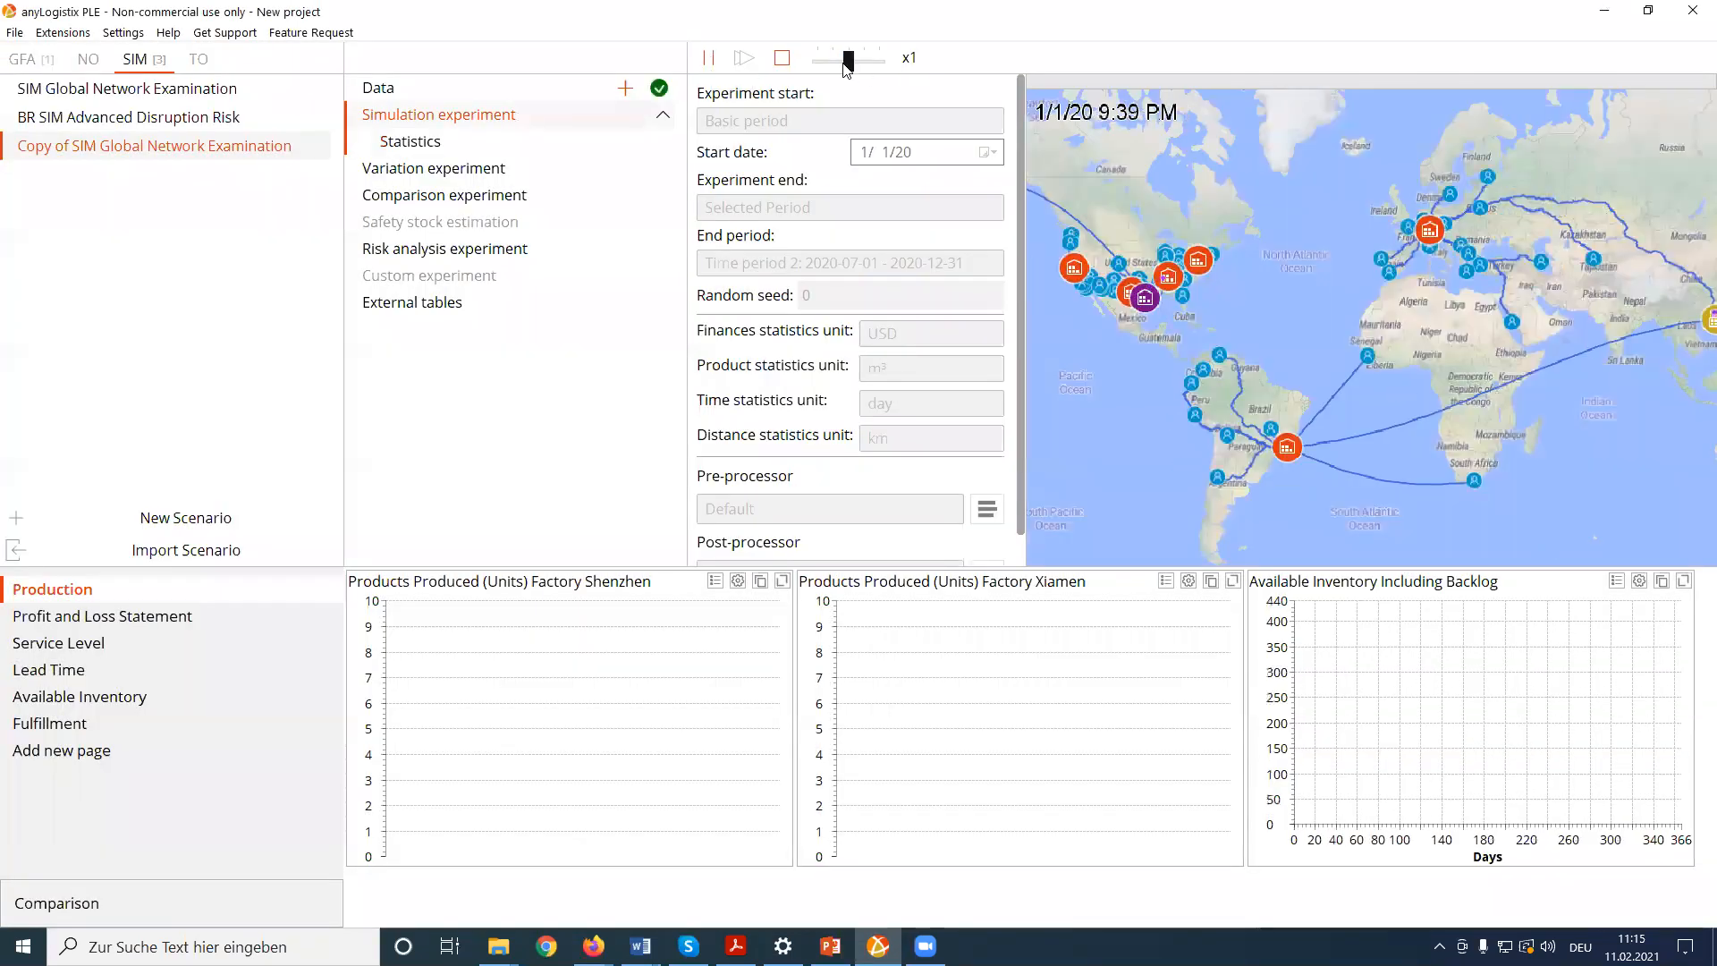
{"action": "left_click_drag", "start_coordinate": [847, 60], "coordinate": [897, 70]}
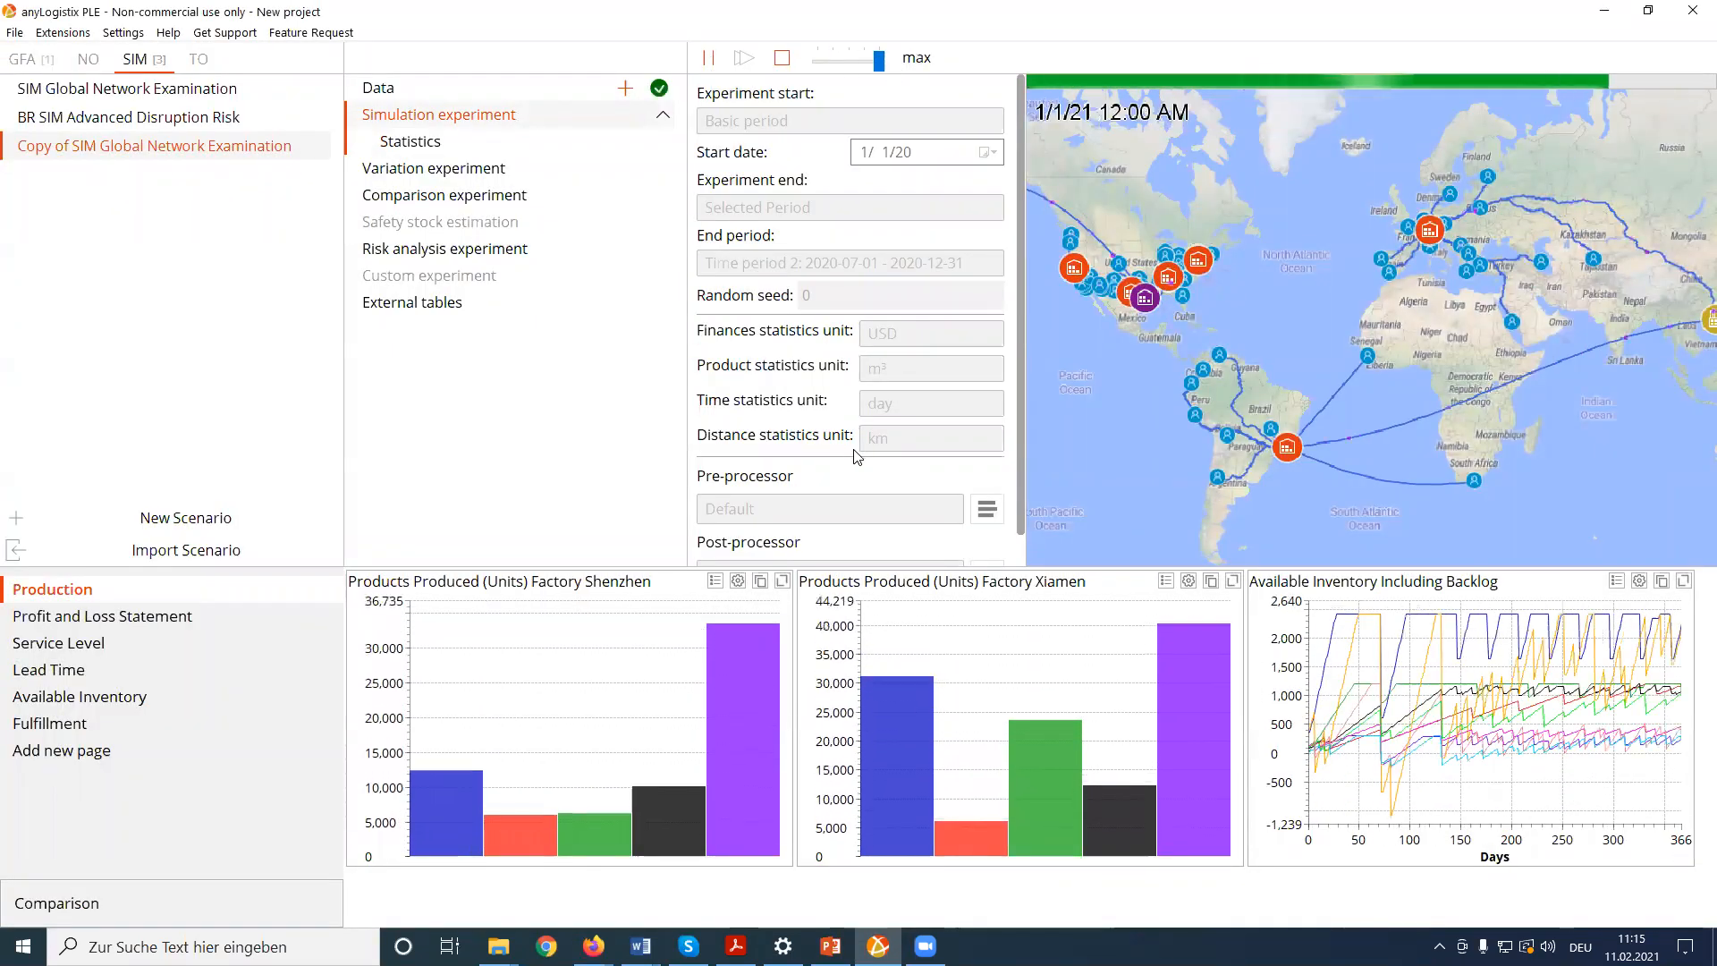
- Examine the new run's Service Level and Profit and Loss Statement, and compare its profit and costs with the previous run's saved statistics
{"action": "left_click", "coordinate": [102, 645]}
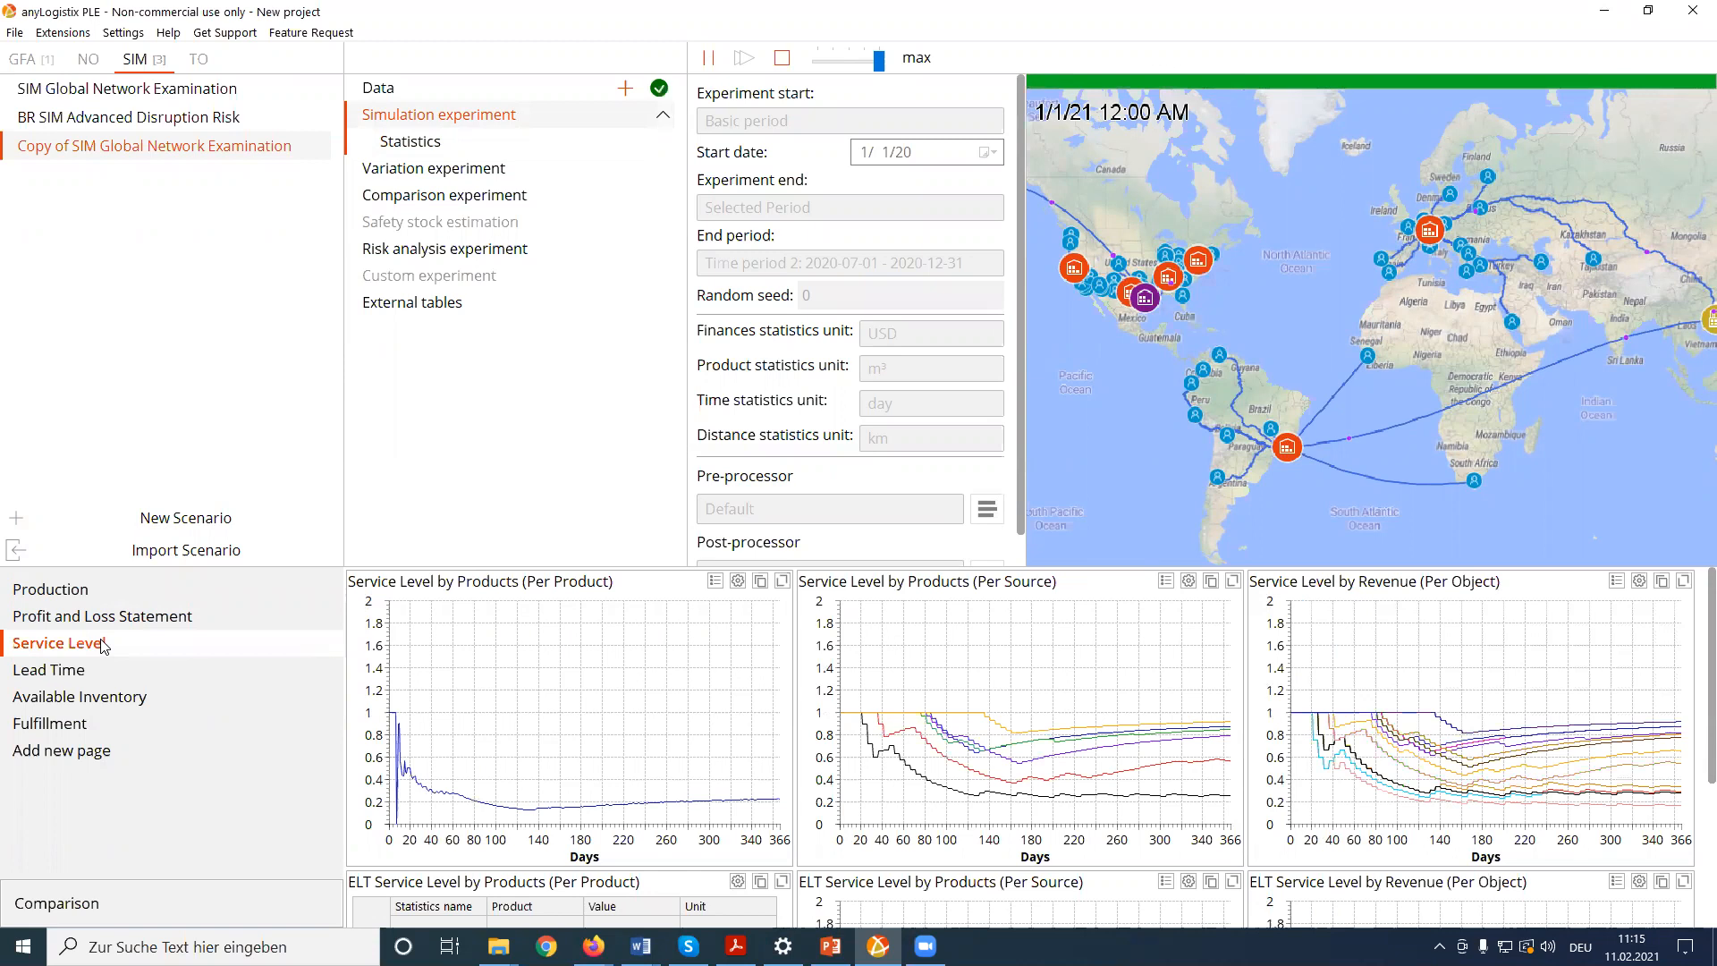
{"action": "left_click", "coordinate": [143, 623]}
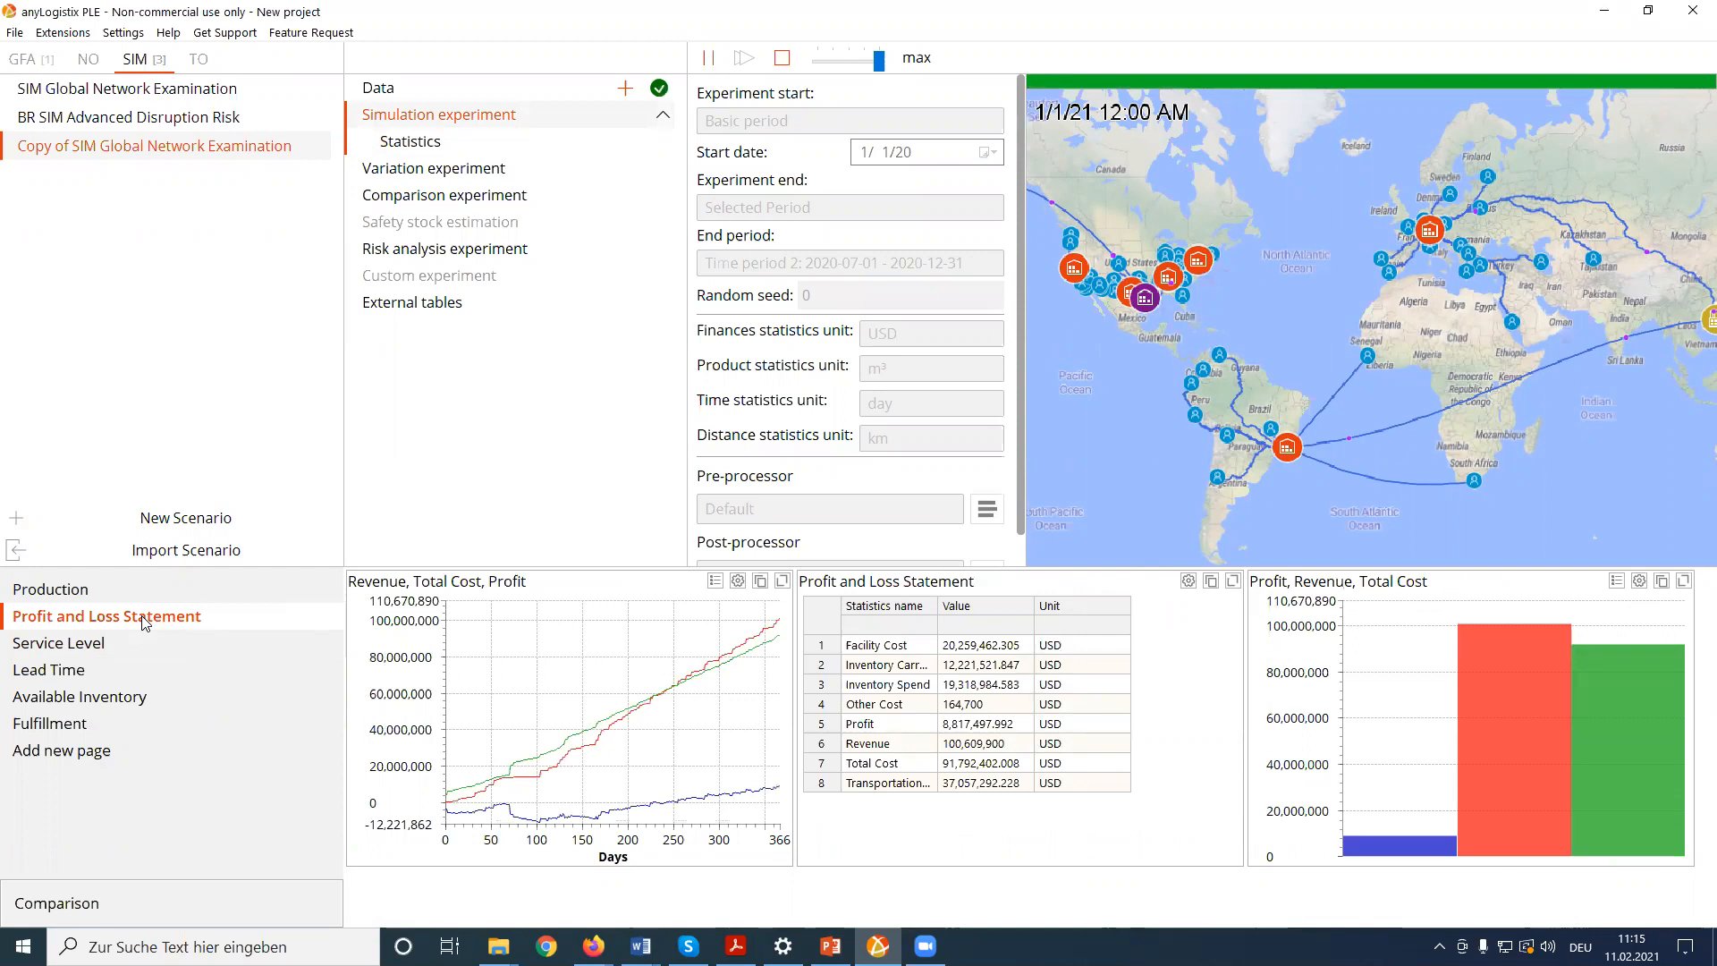
{"action": "left_click", "coordinate": [955, 728]}
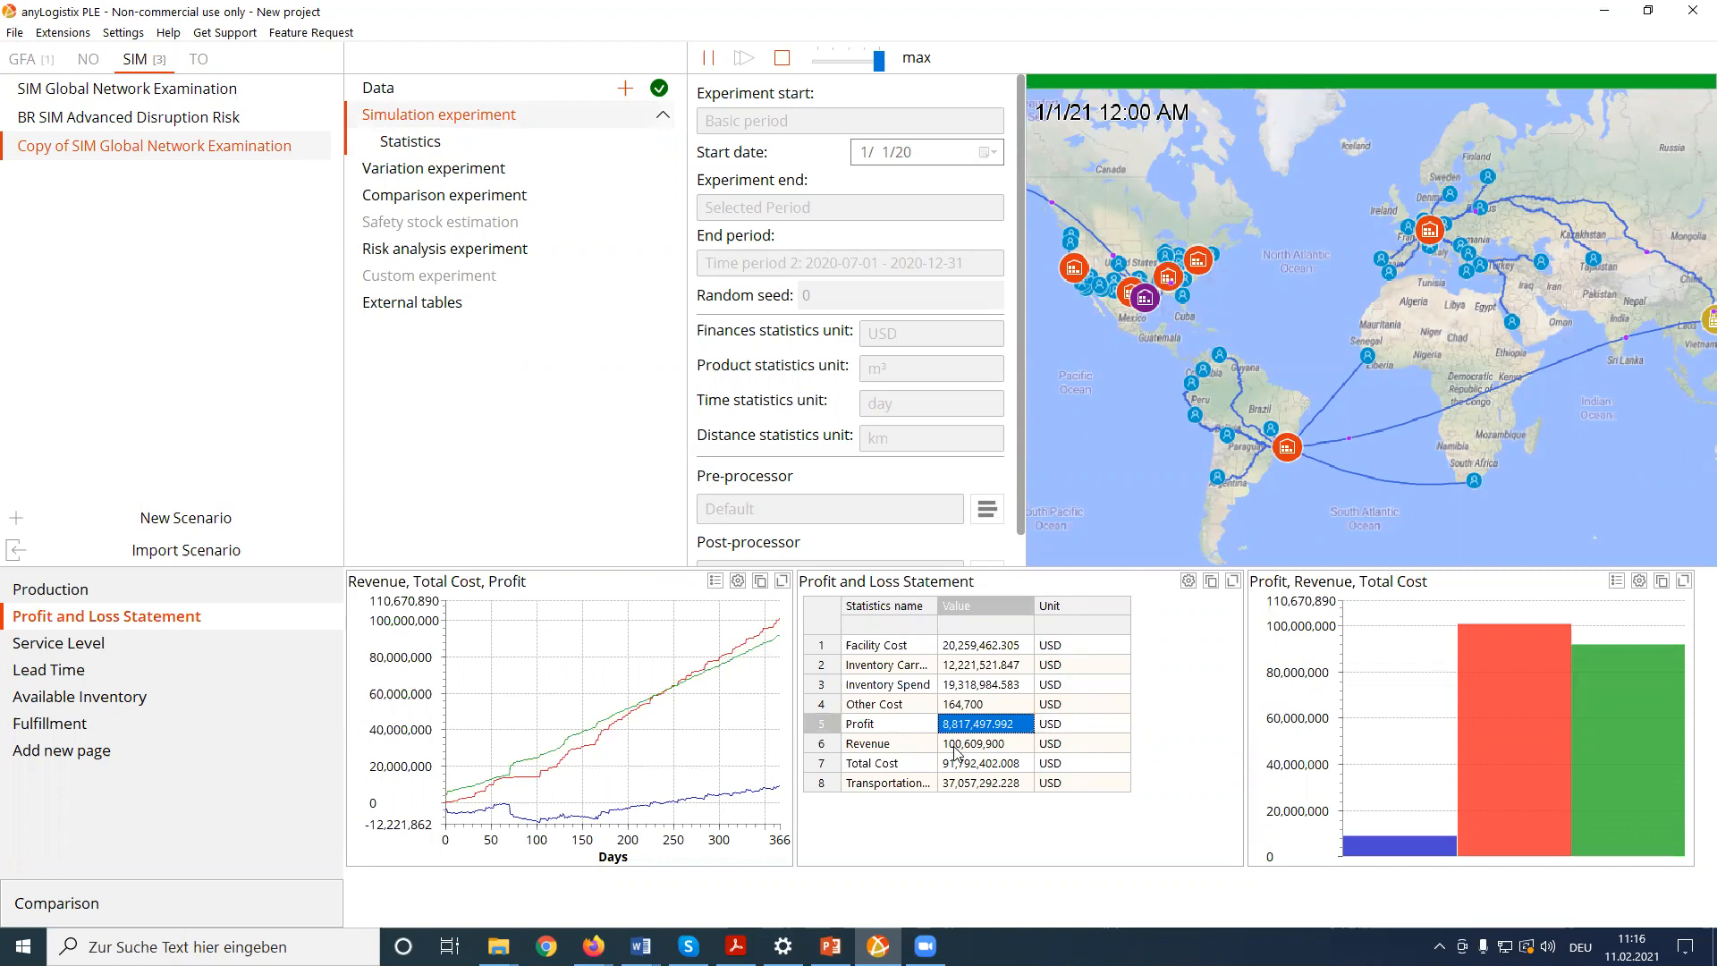
{"action": "left_click", "coordinate": [954, 767]}
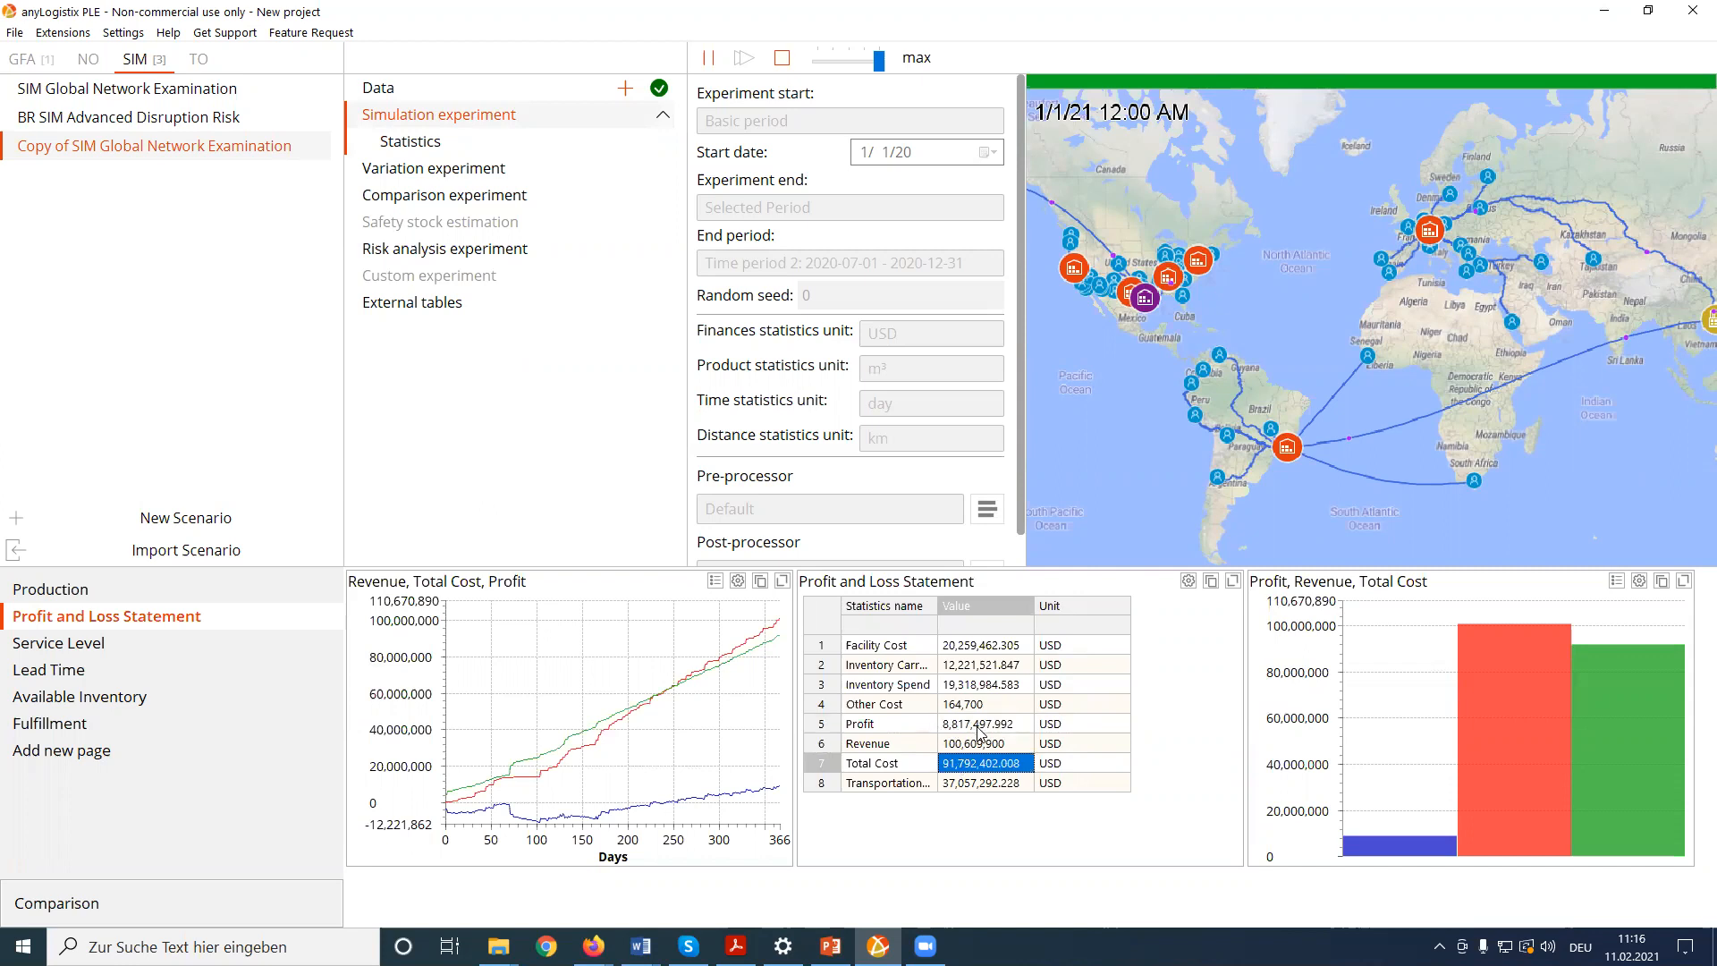
{"action": "left_click", "coordinate": [436, 145]}
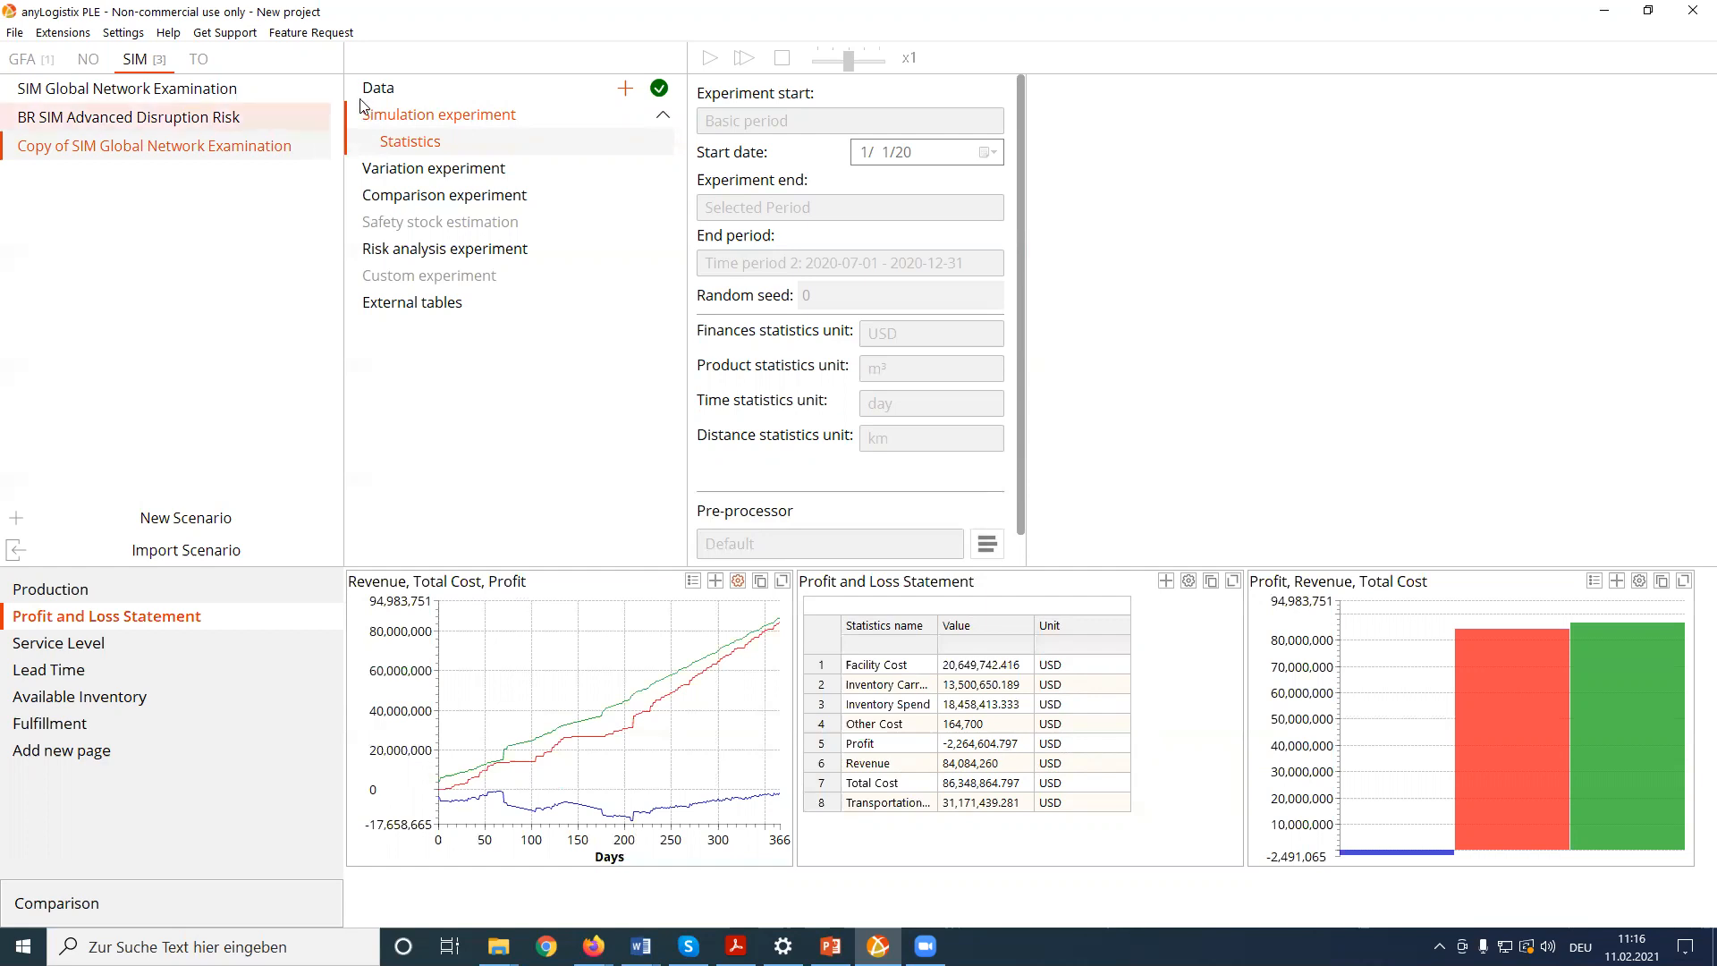
{"action": "left_click", "coordinate": [488, 126]}
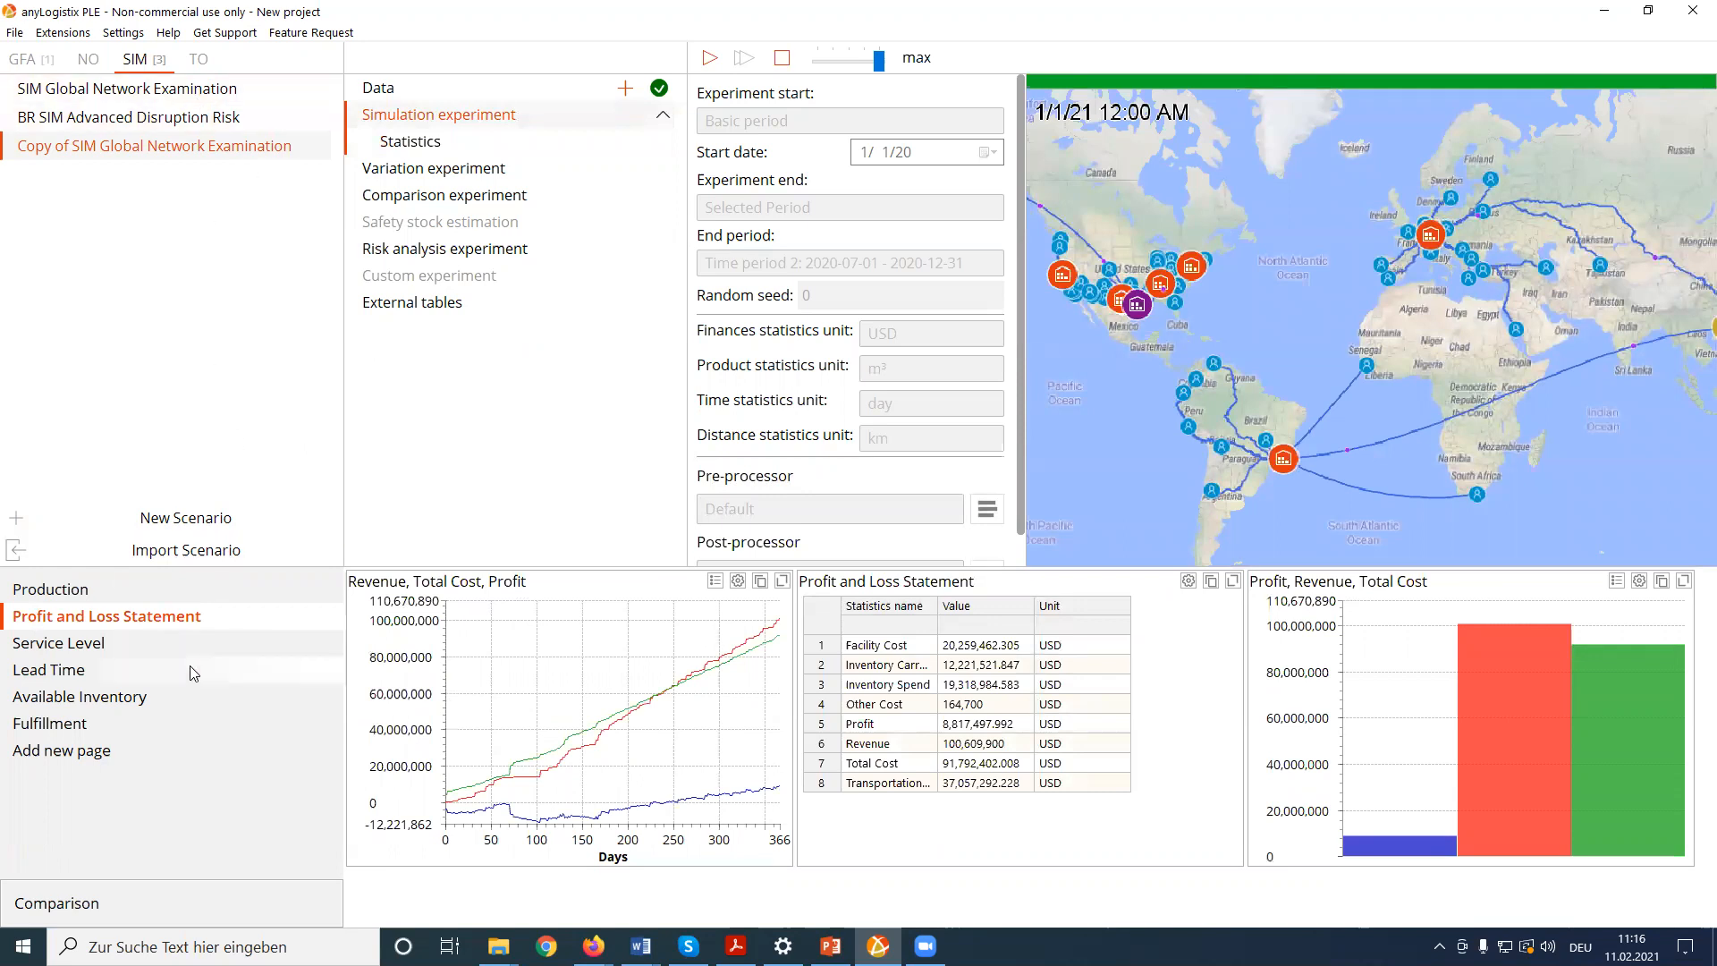
- Examine the occurrence times of the events that close and reopen the factories and DC world facilities in the copied scenario's data
{"action": "left_click", "coordinate": [390, 88]}
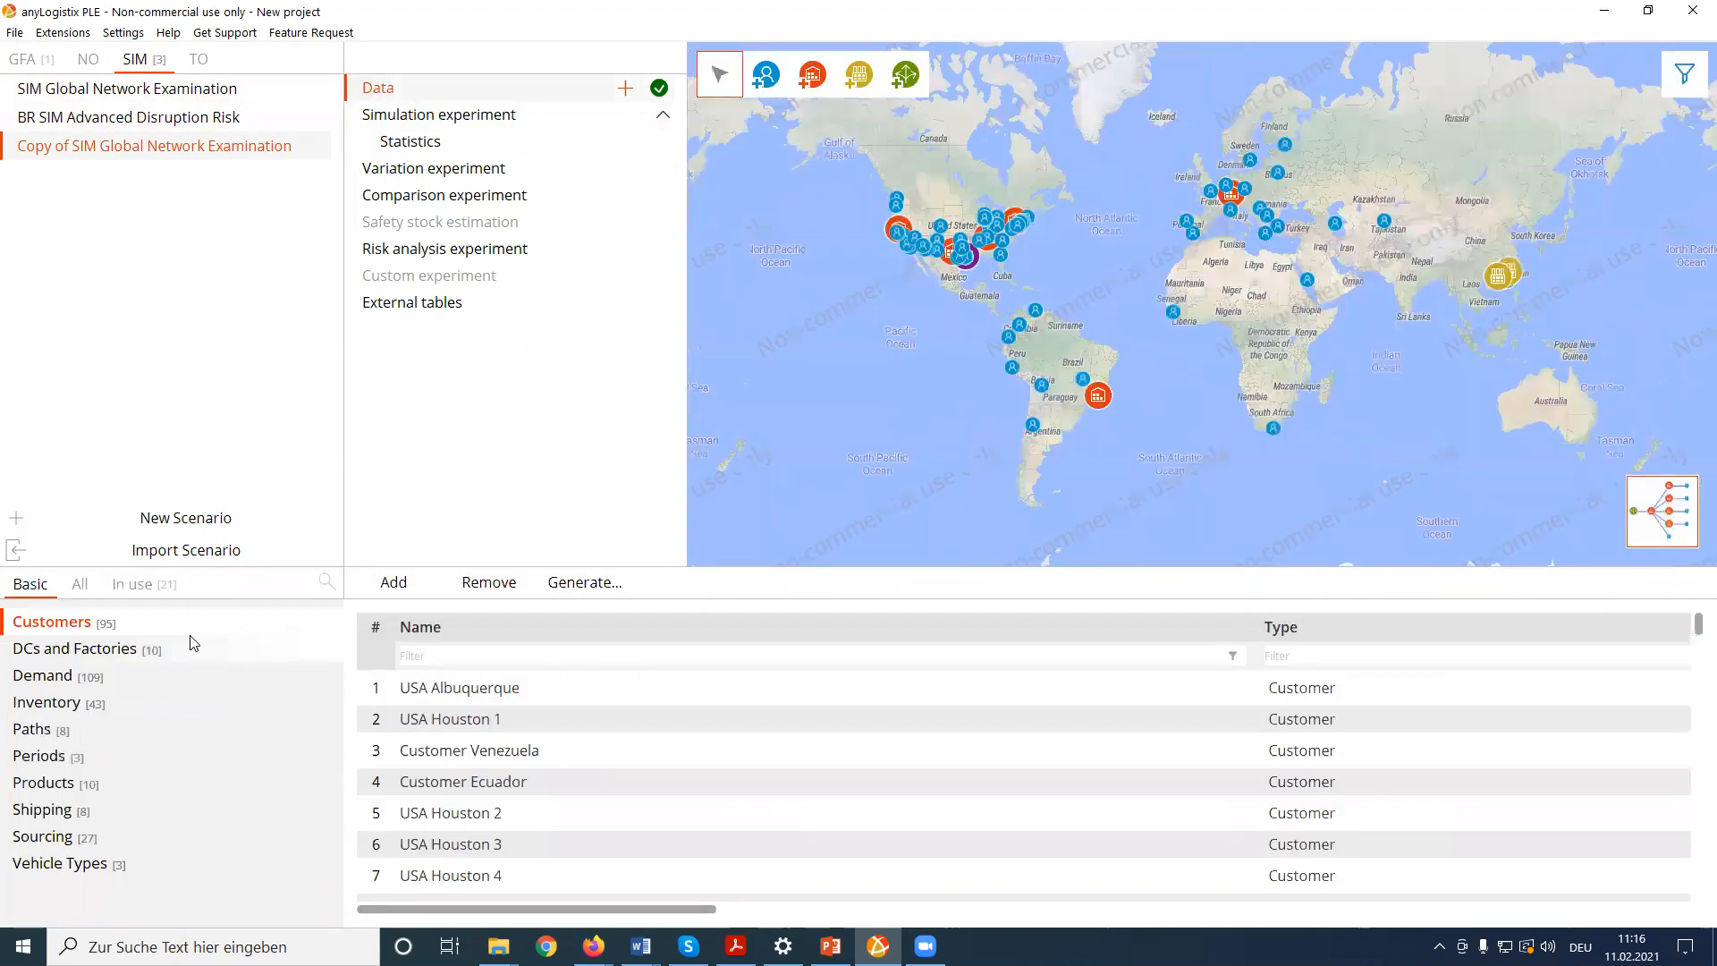
{"action": "left_click", "coordinate": [134, 586]}
{"action": "left_click", "coordinate": [51, 728]}
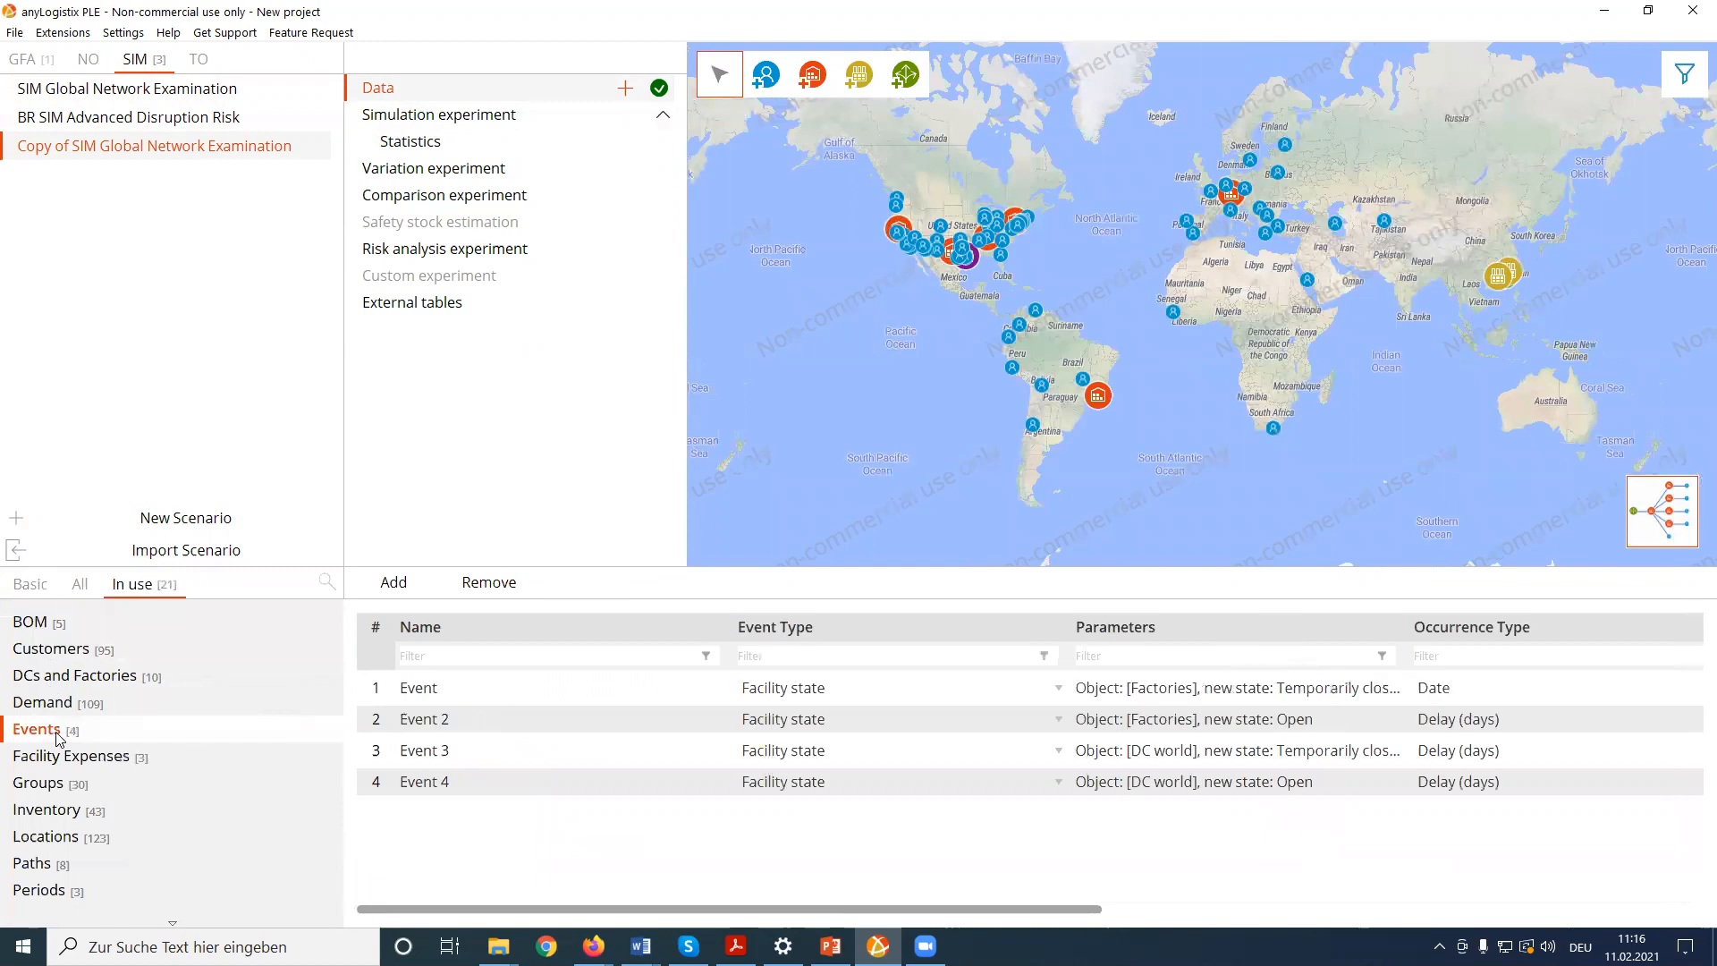
{"action": "left_click_drag", "start_coordinate": [1015, 919], "coordinate": [1270, 930]}
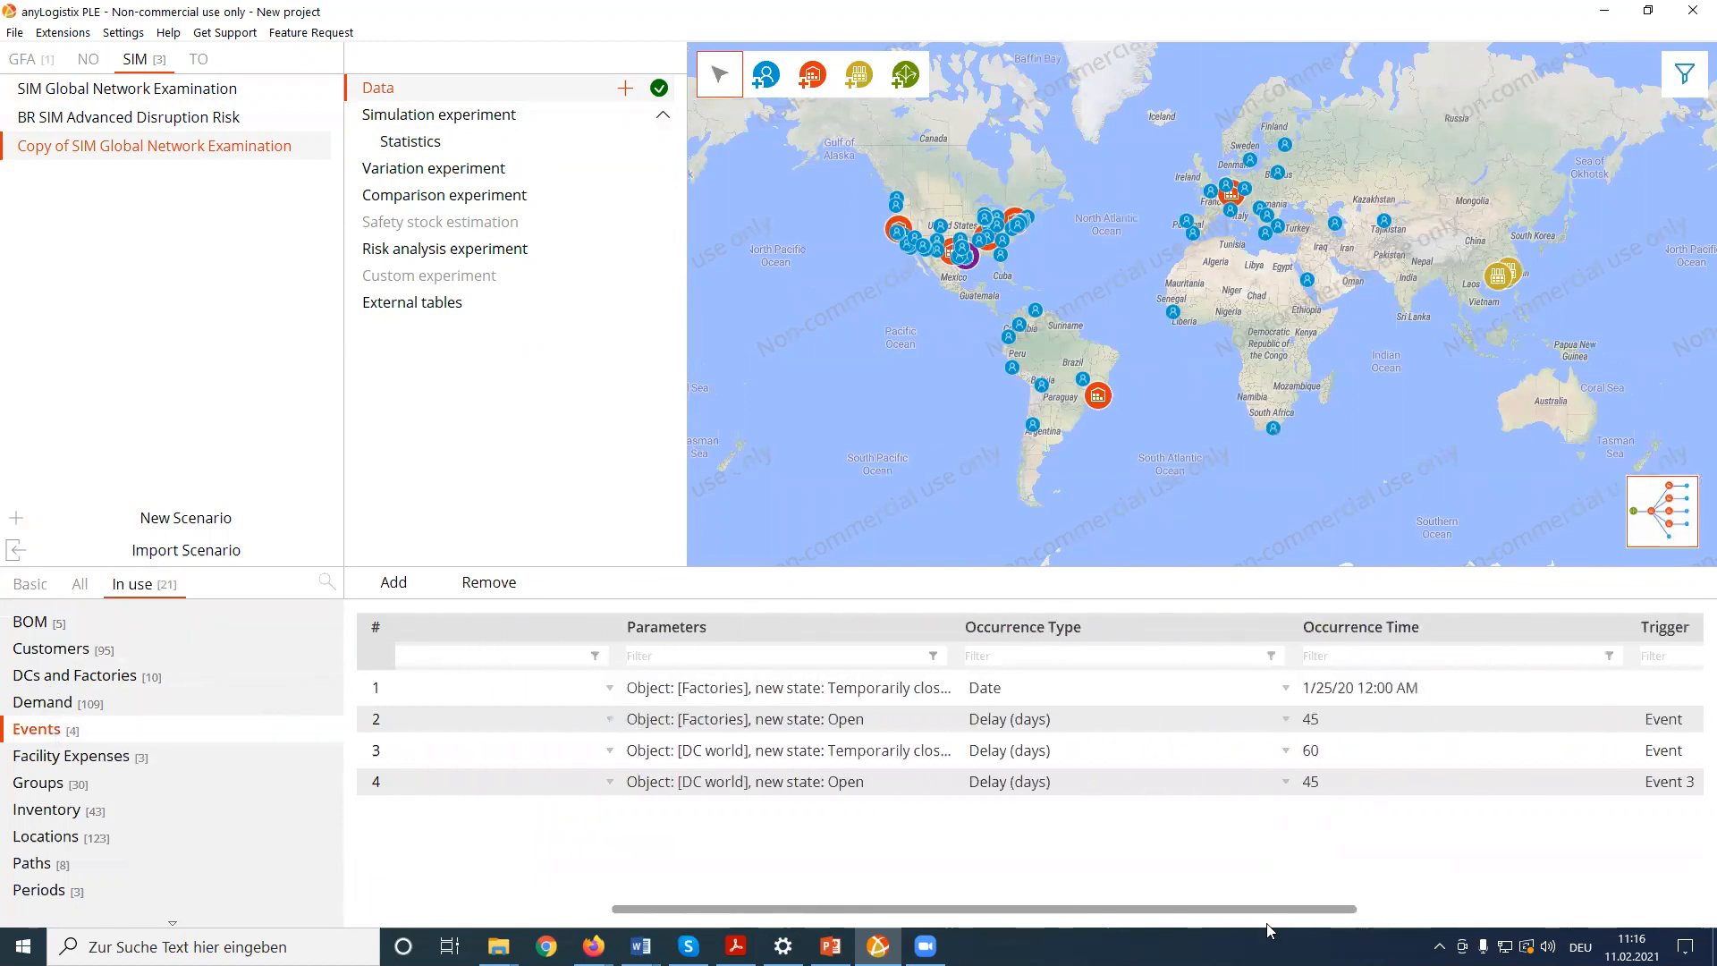
{"action": "double_click", "coordinate": [1318, 726]}
{"action": "double_click", "coordinate": [1316, 759]}
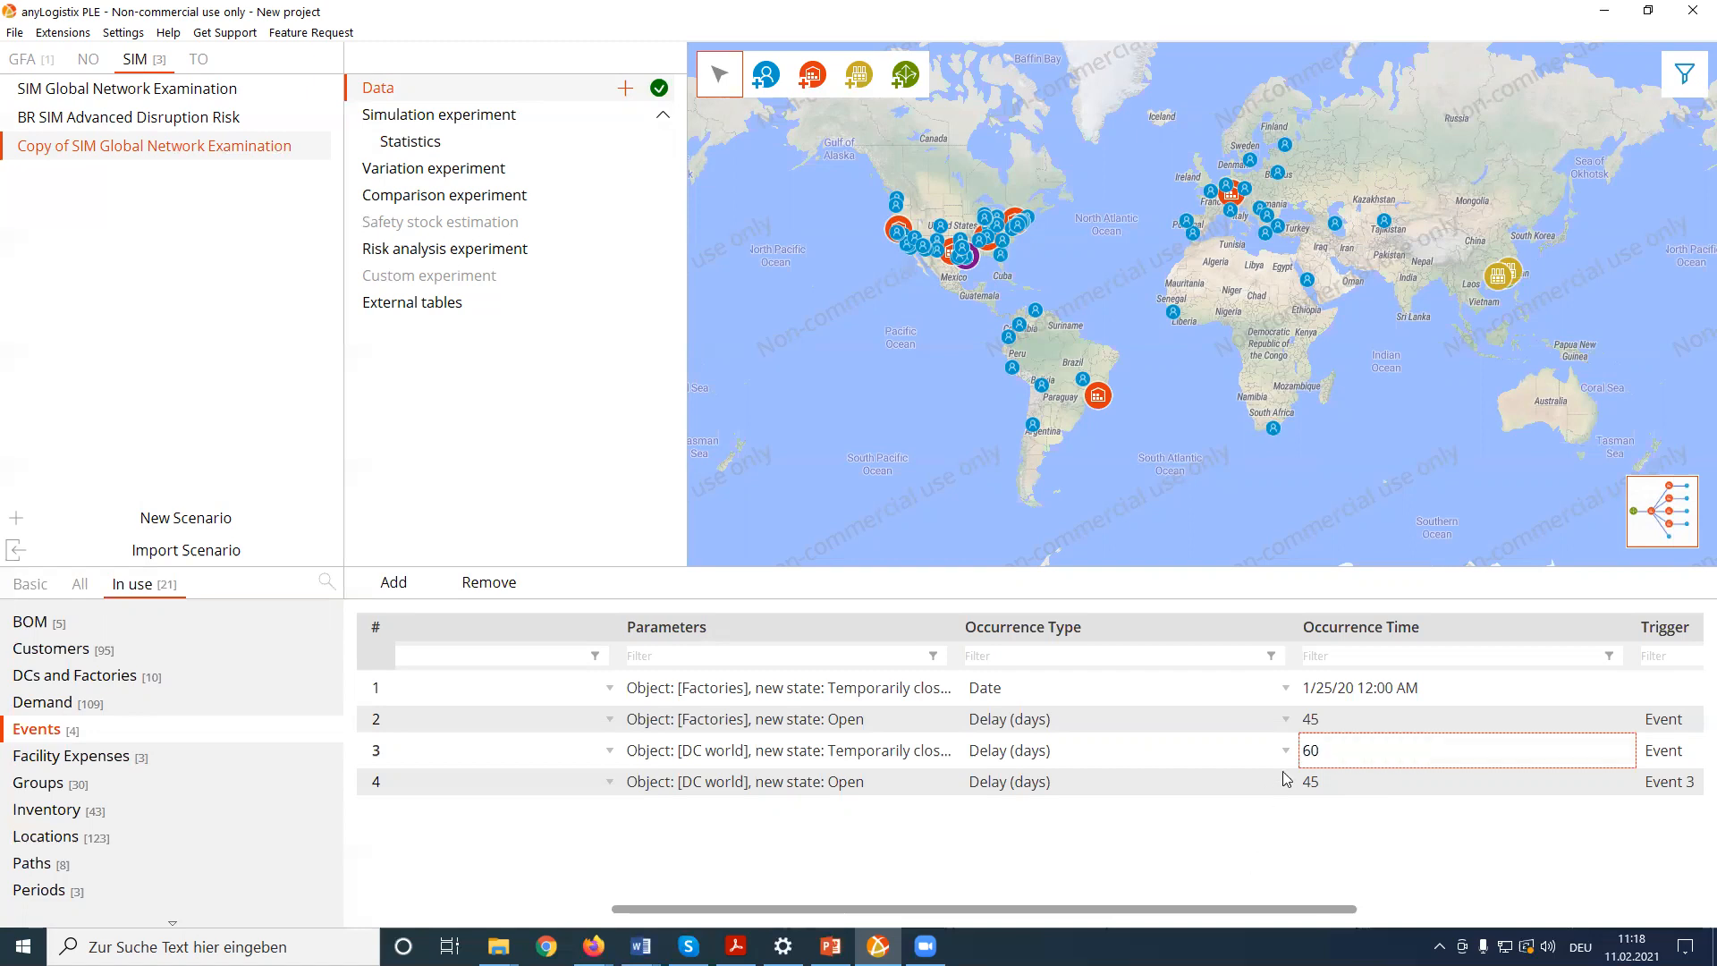
{"action": "left_click", "coordinate": [1321, 783]}
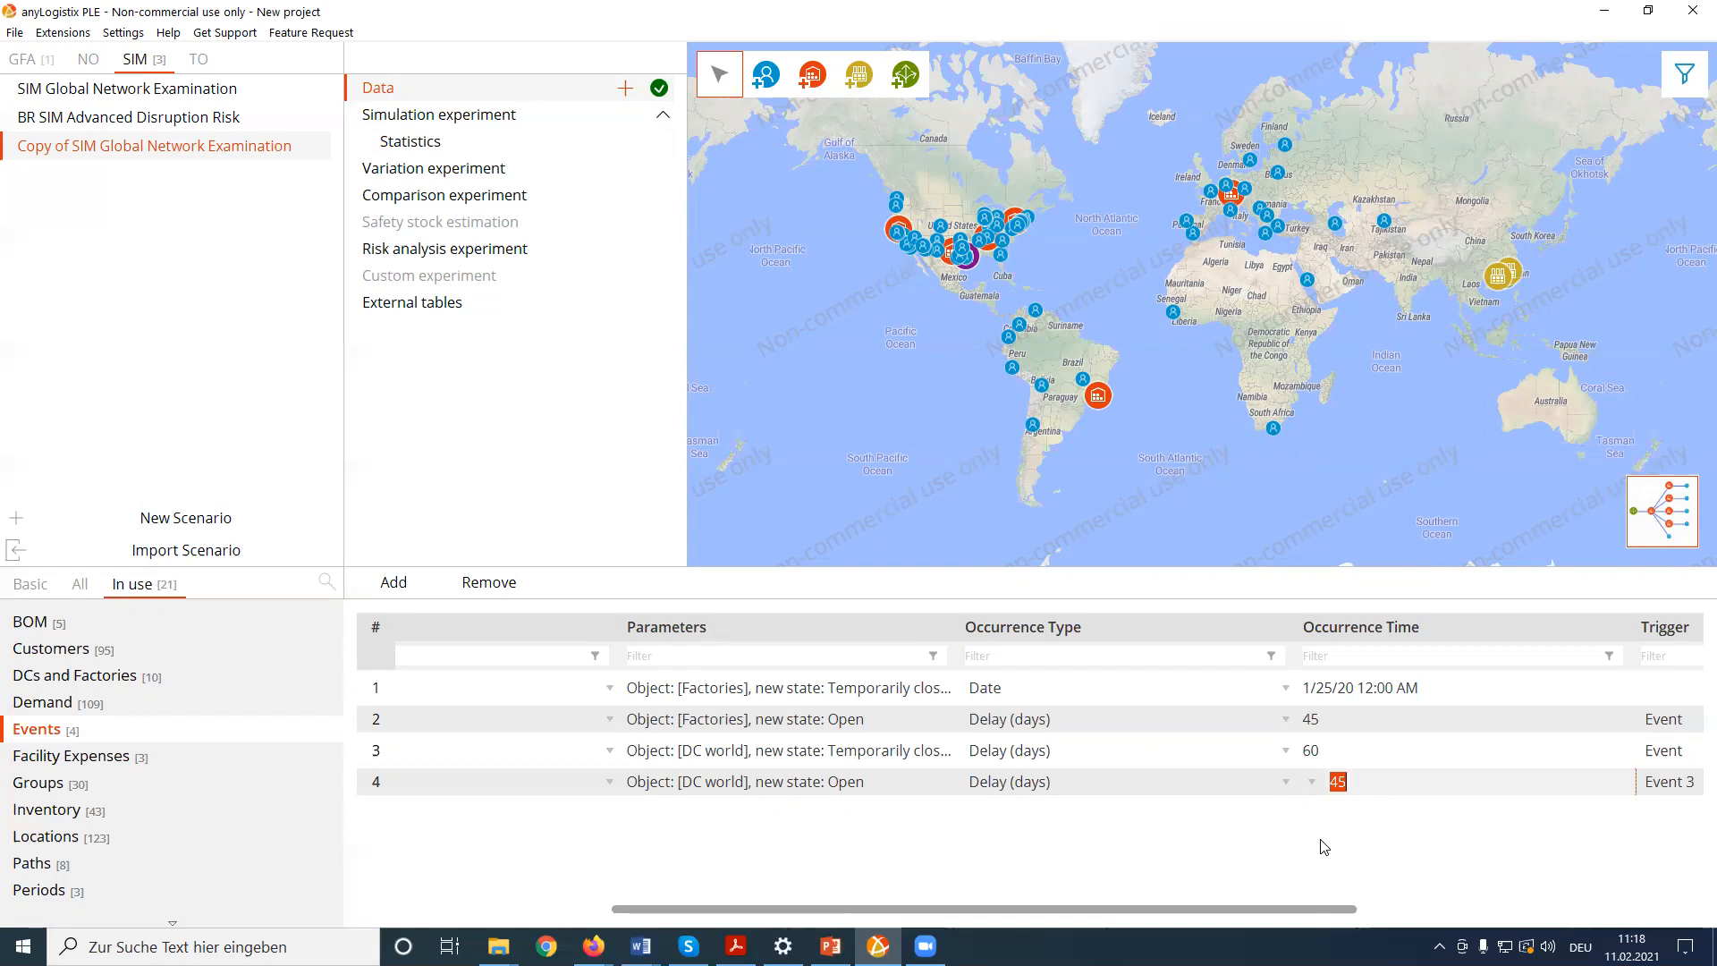
{"action": "key", "text": "Return"}
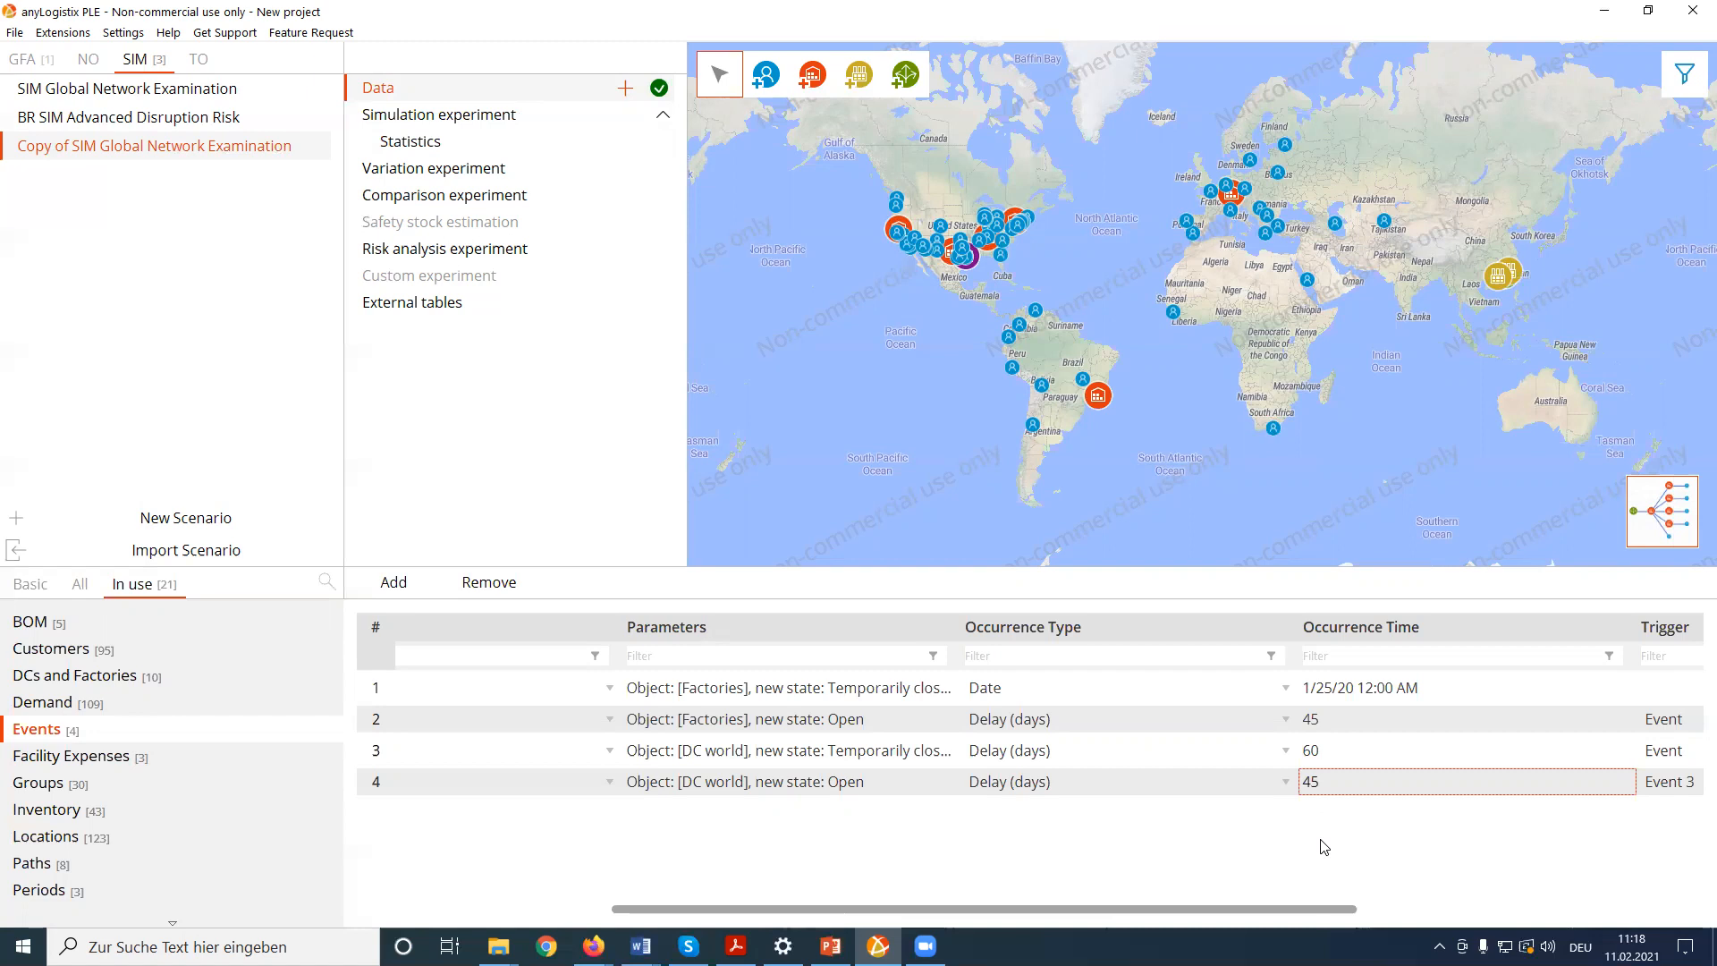